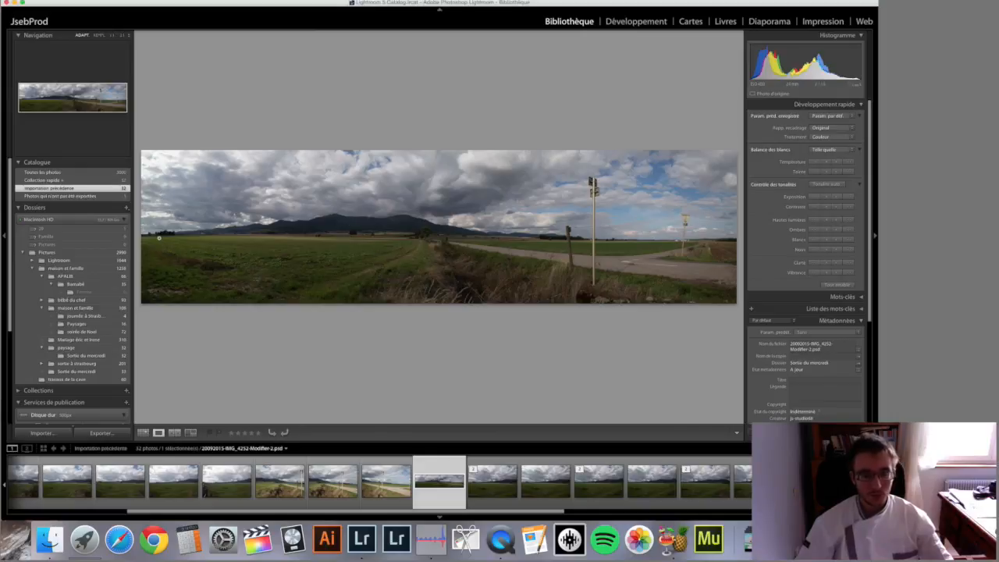
Step: Open the selected panorama in the Develop module for editing
click(636, 22)
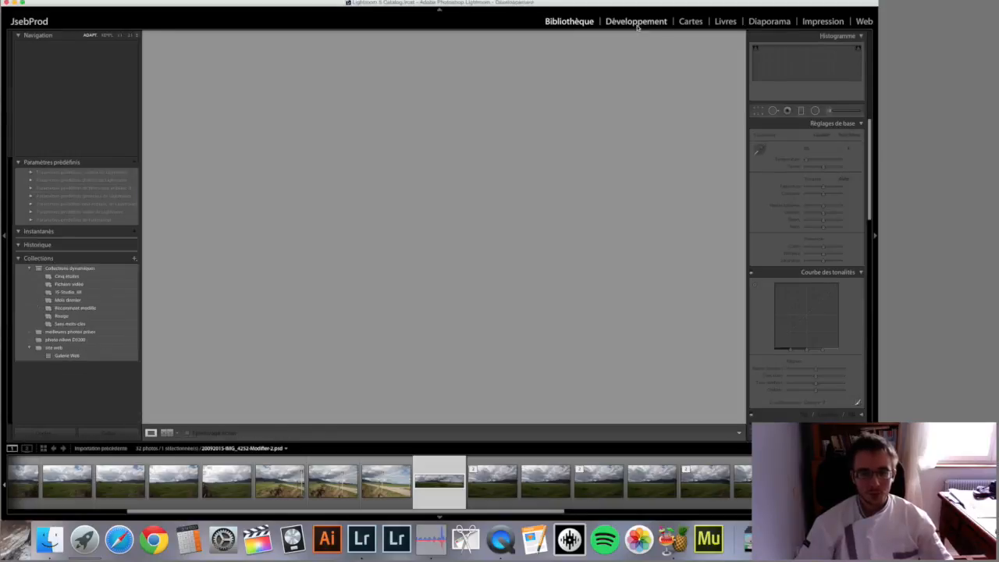
click(567, 22)
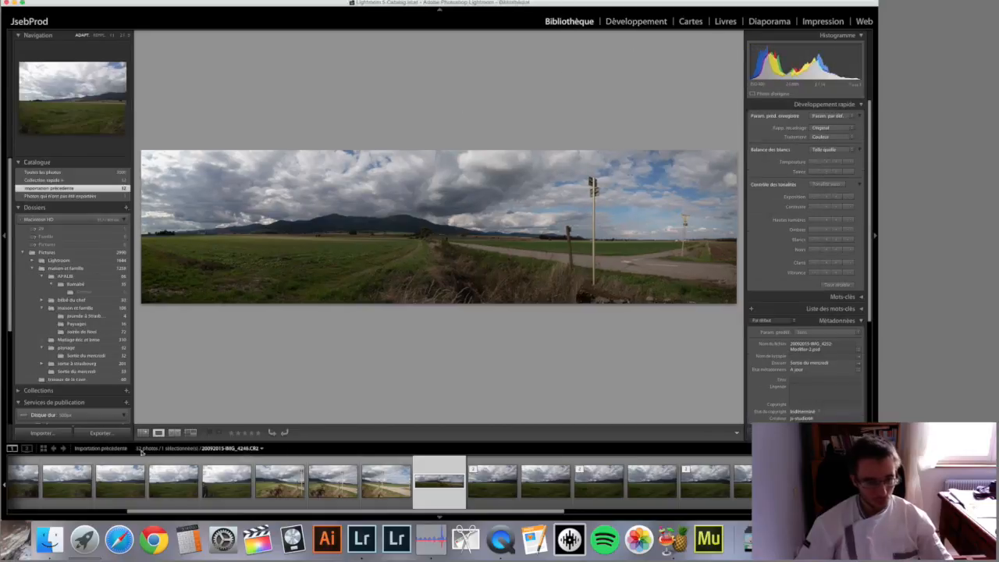
key(g)
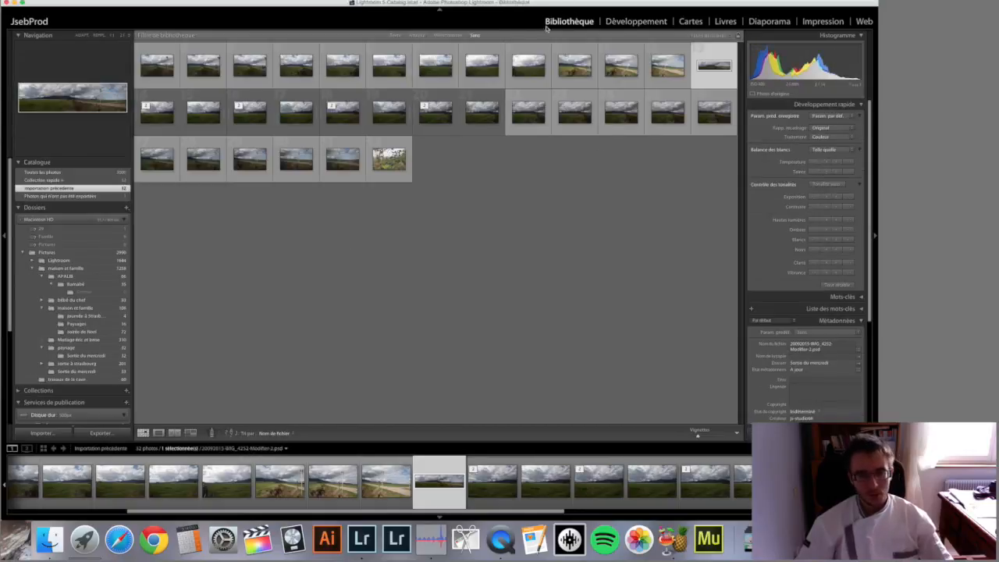
click(624, 22)
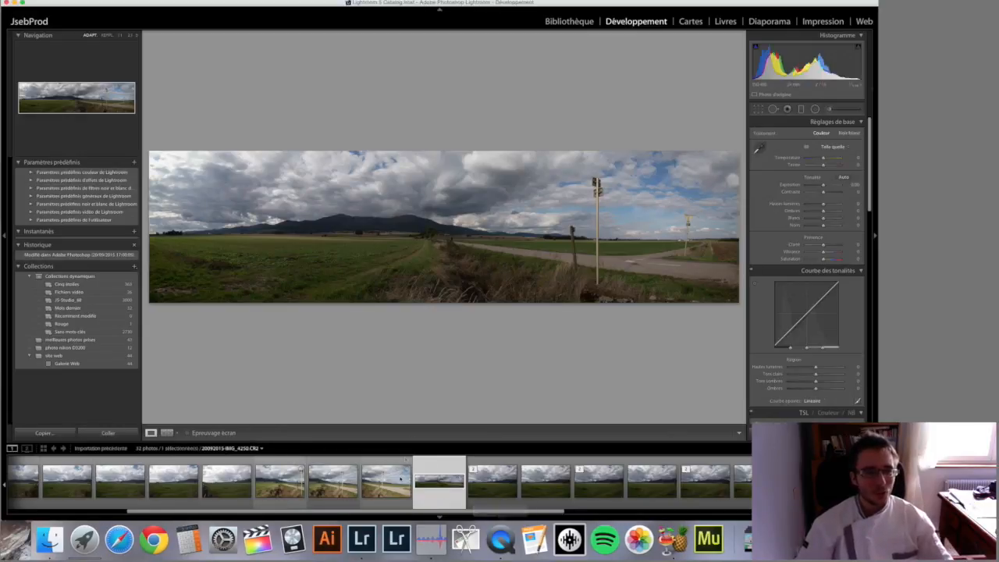
Step: Try a slight exposure reduction to -0.04, and return the panorama to its Photoshop-modified history state
mouse_move(797, 75)
mouse_down()
mouse_move(815, 75)
mouse_move(798, 67)
mouse_up()
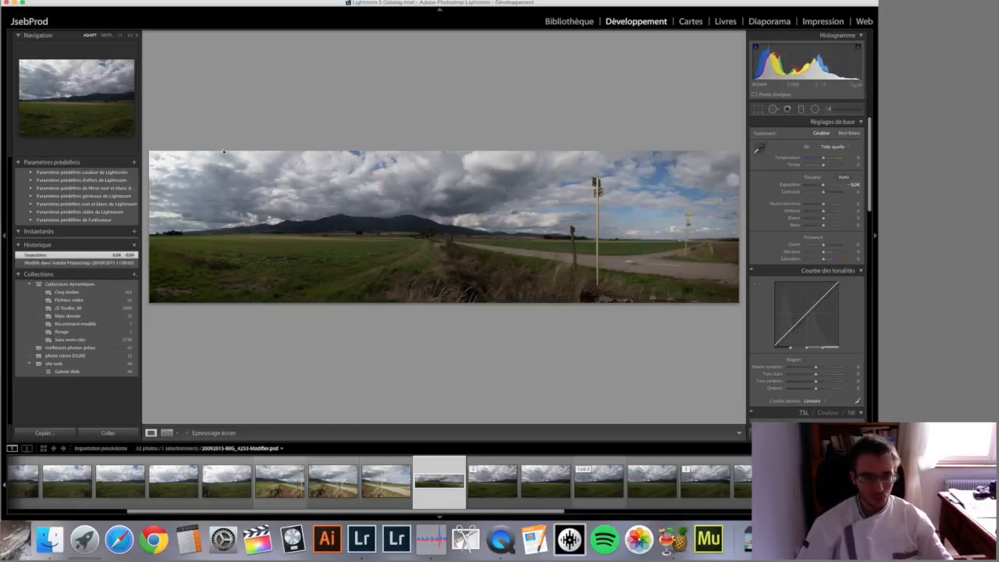
click(74, 262)
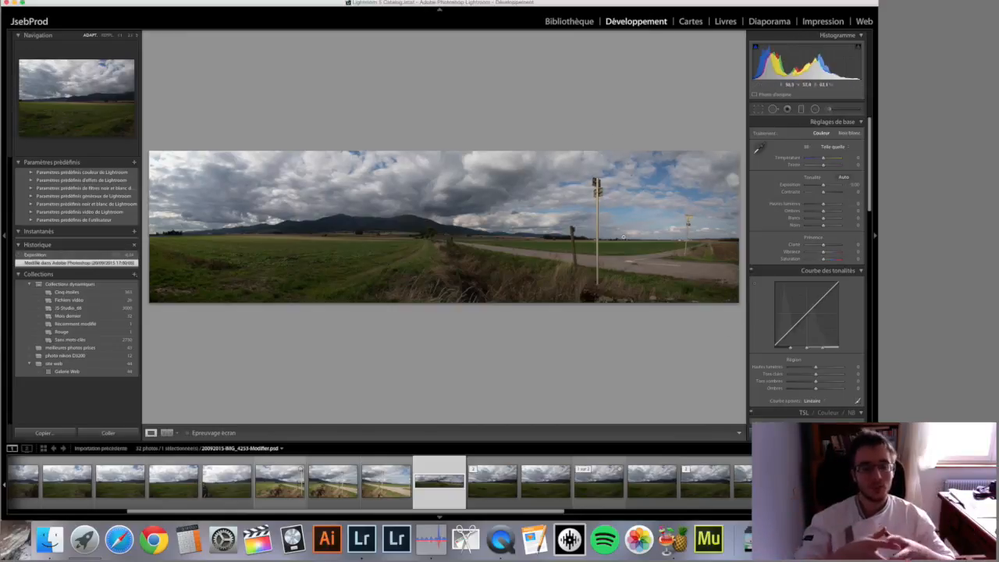
Step: Examine the sky, horizon and field near the tall pole at close magnification, and return to the full-image view
click(613, 247)
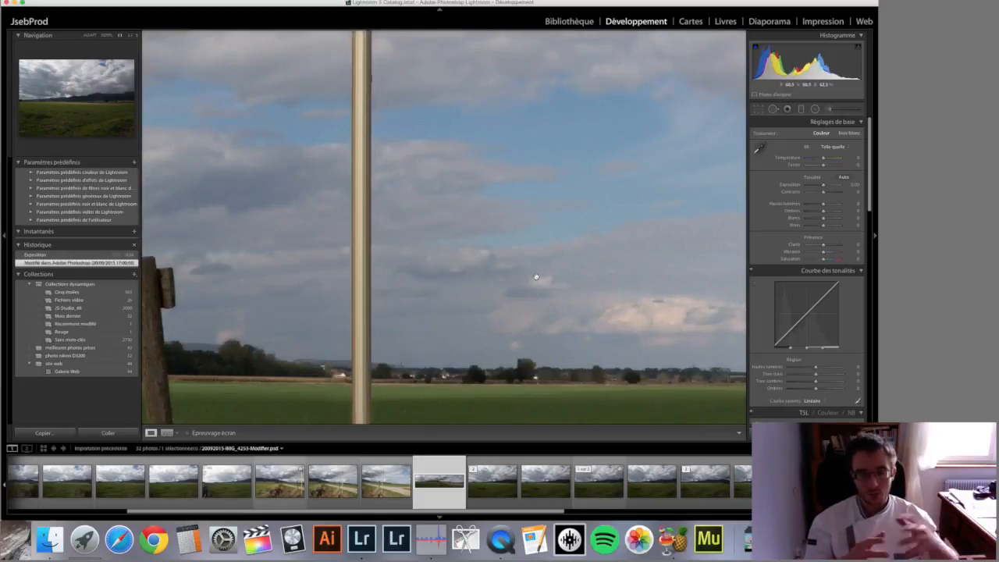
drag(678, 258, 325, 202)
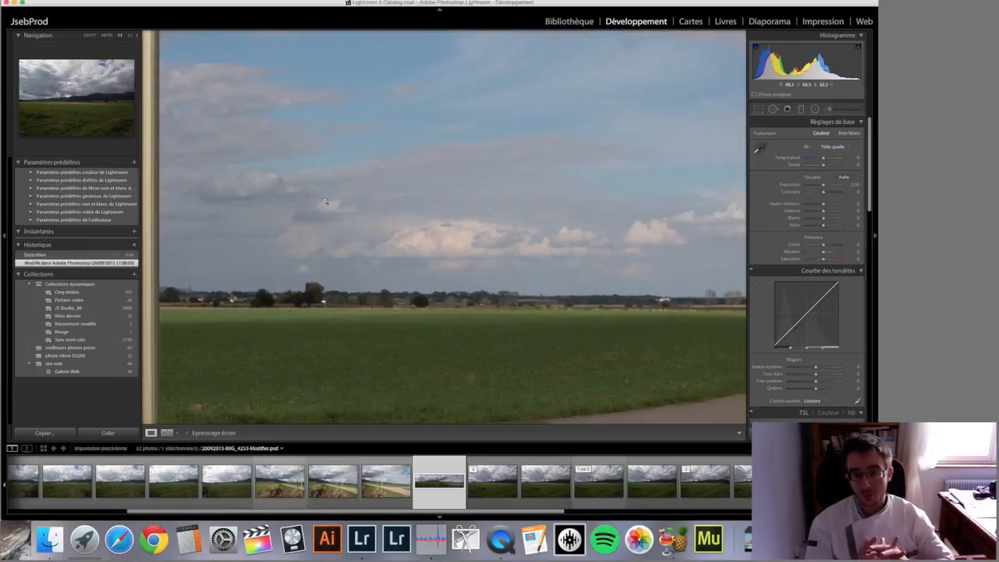
click(327, 202)
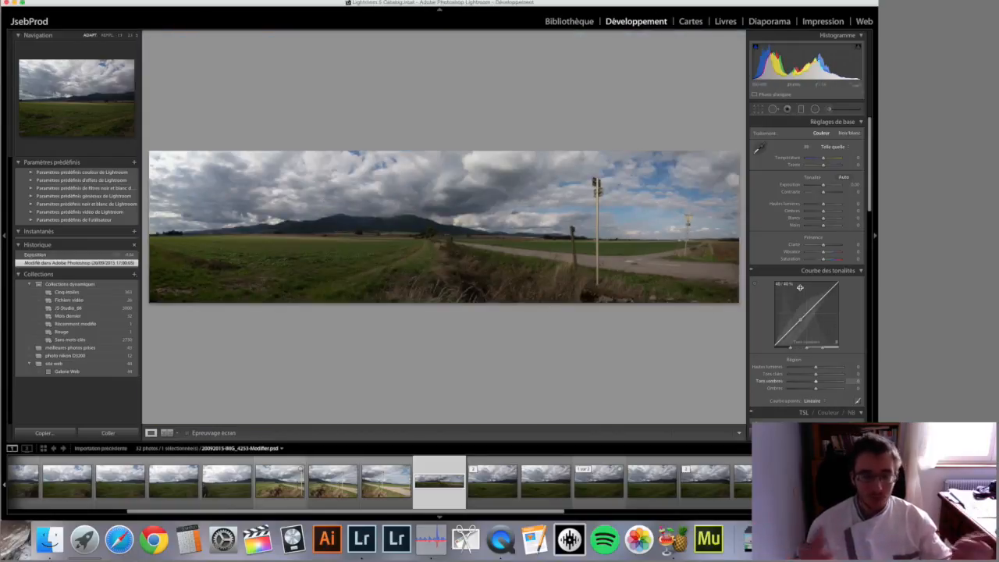
Step: Enable the lens profile correction for the panorama
scroll(827, 297, down, 5)
scroll(866, 269, down, 5)
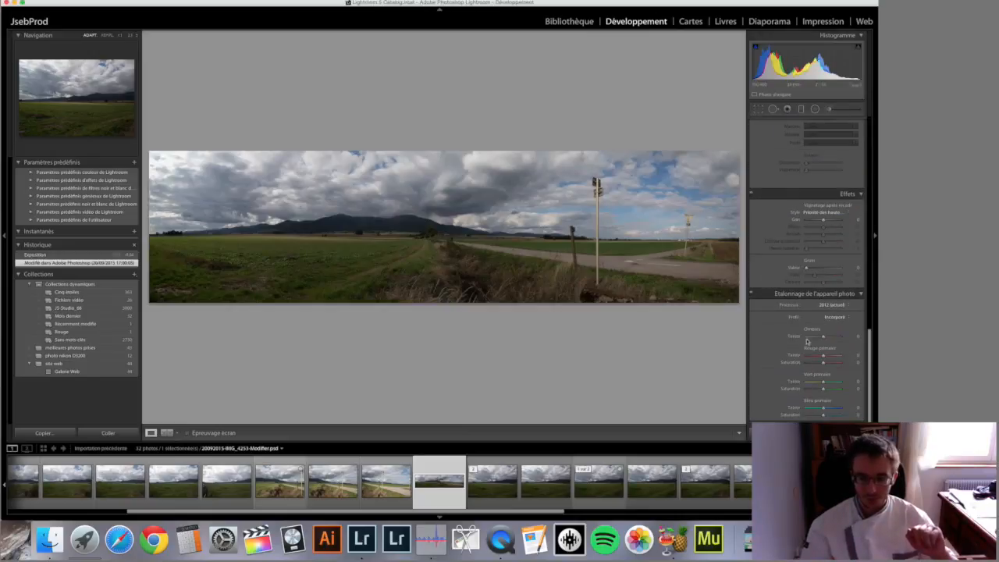
scroll(823, 242, up, 3)
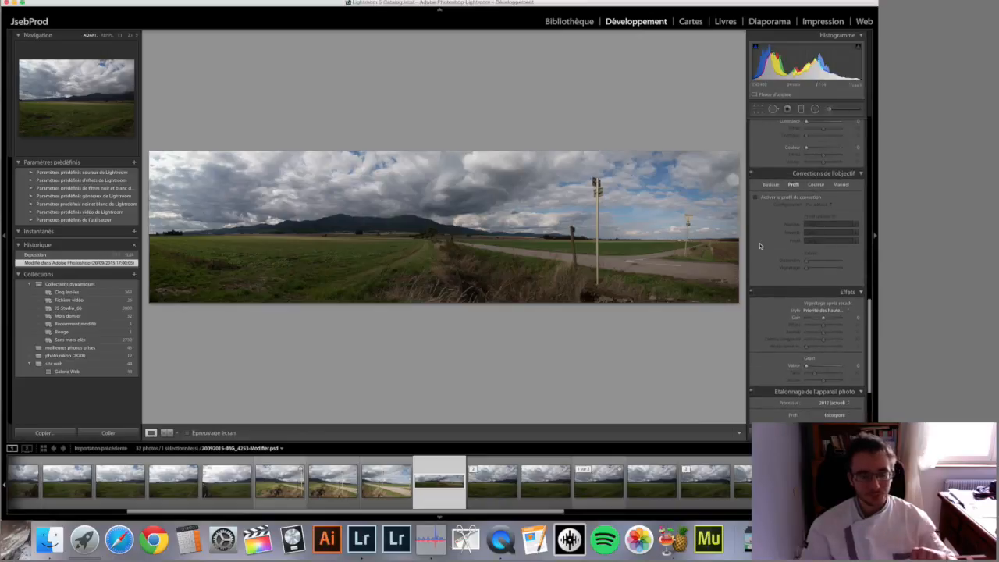
click(756, 197)
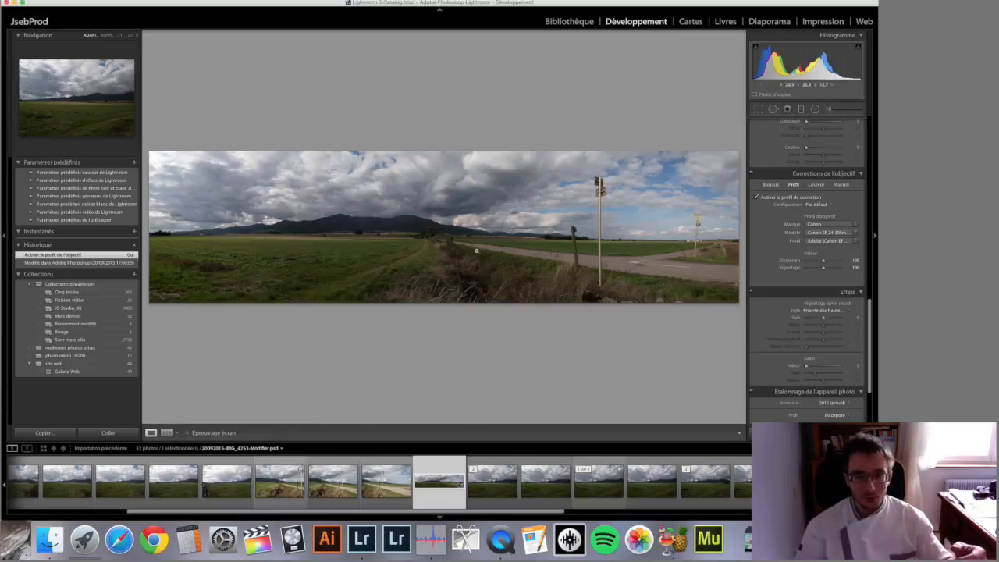
Step: Compare the panorama with and without the lens profile correction through its history states, ending on the corrected state
click(121, 263)
click(121, 254)
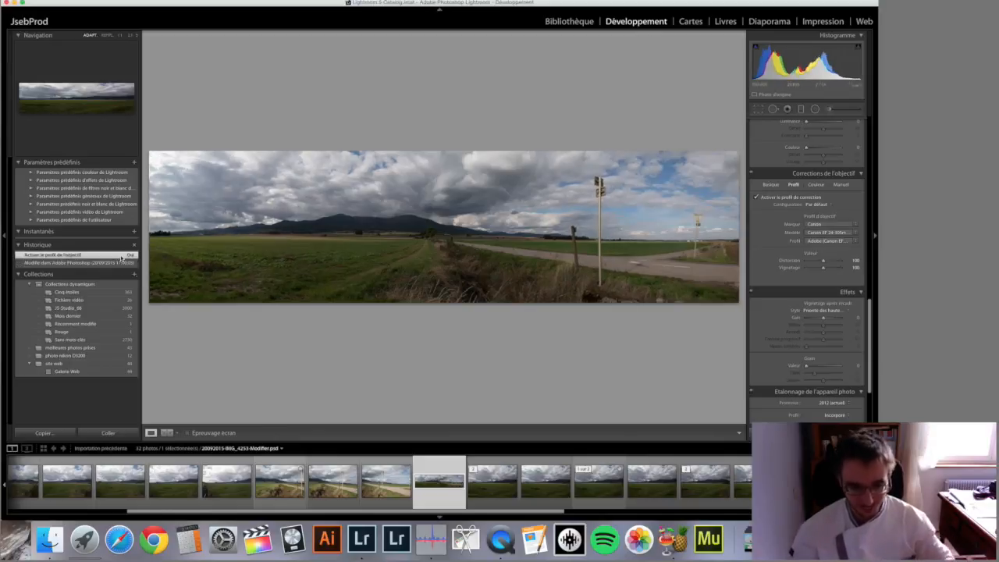
click(121, 263)
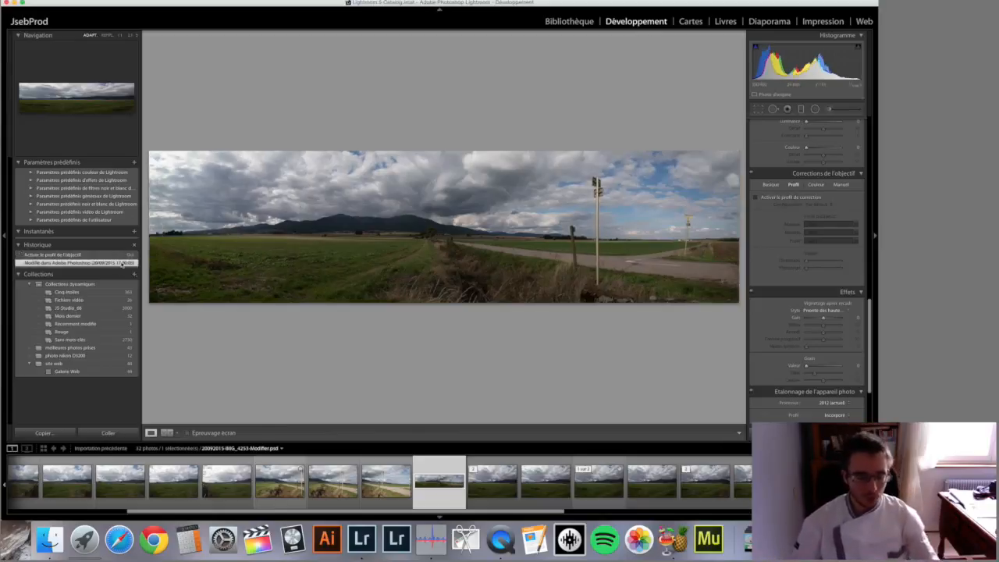
click(121, 255)
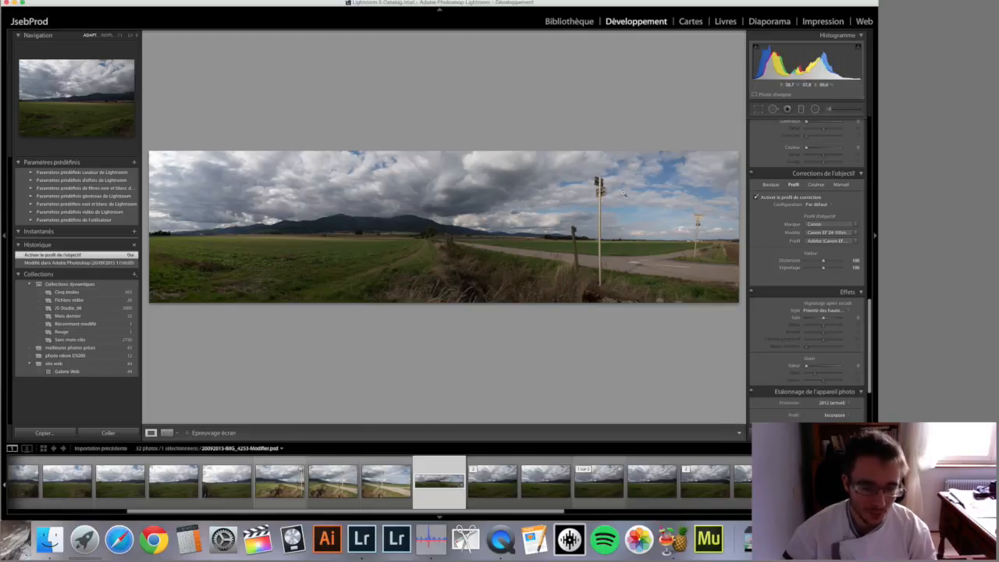
Step: Apply a graduated filter running vertically from the panorama's bottom edge up to its top edge
scroll(842, 260, up, 1)
scroll(842, 260, up, 10)
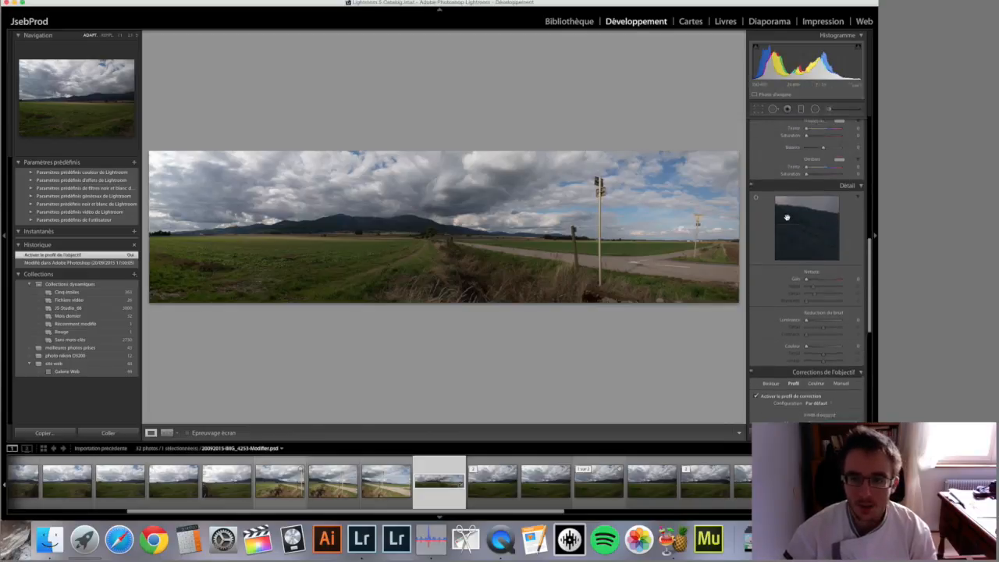
scroll(787, 218, up, 5)
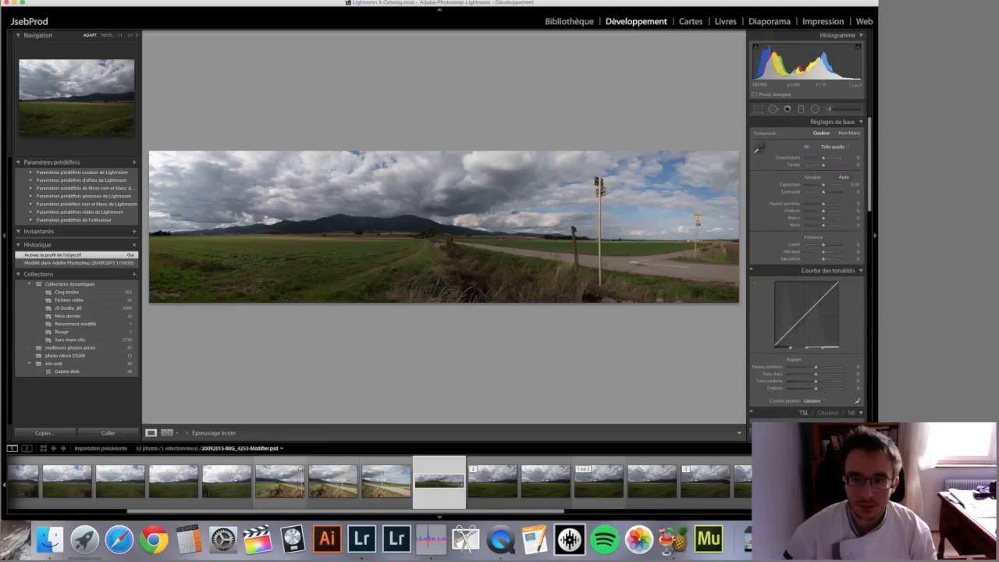
click(801, 110)
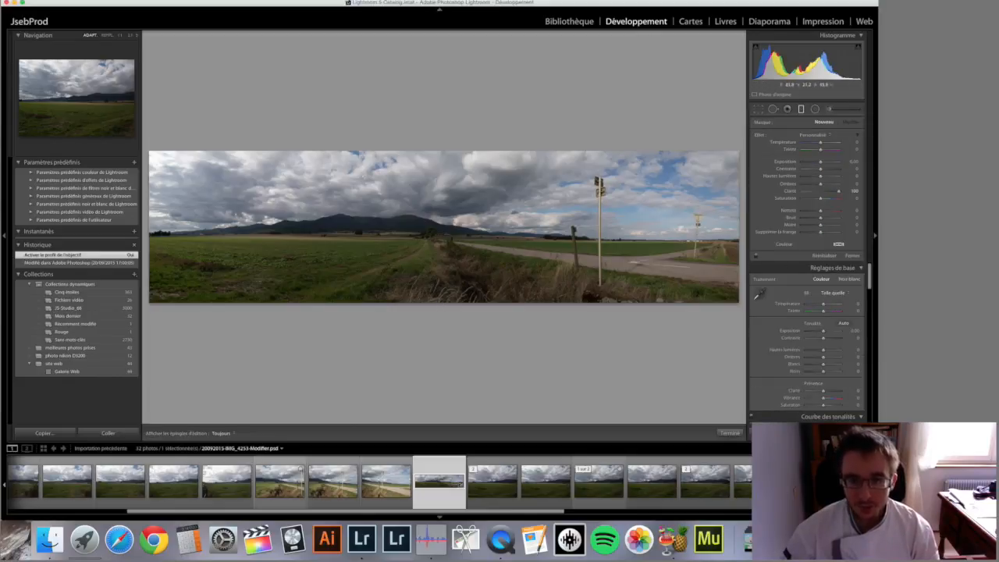
drag(420, 302, 421, 150)
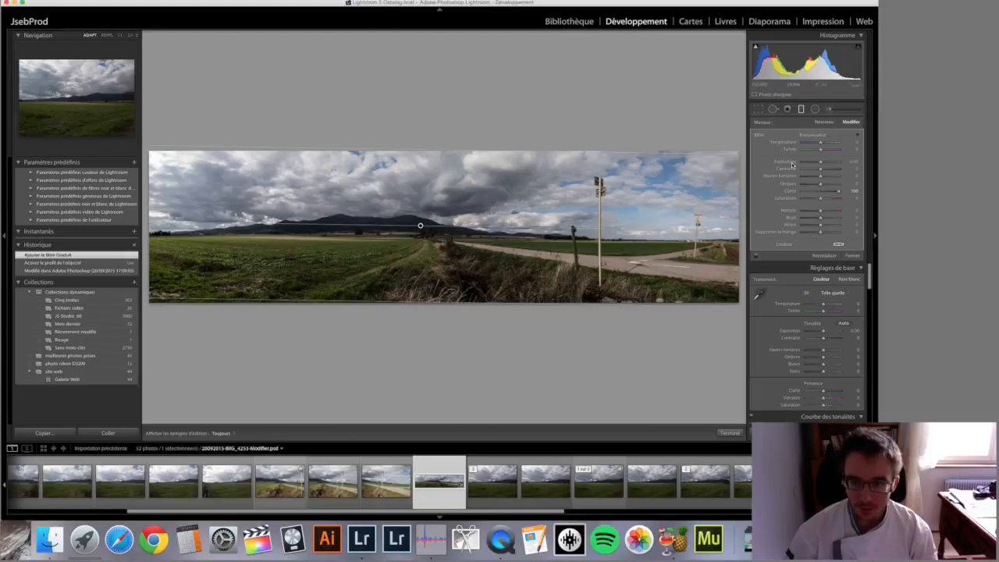
Step: Reset the graduated filter's effect settings, raise its exposure to brighten the foreground, and finish the filter
key(alt)
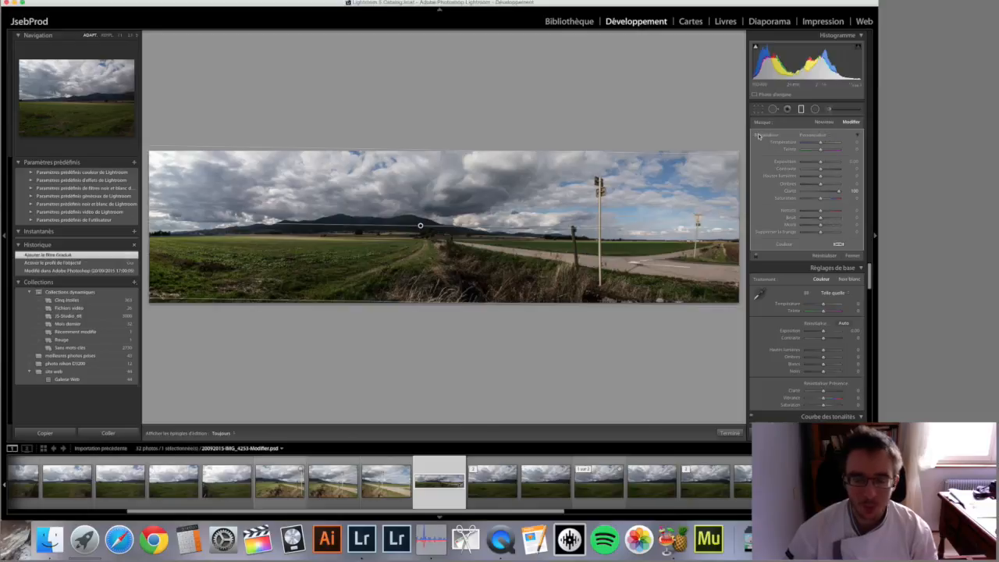
click(761, 135)
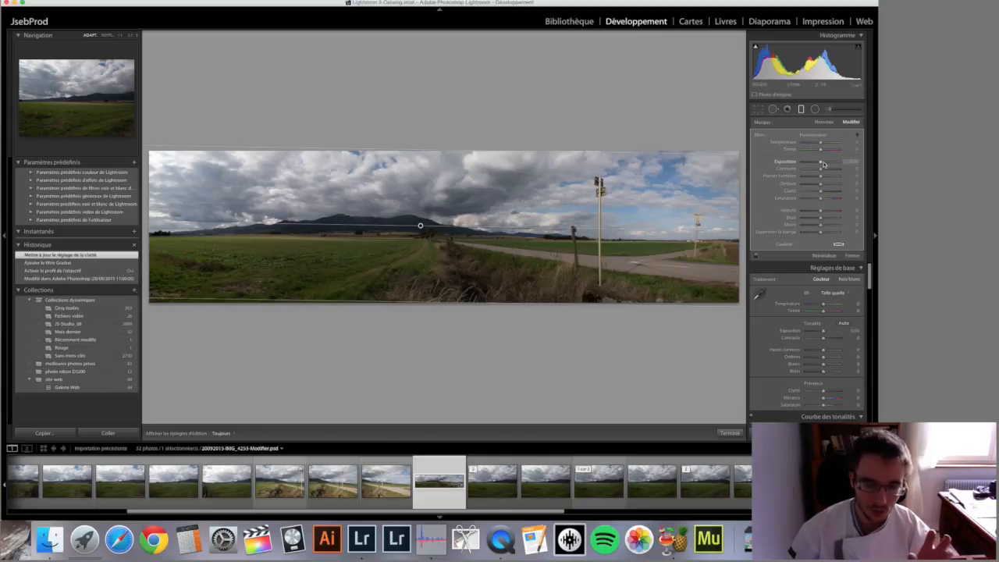
drag(820, 163, 830, 161)
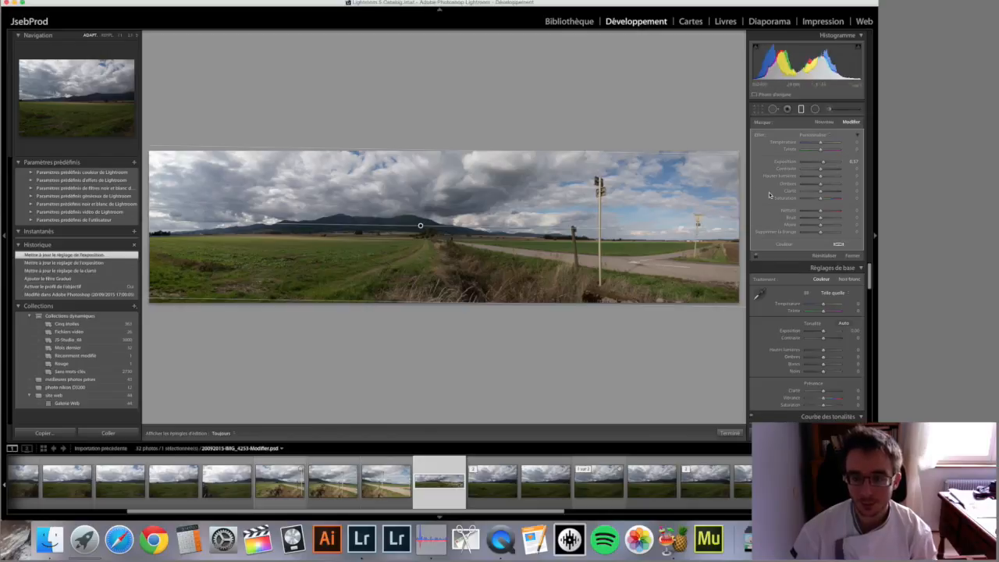
click(730, 433)
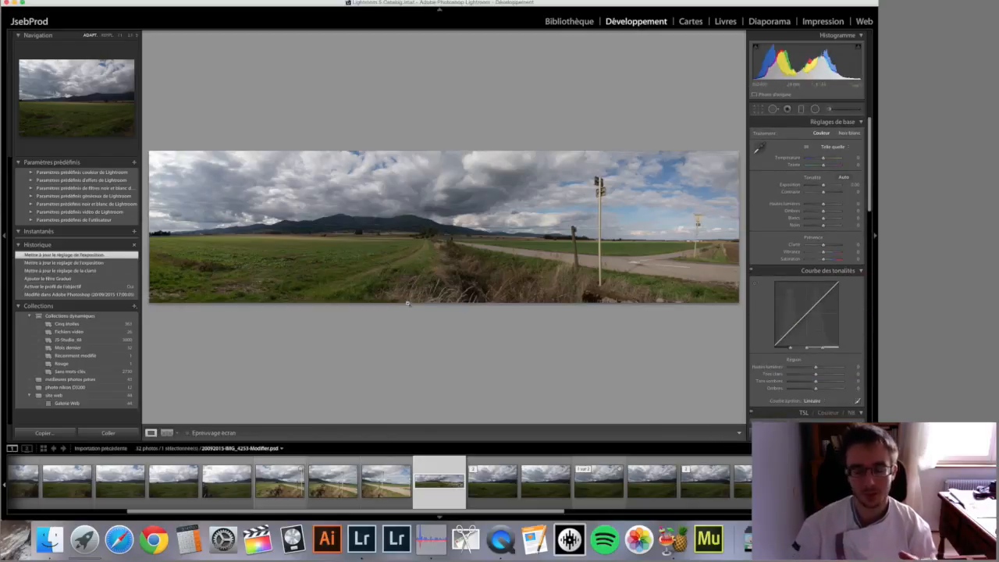
Step: Compare the panorama before and after the edits side by side, and return to the single-image view
click(166, 432)
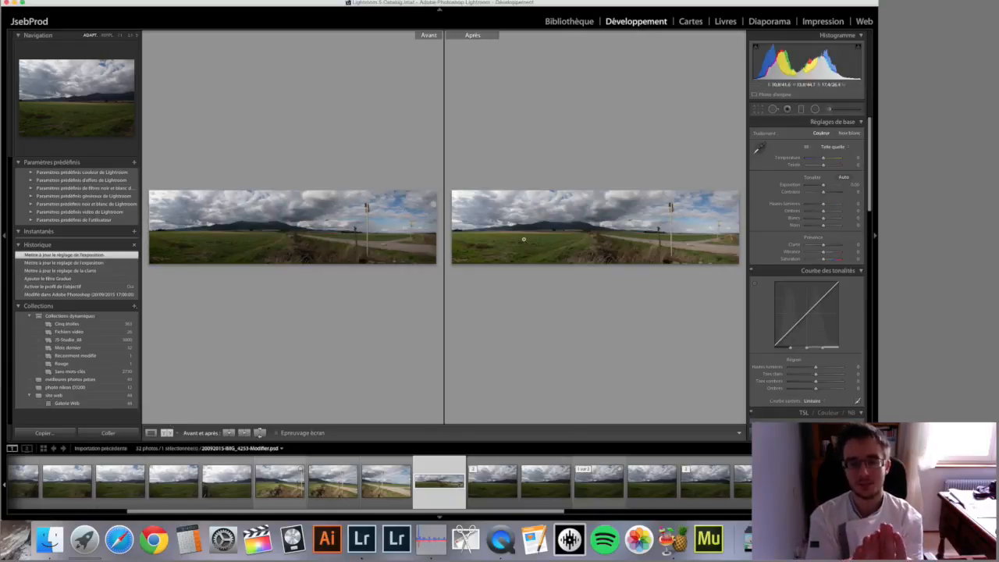
click(151, 433)
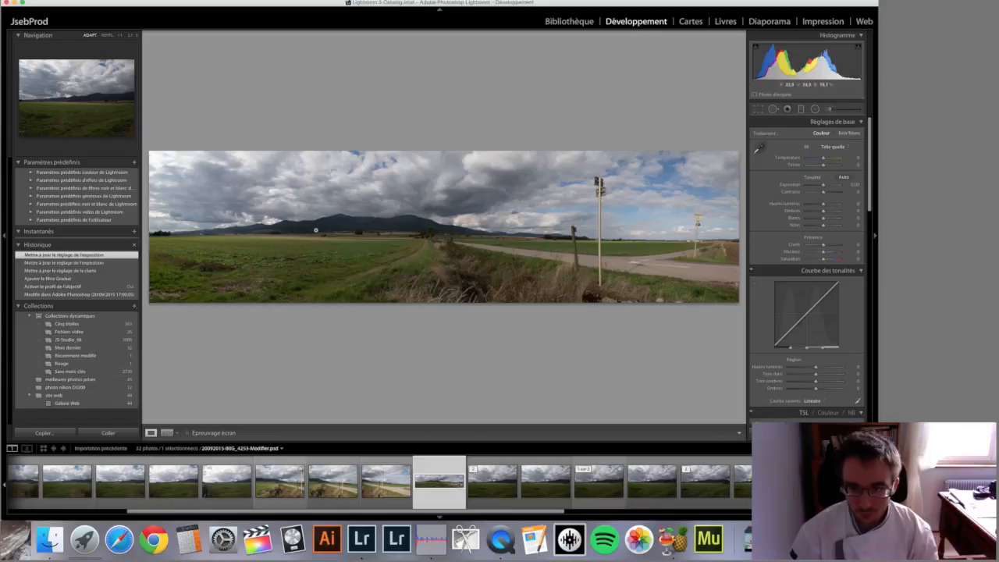
Step: With a size 11 adjustment brush and the mask overlay shown, paint a clarity 100 mask over the left field
click(837, 110)
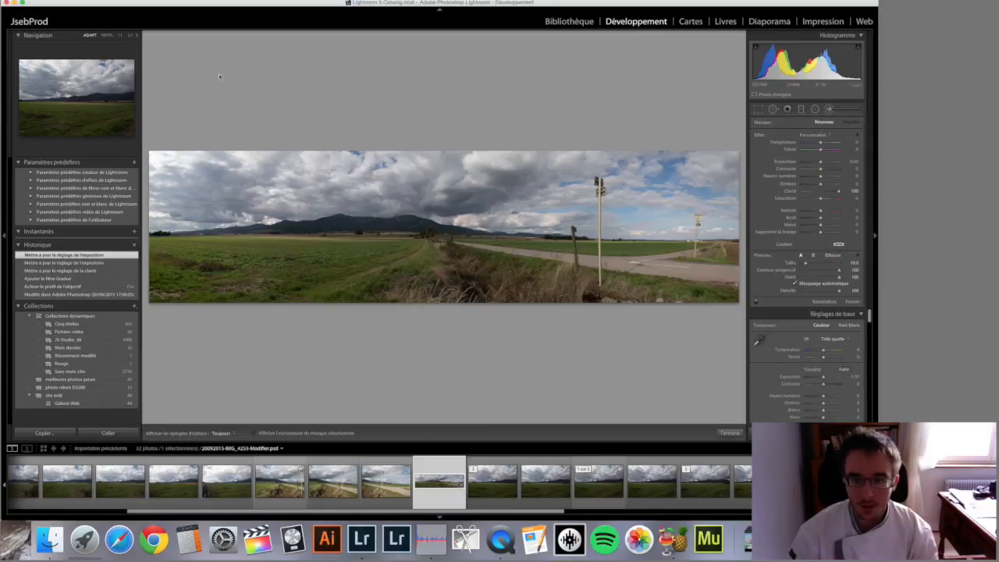
scroll(464, 194, up, 2)
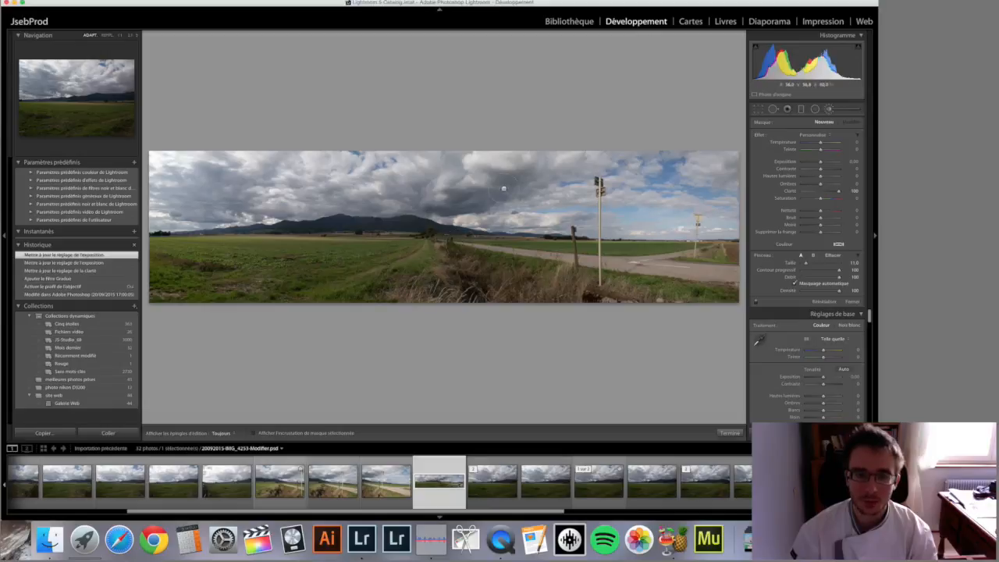
click(252, 434)
key(h)
mouse_move(268, 283)
mouse_down()
mouse_move(356, 263)
mouse_move(319, 279)
mouse_move(248, 278)
mouse_up()
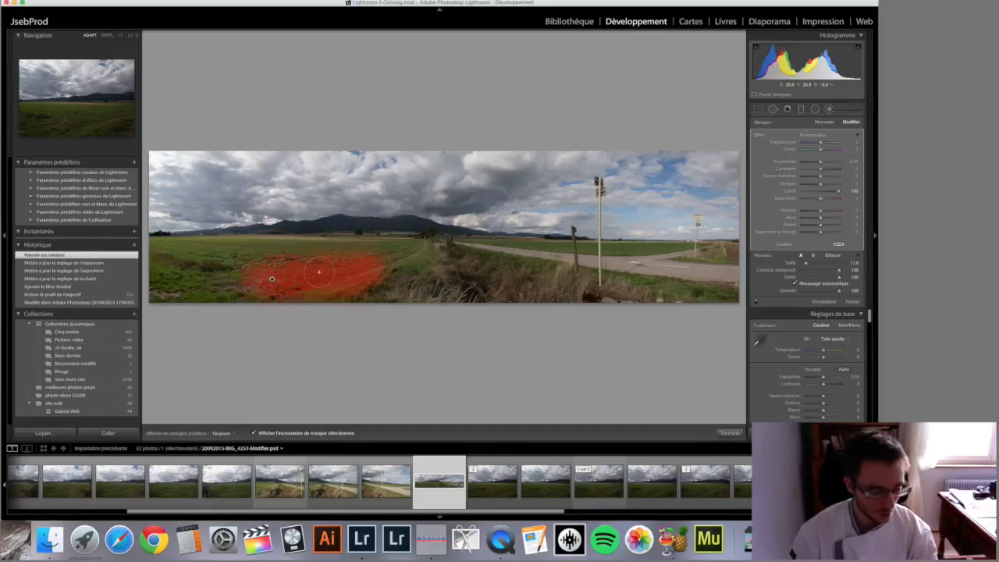
Step: Erase most of the brush mask on the left field and reset its clarity to 0
mouse_move(380, 273)
mouse_down()
mouse_move(324, 295)
mouse_move(349, 282)
mouse_move(255, 277)
mouse_up()
drag(371, 314, 357, 260)
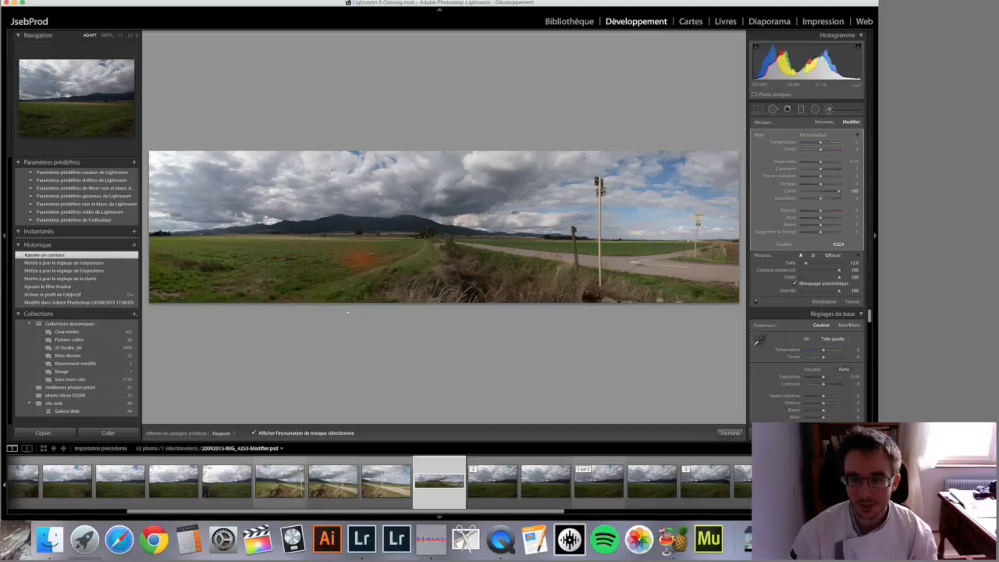
click(820, 192)
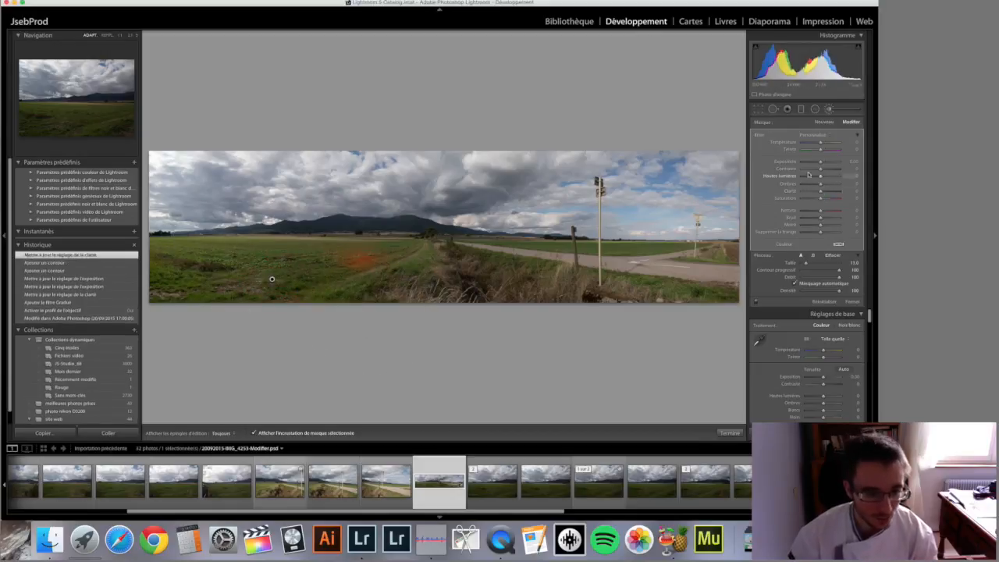
key(alt)
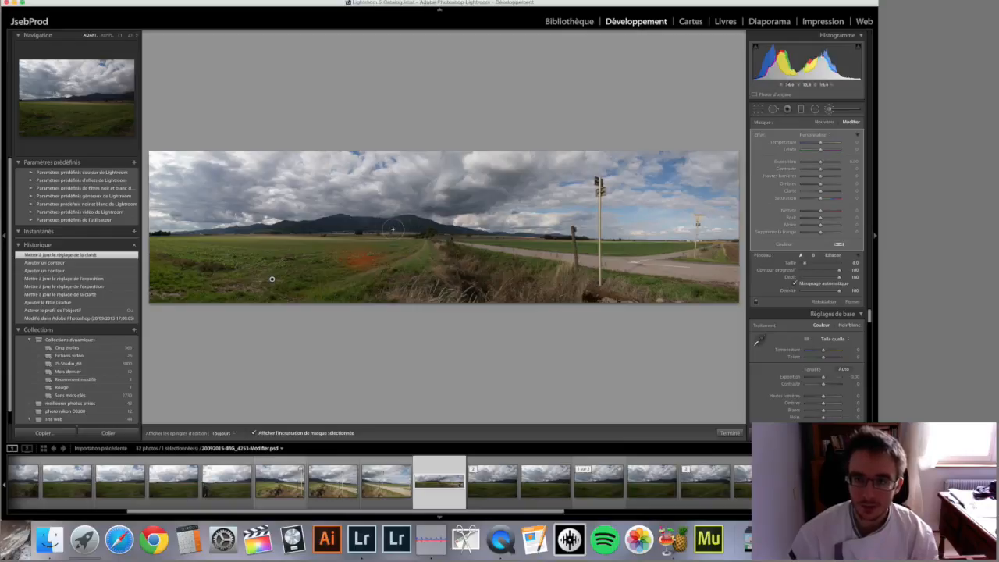
Step: Enlarge the brush to size 17 and erase the remaining mask patch on the left field
scroll(392, 229, up, 1)
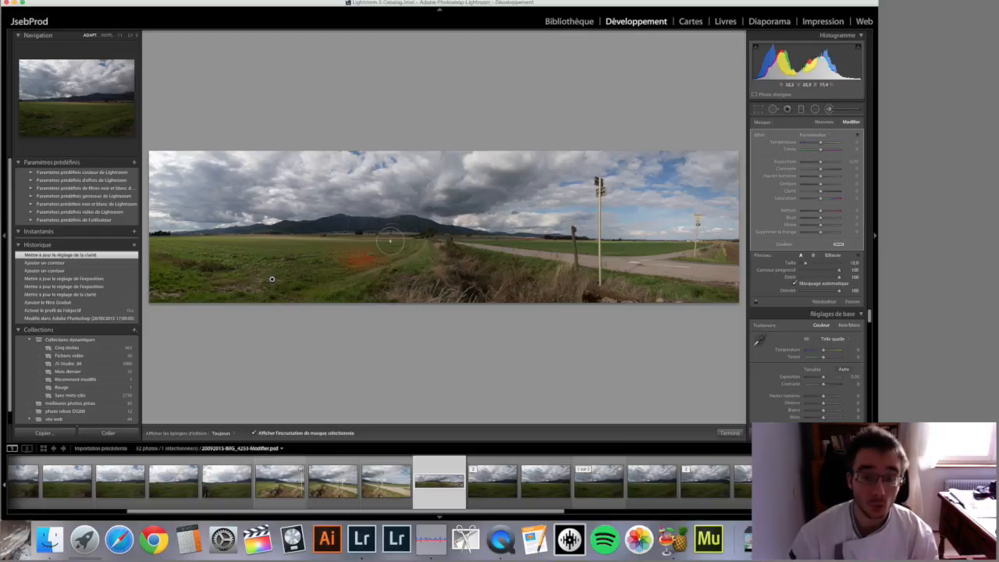
key(h)
key(alt)
mouse_move(295, 298)
mouse_down()
mouse_move(375, 284)
mouse_move(317, 297)
mouse_move(295, 272)
mouse_up()
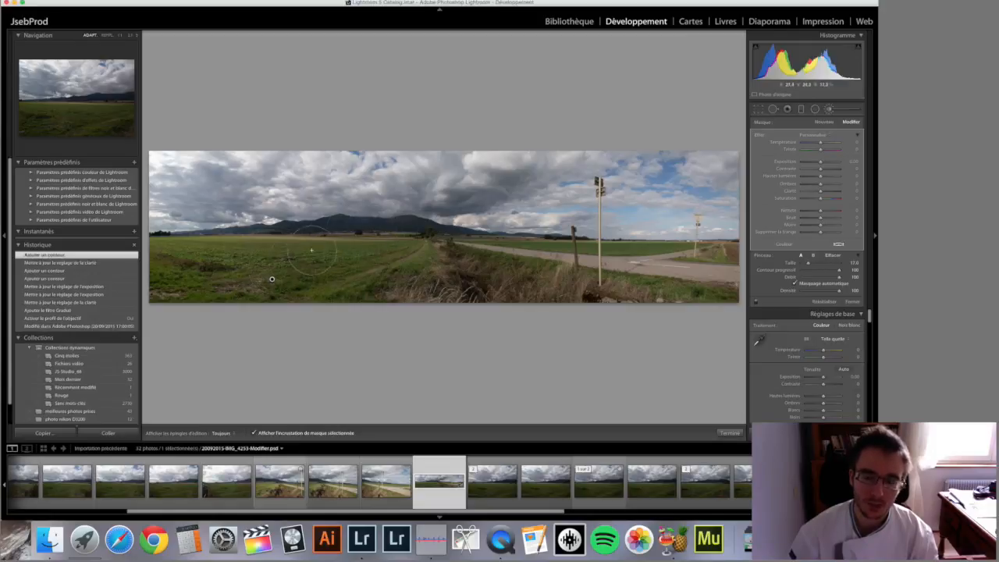
Step: Paint two new clarity 100 brush masks over the left field with the size 17 brush
click(832, 122)
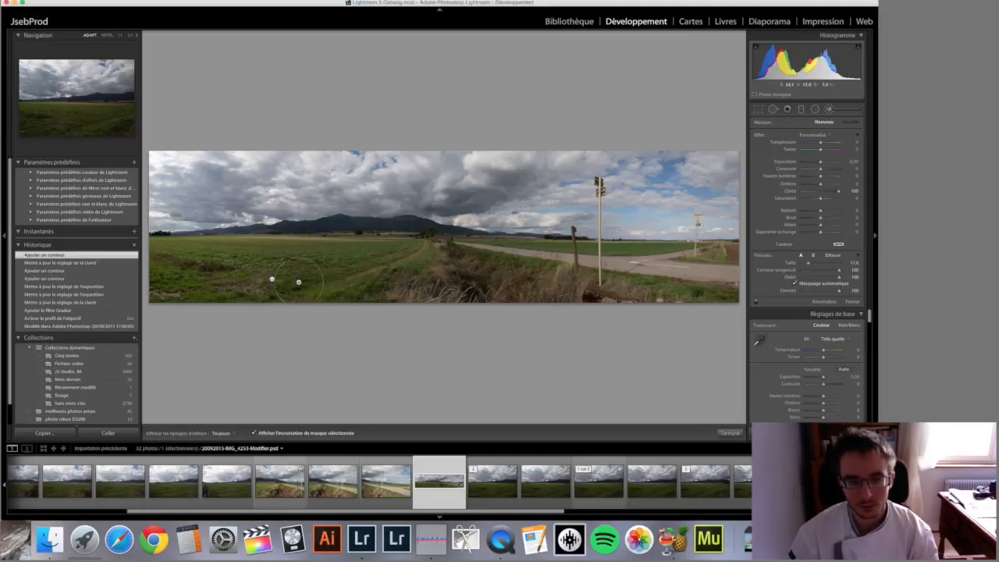
drag(310, 255, 348, 275)
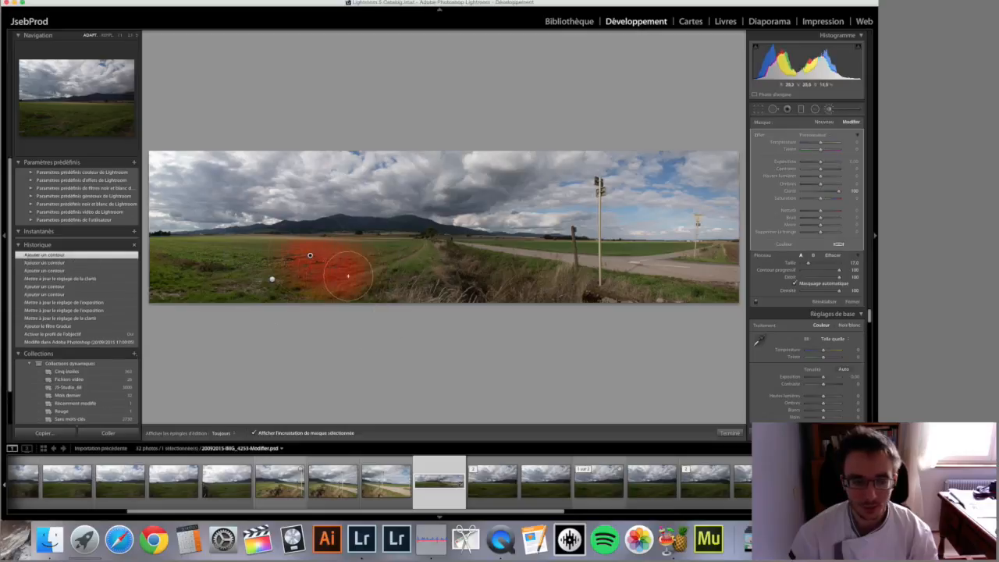
click(818, 123)
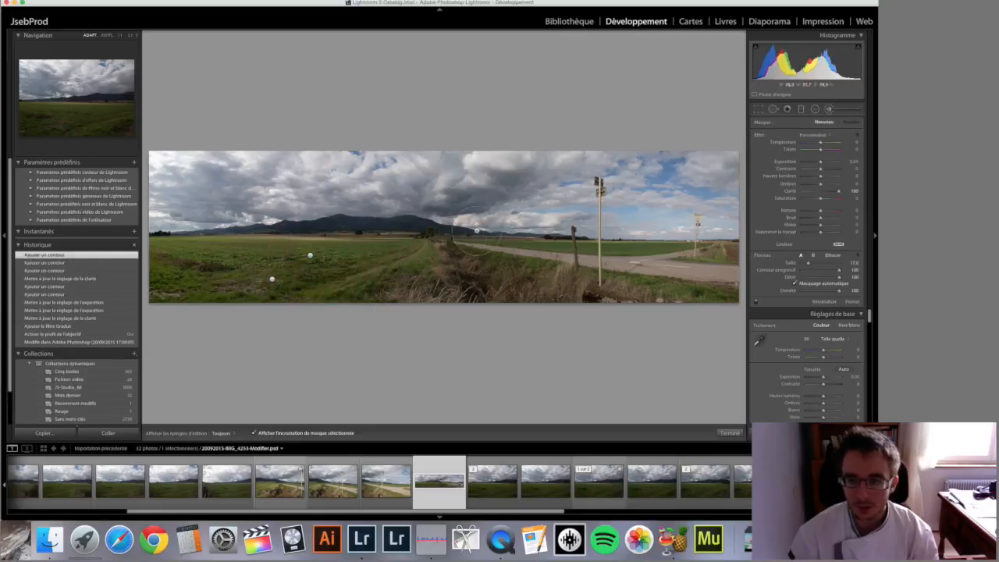
click(344, 267)
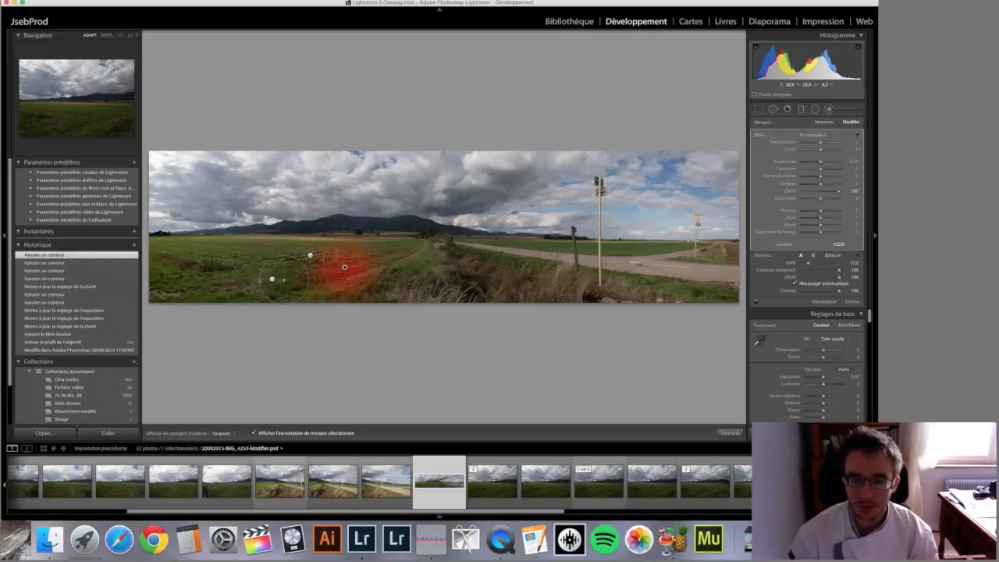
Step: Step back through the edit history to the latest exposure adjustment, discarding all brush strokes on the left field
click(93, 286)
click(96, 294)
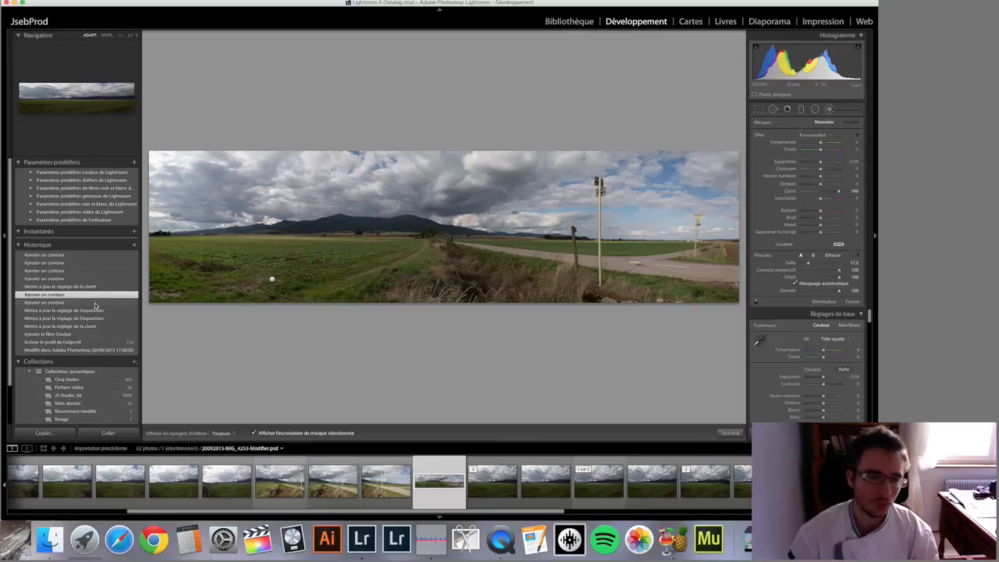
click(95, 302)
click(96, 312)
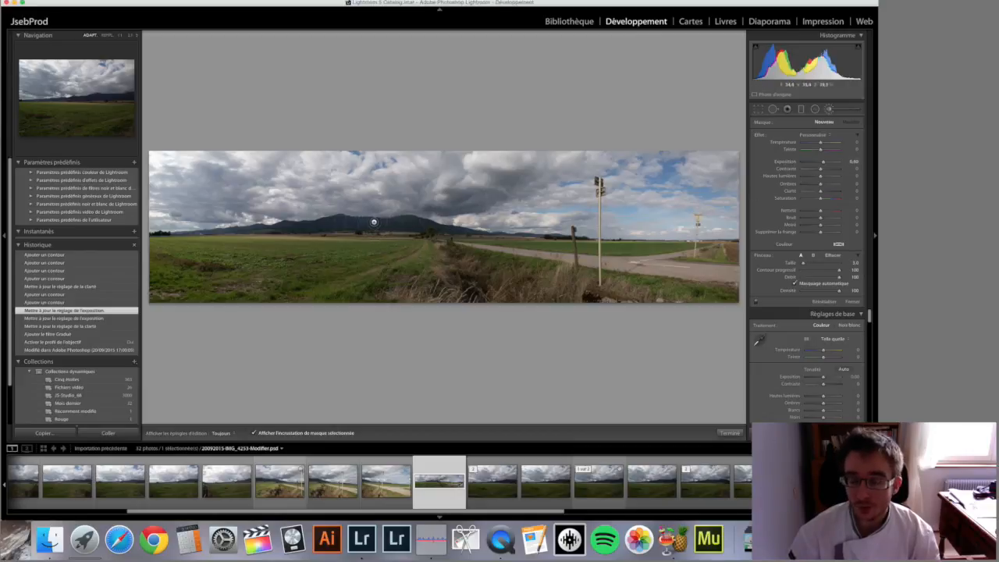
Step: Paint a brush mask over the mountain range and erase it from the dark tree and the village at its foot
mouse_move(244, 228)
mouse_down()
mouse_move(456, 230)
mouse_move(295, 227)
mouse_up()
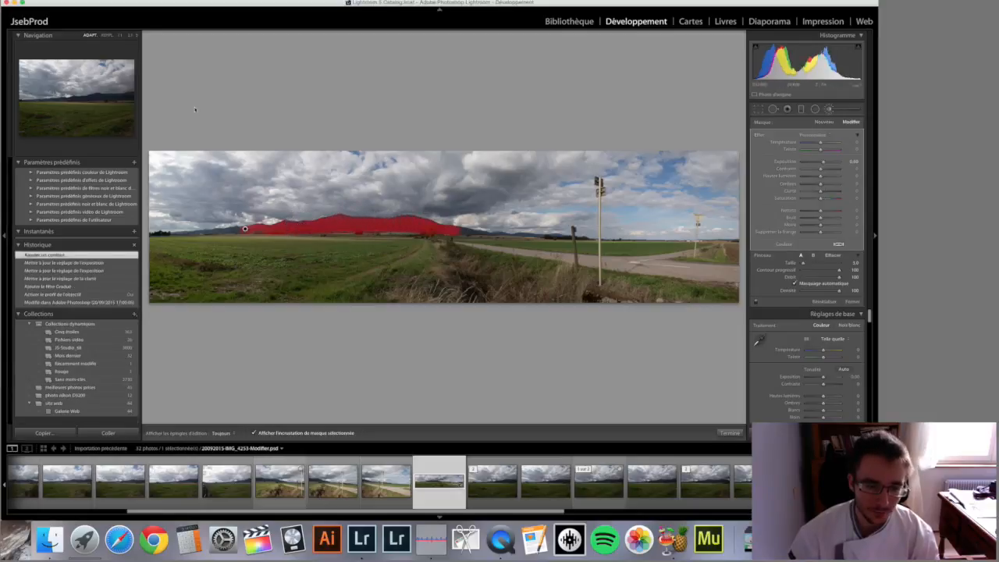
click(117, 35)
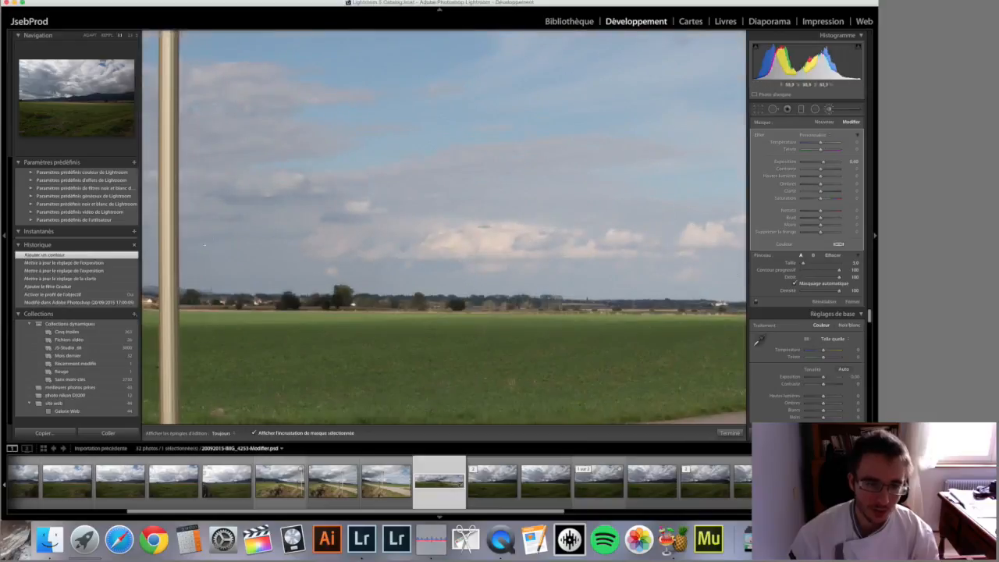
drag(98, 97, 65, 95)
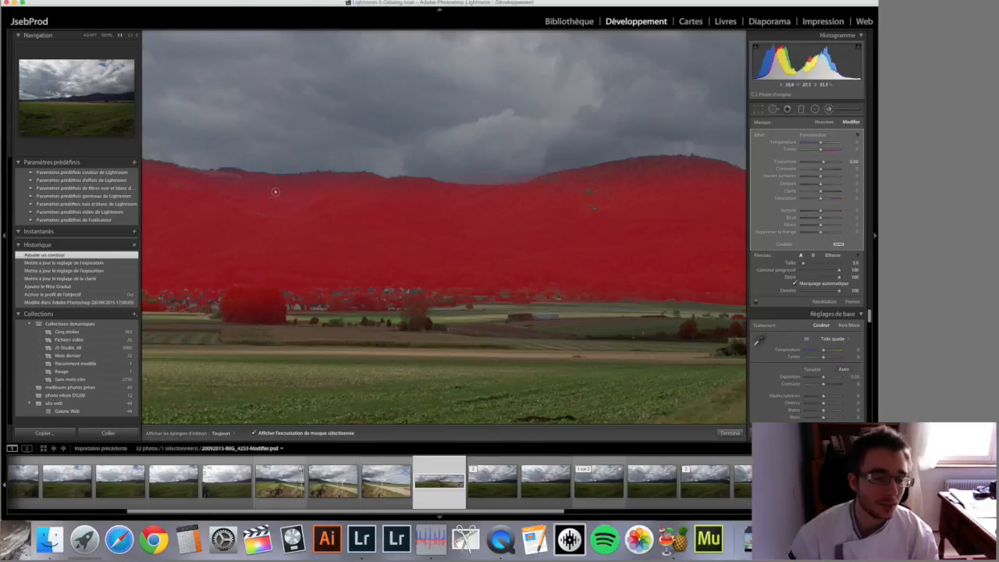
key(alt)
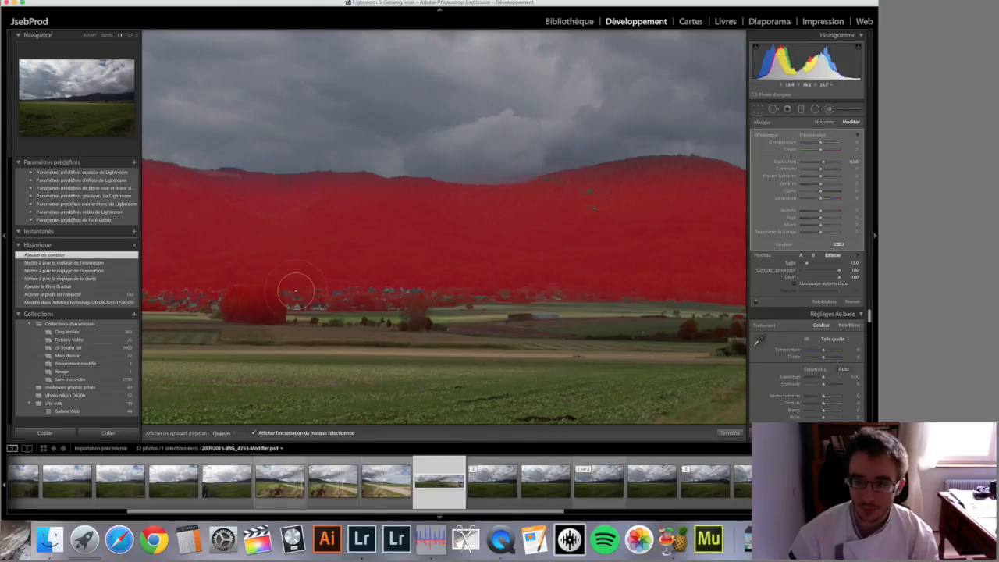
mouse_move(256, 300)
mouse_down()
mouse_move(268, 303)
mouse_move(231, 307)
mouse_move(476, 306)
mouse_up()
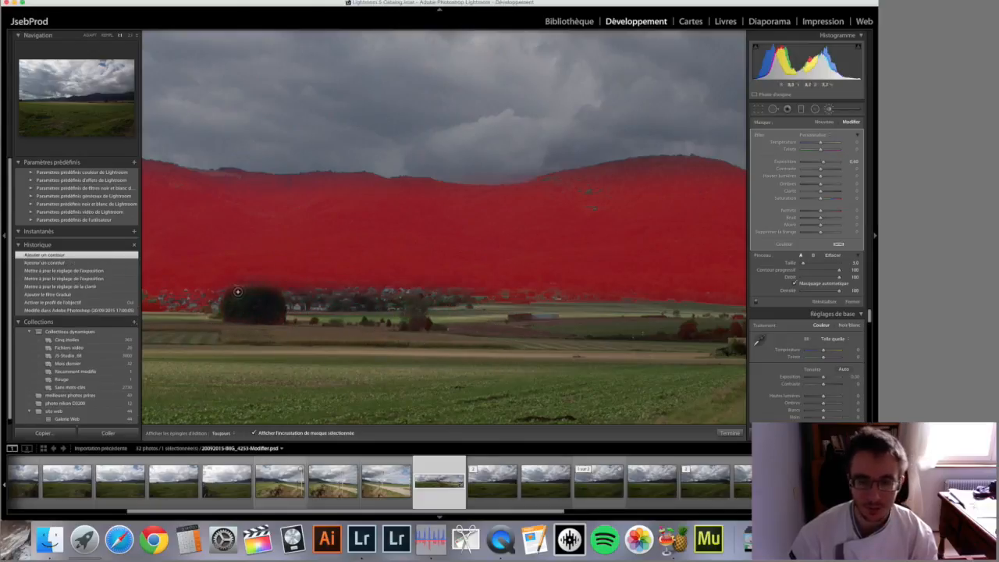
Step: Extend the brush mask along the descending mountain slope and over the first distant hills behind the road
drag(123, 119, 71, 100)
mouse_move(400, 163)
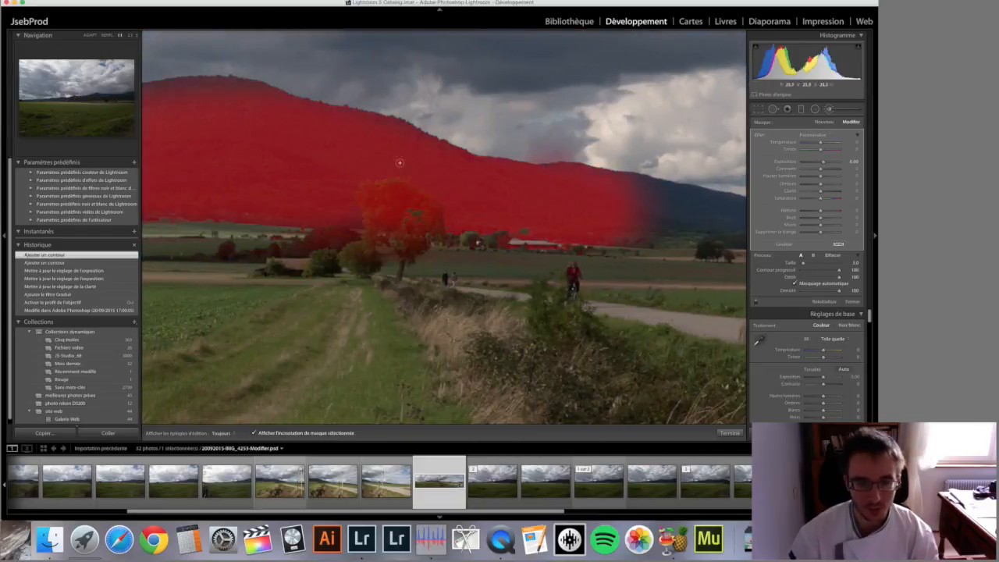
mouse_move(624, 201)
mouse_down()
mouse_move(670, 217)
mouse_move(607, 231)
mouse_move(687, 235)
mouse_move(610, 209)
mouse_move(634, 201)
mouse_move(584, 205)
mouse_move(621, 195)
mouse_move(597, 189)
mouse_move(619, 182)
mouse_move(669, 192)
mouse_move(672, 216)
mouse_move(573, 195)
mouse_move(565, 178)
mouse_move(507, 192)
mouse_up()
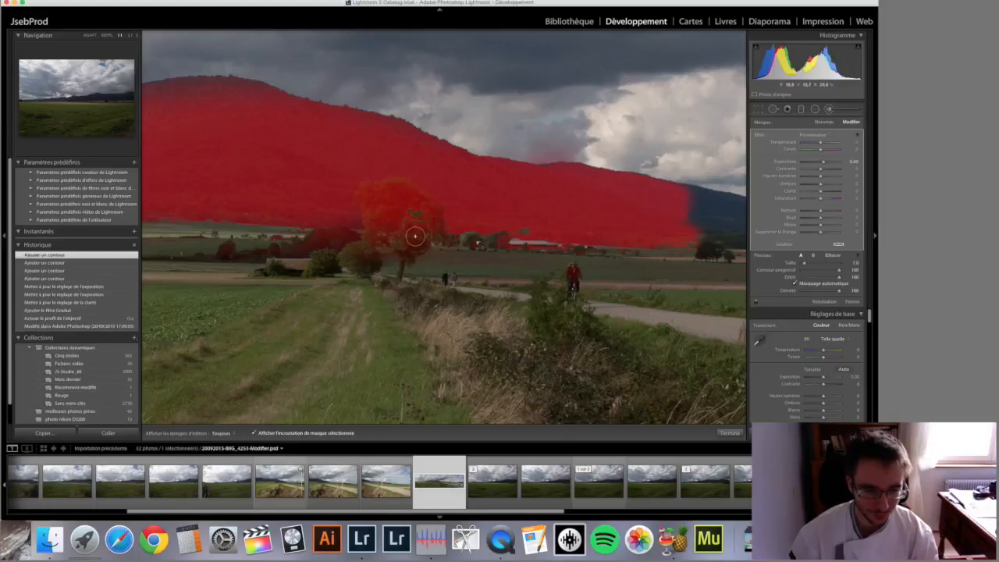
scroll(419, 218, up, 3)
mouse_move(419, 198)
mouse_down()
mouse_move(398, 222)
mouse_move(400, 207)
mouse_move(385, 217)
mouse_move(424, 240)
mouse_move(430, 217)
mouse_move(396, 220)
mouse_move(416, 227)
mouse_move(397, 189)
mouse_move(365, 203)
mouse_move(374, 239)
mouse_move(338, 218)
mouse_up()
key(h)
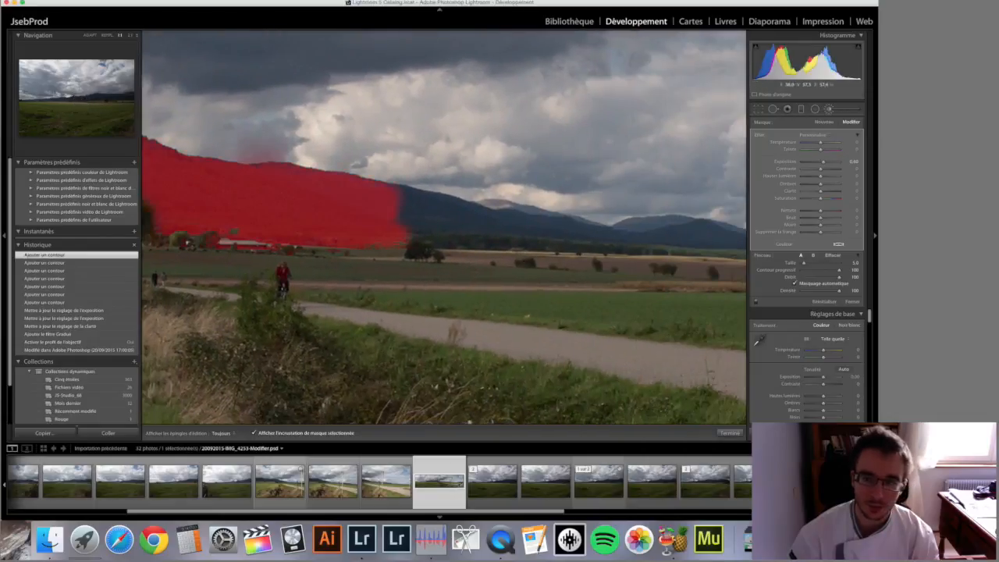
key(h)
mouse_move(390, 200)
mouse_down()
mouse_move(540, 225)
mouse_move(712, 236)
mouse_move(665, 225)
mouse_move(581, 228)
mouse_move(500, 205)
mouse_move(400, 223)
mouse_move(523, 228)
mouse_move(392, 212)
mouse_move(444, 207)
mouse_move(391, 210)
mouse_move(388, 226)
mouse_move(407, 228)
mouse_move(325, 238)
mouse_up()
key(h)
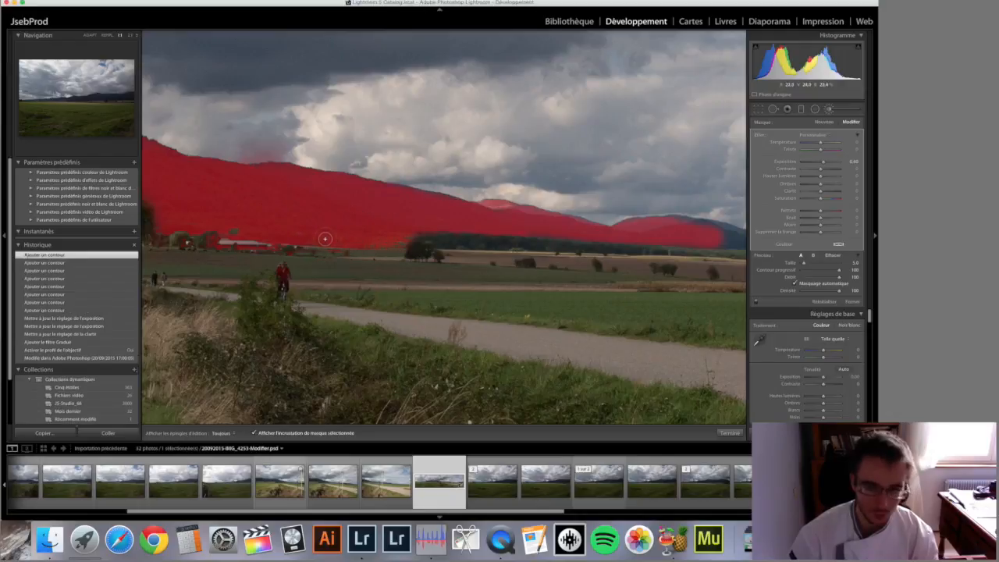
Step: Continue the brush mask over the remaining distant hills, up to the last one behind the dark trees
click(125, 98)
drag(129, 106, 93, 104)
key(h)
mouse_move(167, 178)
mouse_down()
mouse_move(195, 182)
mouse_move(191, 194)
mouse_move(501, 205)
mouse_move(286, 196)
mouse_up()
key(h)
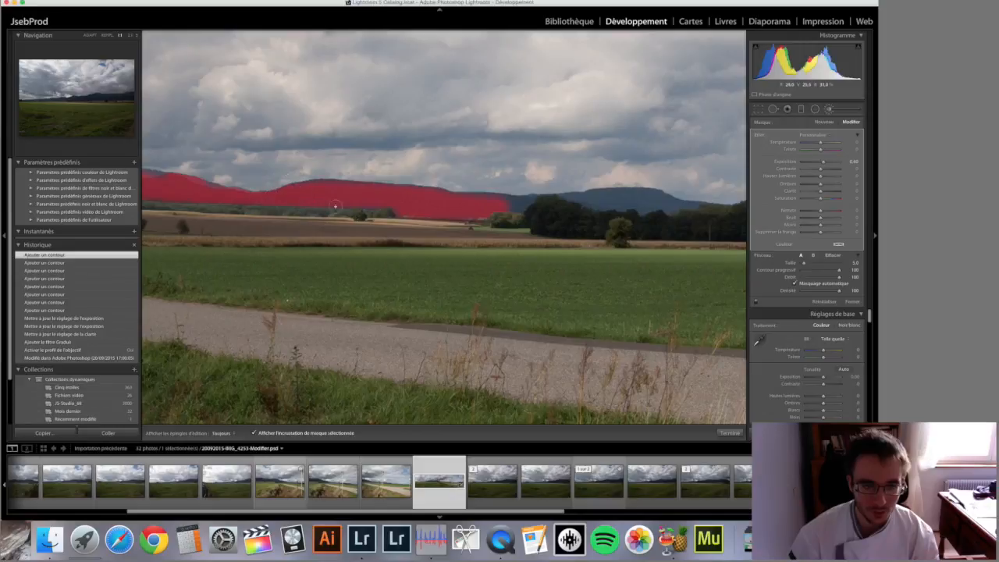
drag(511, 204, 535, 207)
key(h)
mouse_move(614, 196)
mouse_down()
mouse_move(681, 205)
mouse_move(571, 203)
mouse_up()
key(h)
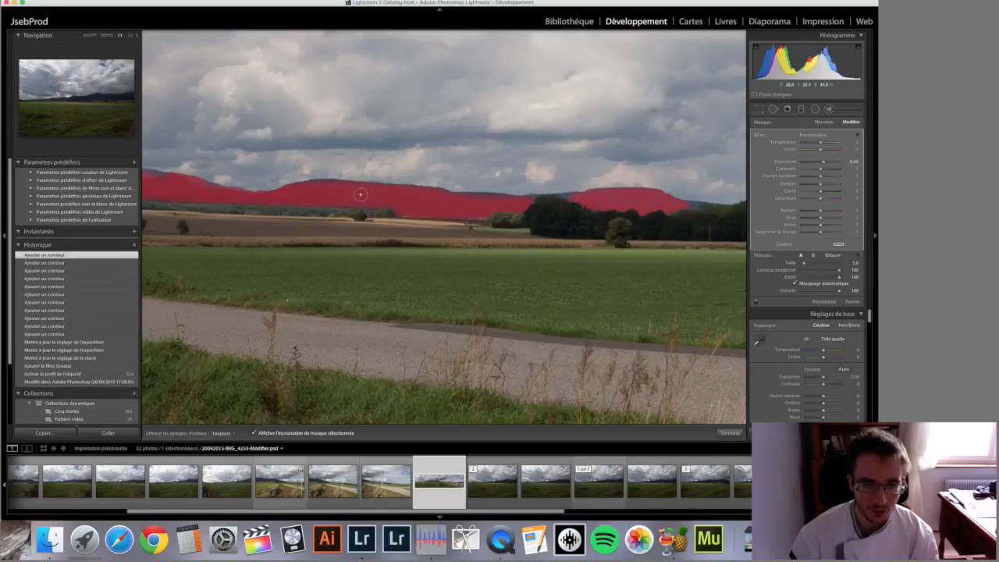
Step: Fill the gaps in the brush mask along the hill crests and the main mountain ridge
drag(236, 190, 160, 178)
click(106, 36)
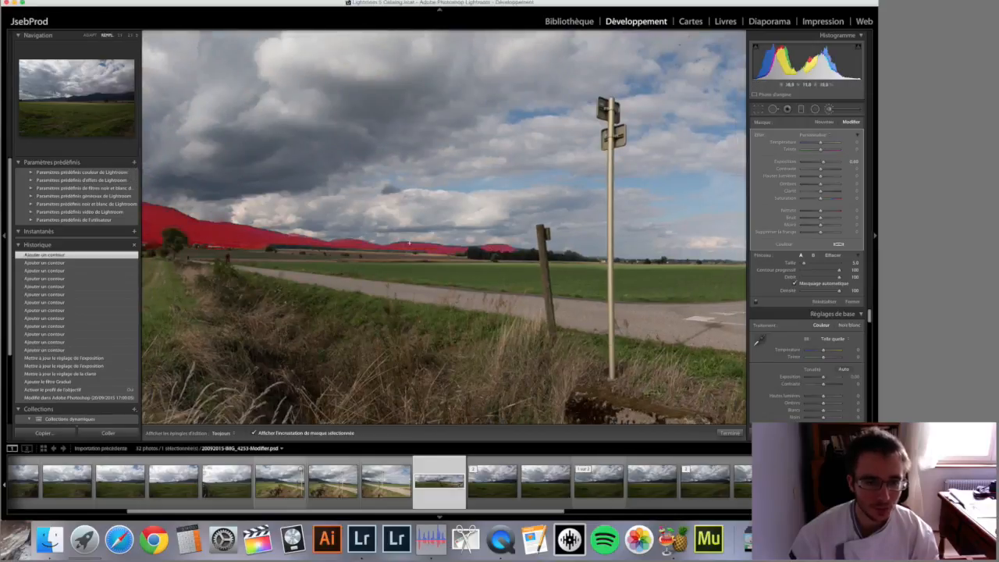
drag(109, 94, 70, 100)
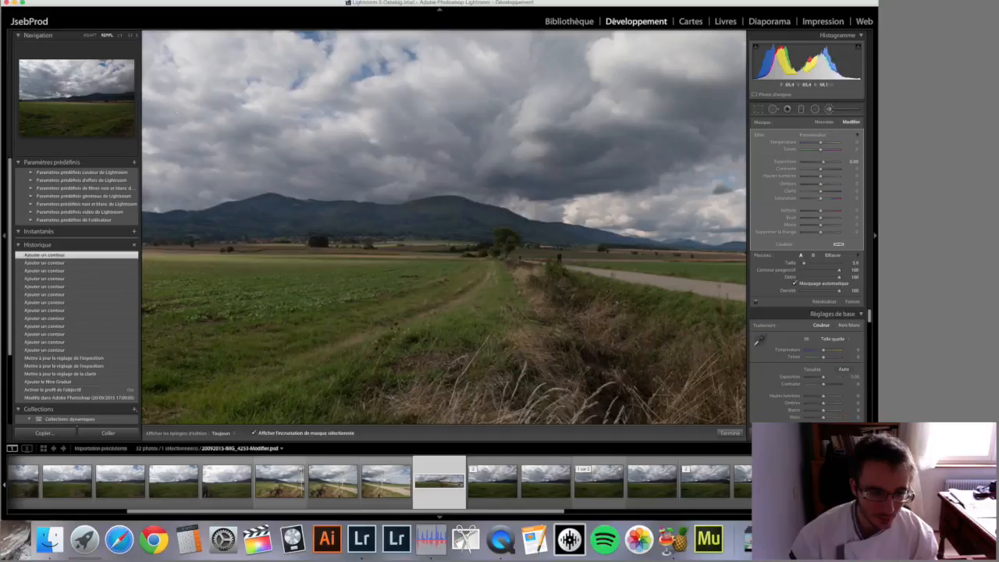
drag(275, 203, 329, 209)
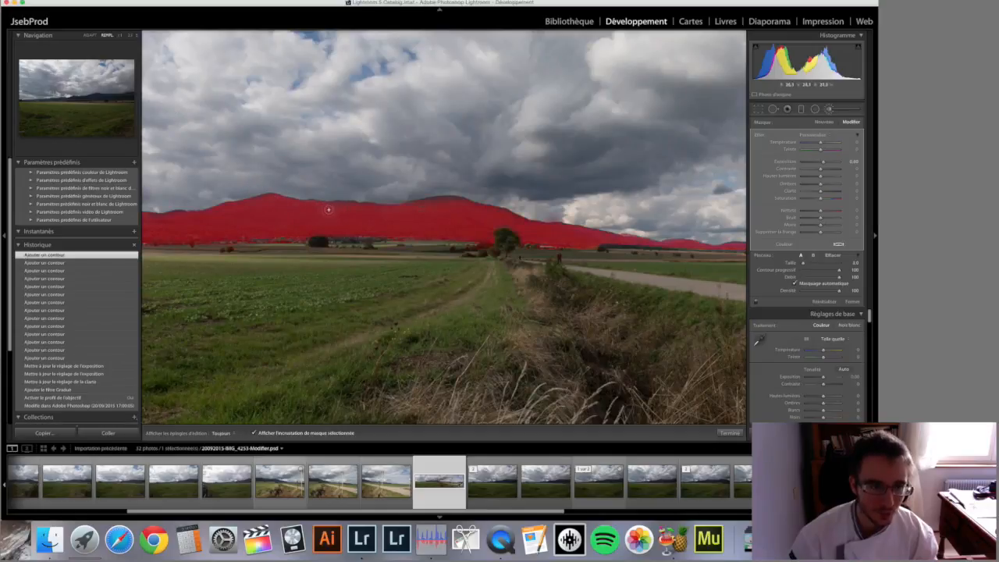
key(h)
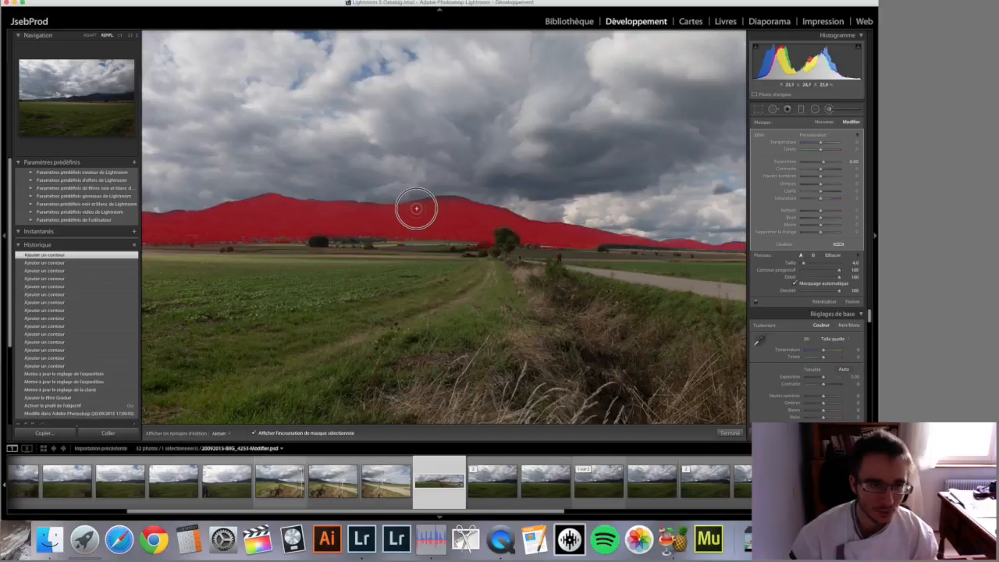
click(436, 201)
key(h)
Step: Erase the mask spill along the village and tree line below the mountain with a size 4 eraser
key(alt)
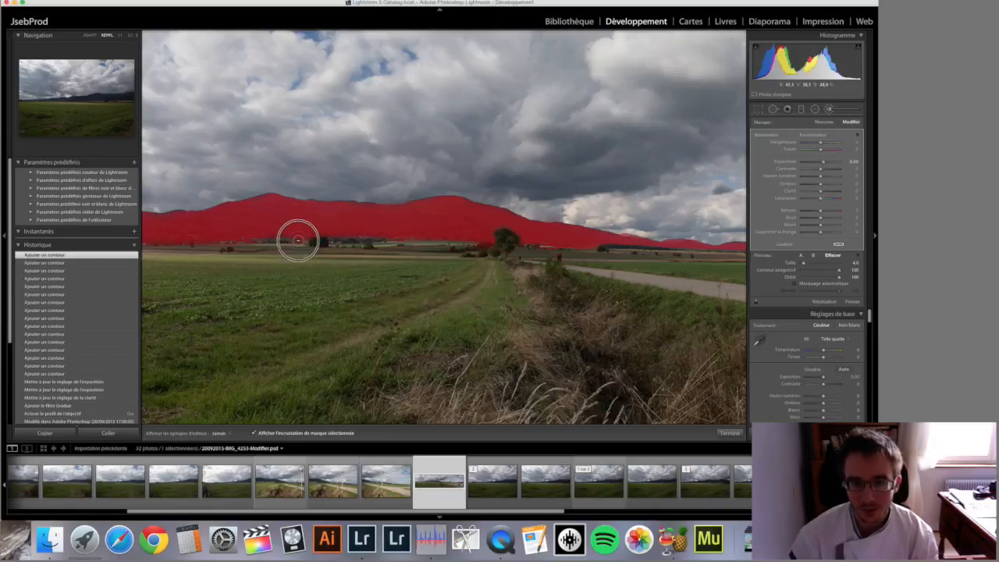
drag(305, 241, 351, 241)
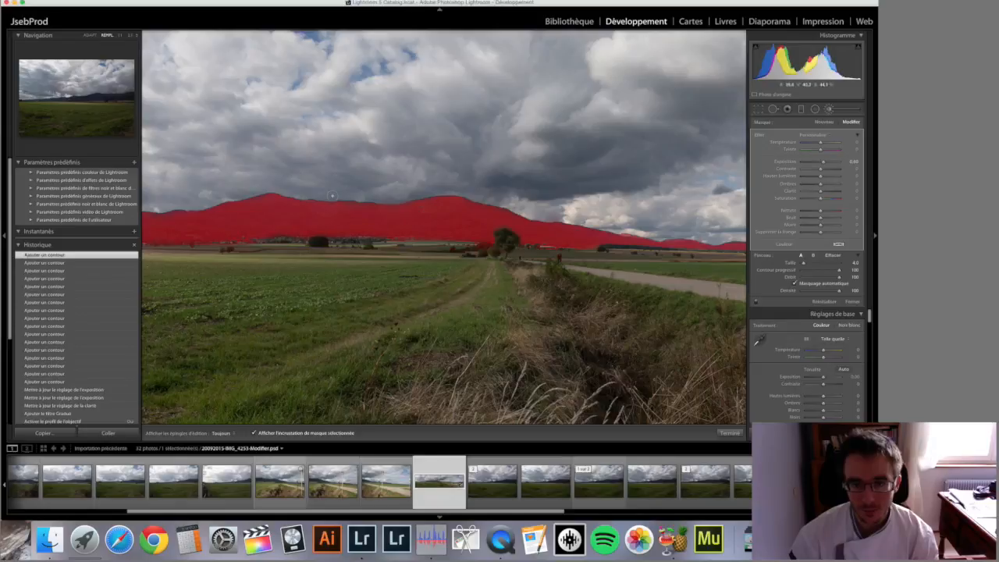
key(alt)
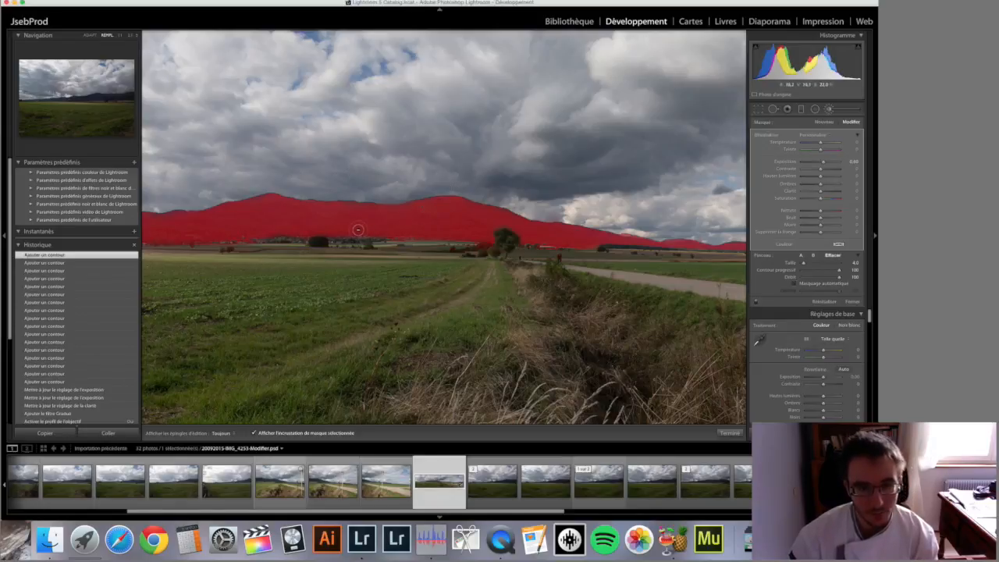
key(alt)
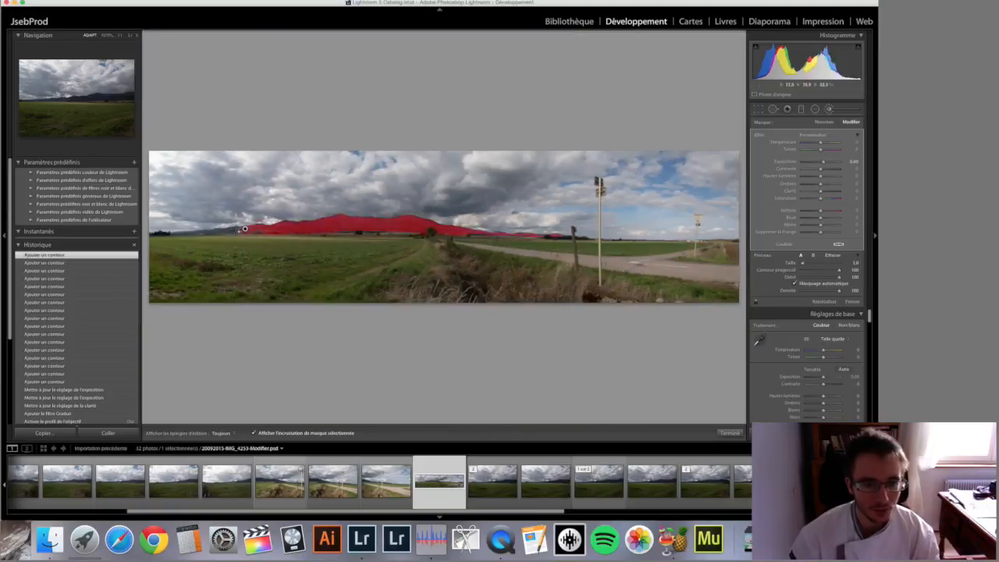
Step: Extend the brush mask over the low hills at the far left end of the range and touch up the nearby slope
key(h)
drag(244, 230, 176, 232)
key(h)
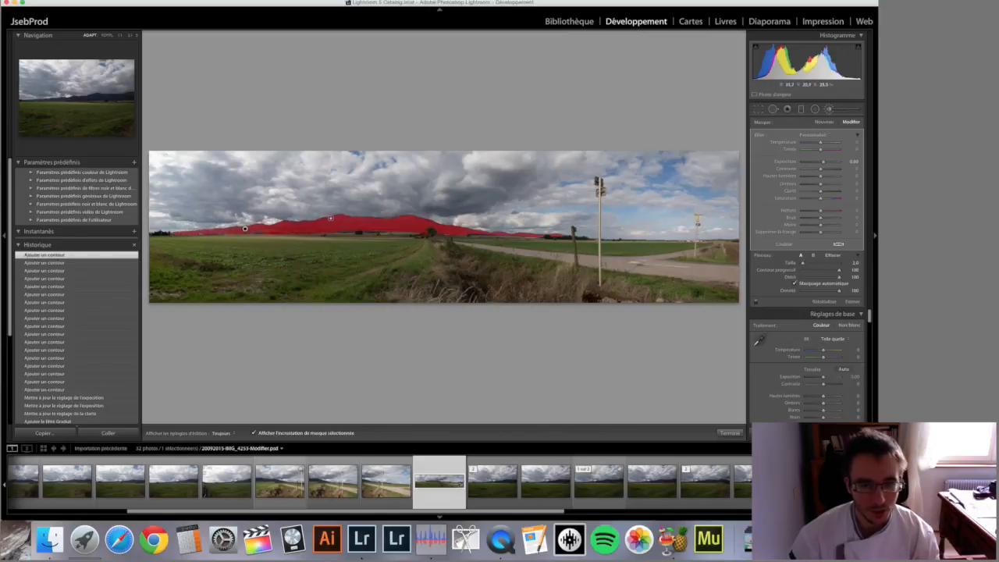
key(h)
drag(301, 223, 293, 225)
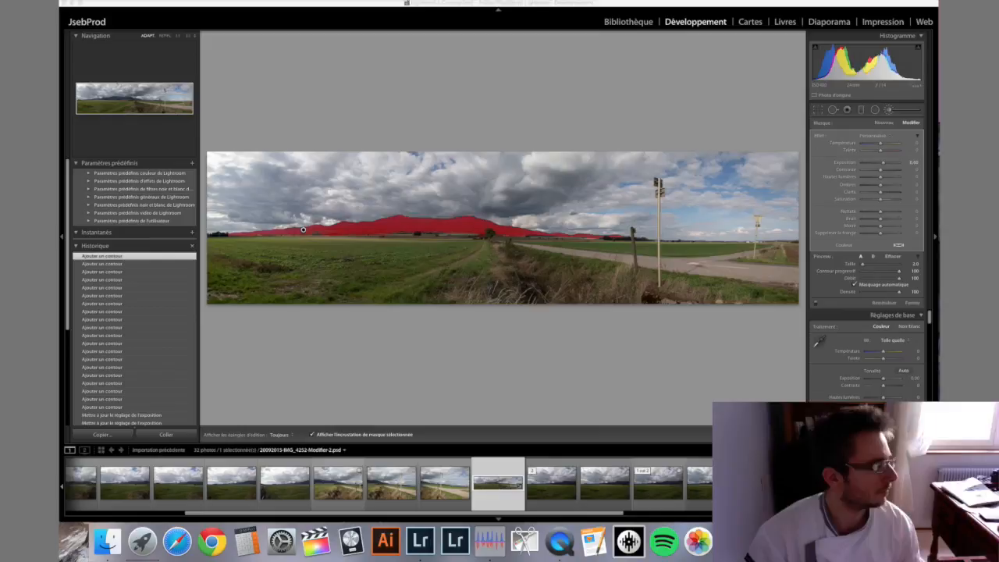
Step: Toggle the mask overlay off and on to check how the mask covers the mountains
click(312, 435)
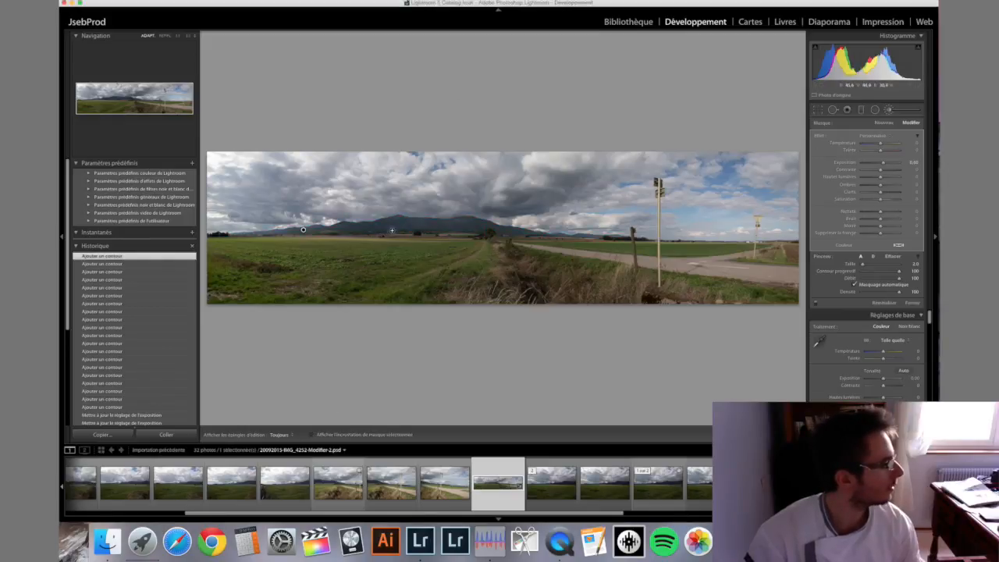
click(312, 435)
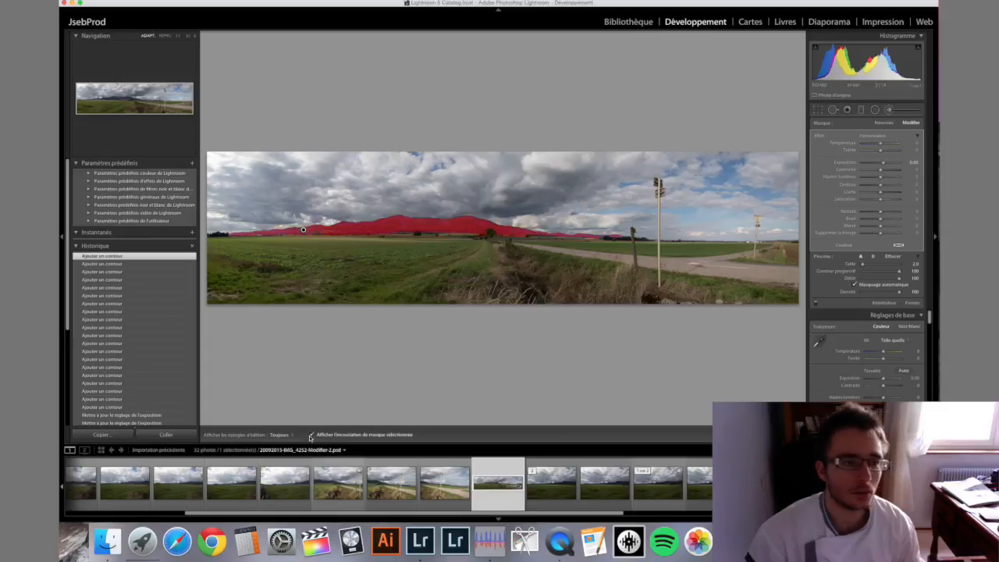
click(312, 435)
click(311, 434)
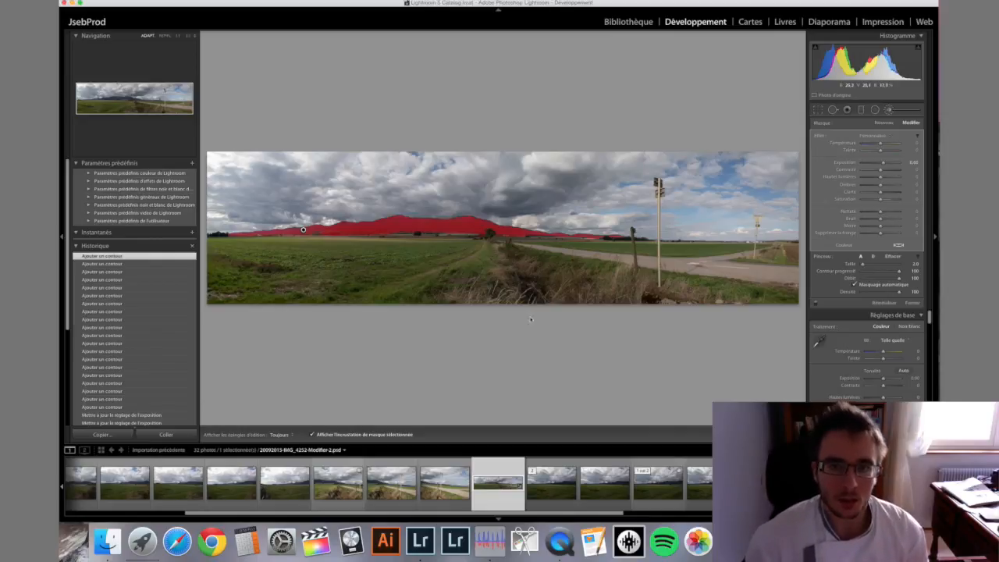
Step: Hide the mask overlay, raise the mountain mask's exposure and contrast, and set its sharpness to 100 and noise reduction to -100
click(312, 435)
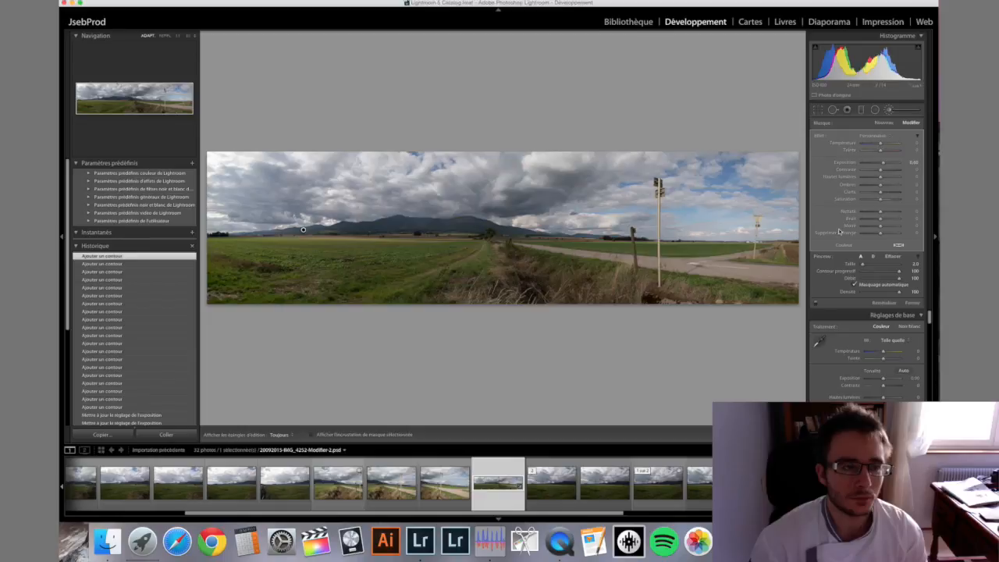
drag(884, 165, 888, 171)
drag(880, 211, 933, 212)
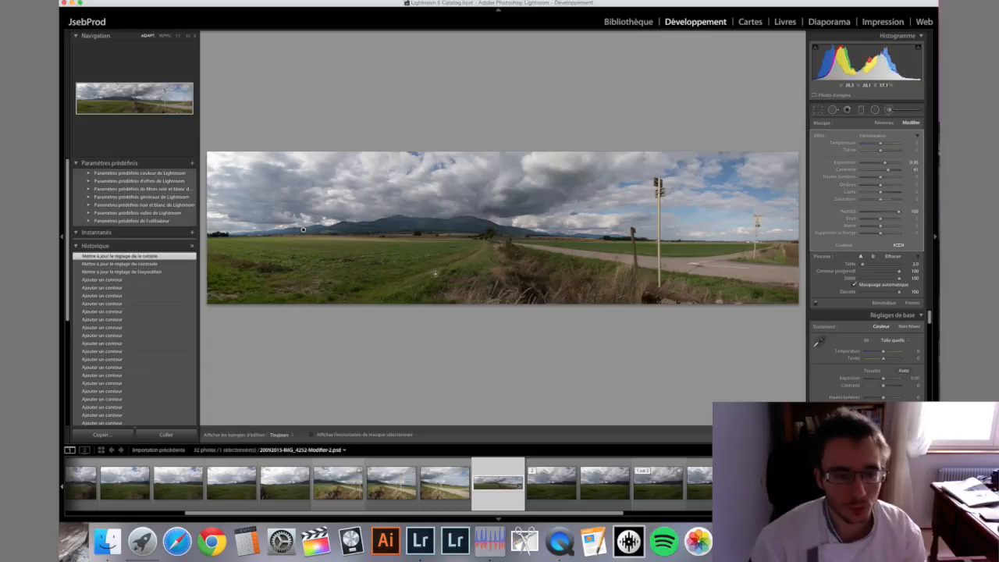
drag(880, 219, 816, 215)
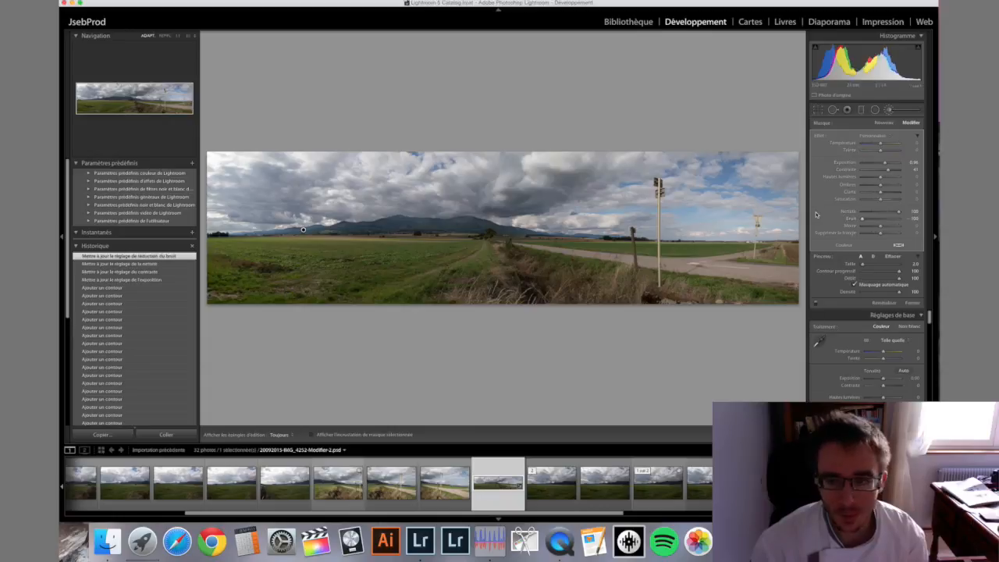
Step: Increase the mountain mask's exposure, highlights, shadows and clarity, and close the adjustment brush
mouse_move(884, 193)
mouse_down()
mouse_move(886, 164)
mouse_move(895, 193)
mouse_move(880, 180)
mouse_move(895, 179)
mouse_move(882, 185)
mouse_up()
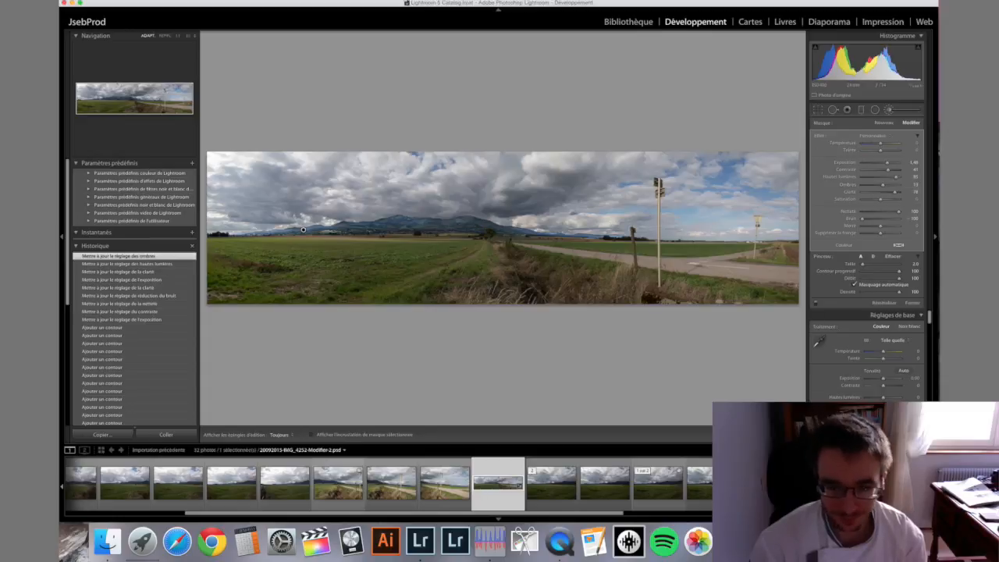
key(k)
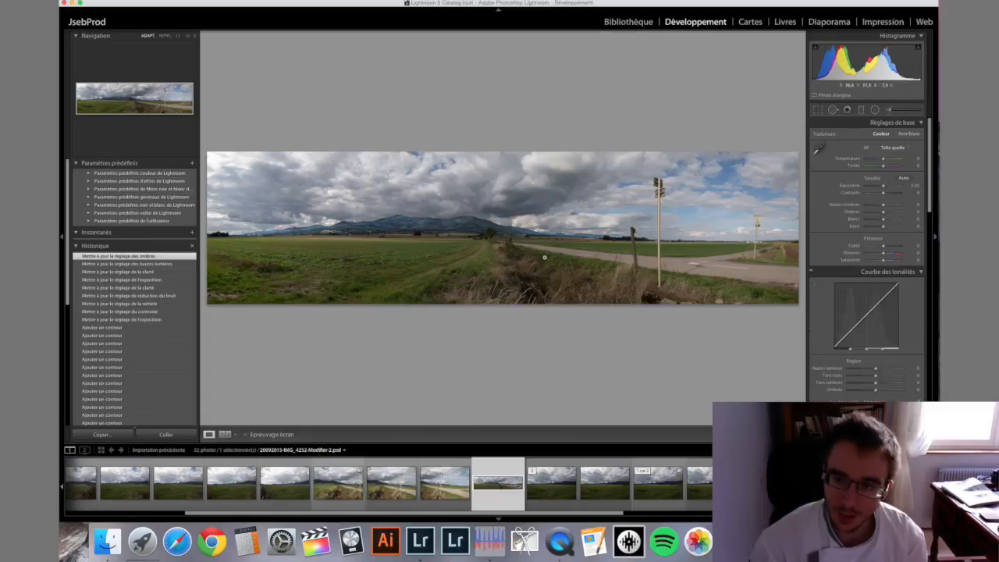
Step: Reopen the adjustment brush, select the mountain mask and erase parts of it over the low hills at the ends of the range
click(905, 113)
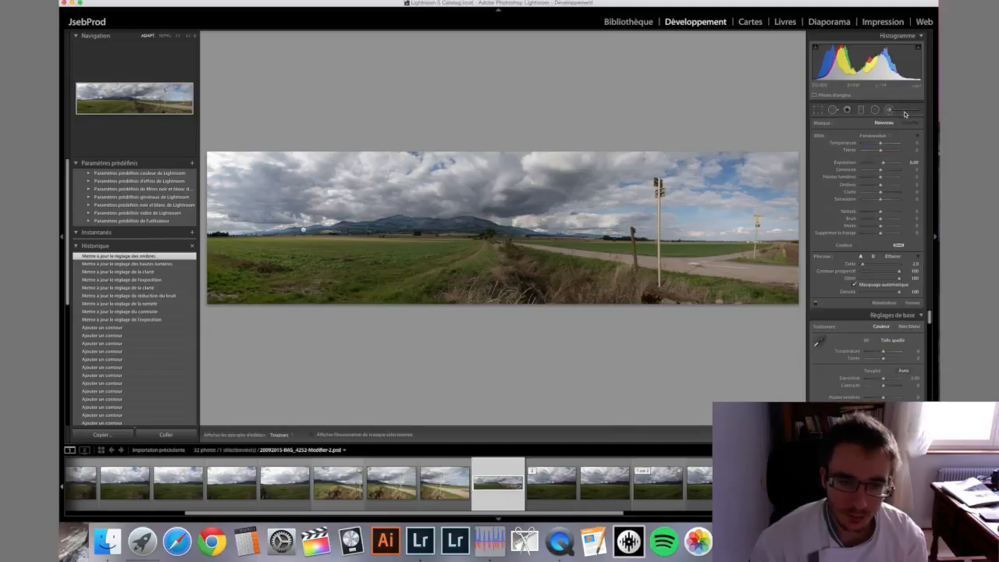
drag(302, 233, 550, 237)
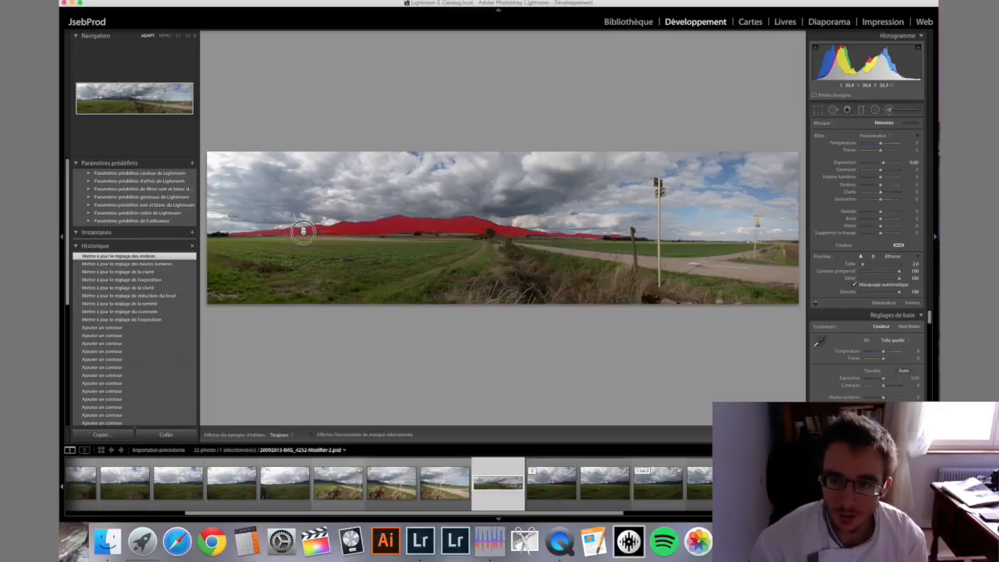
click(303, 230)
key(alt)
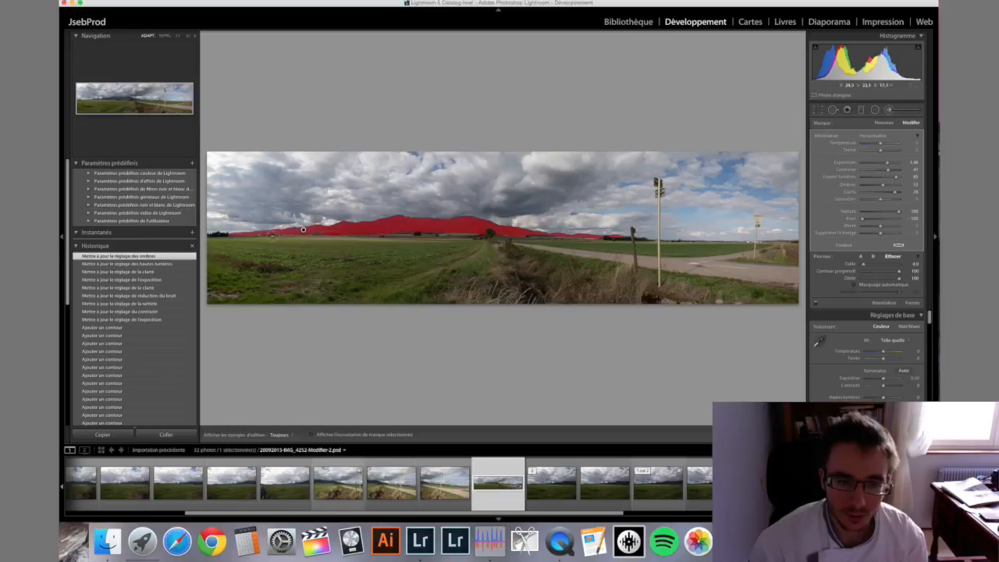
key(h)
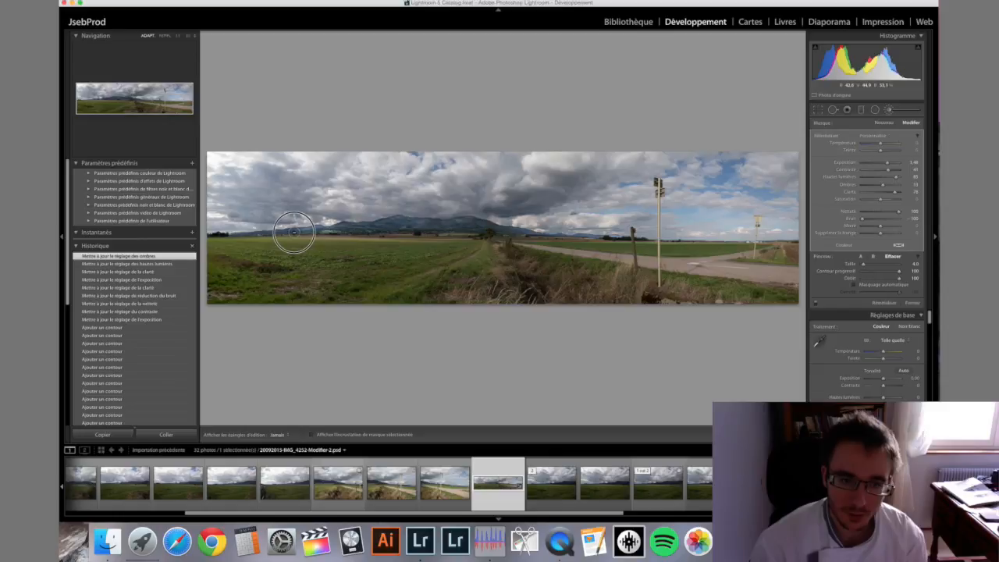
drag(307, 223, 321, 225)
key(h)
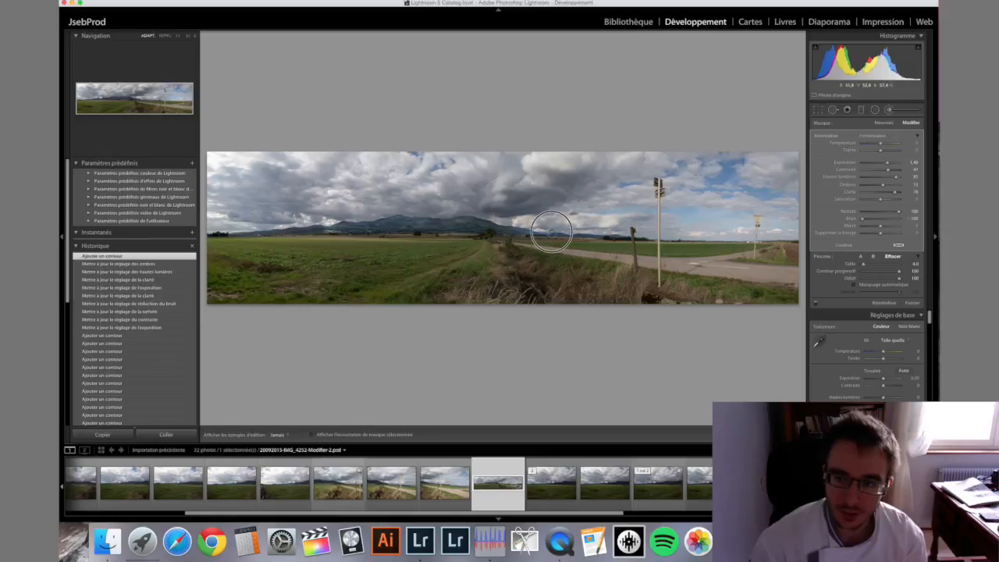
key(h)
key(super+shift+z)
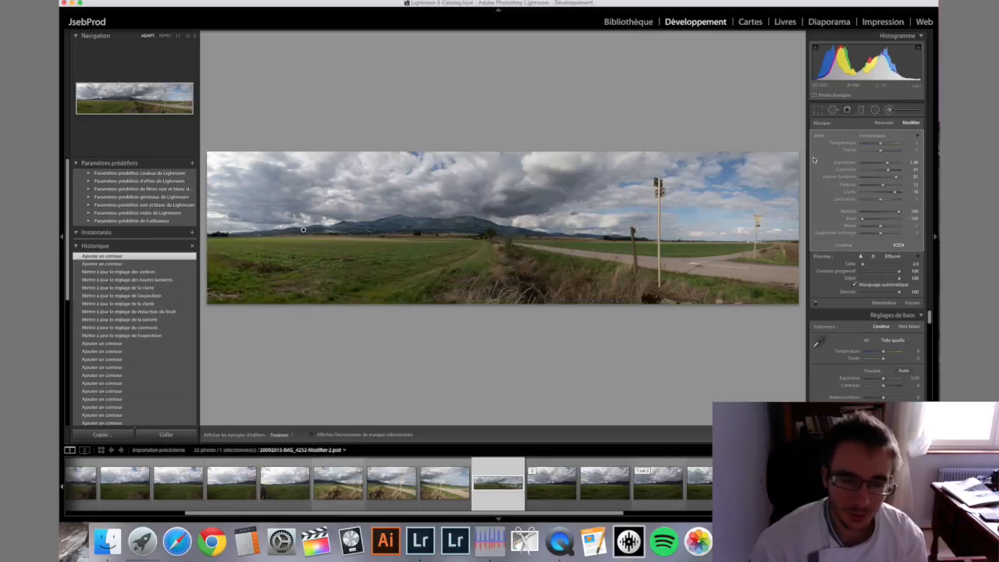
Step: Create a new brush mask and paint it over the low hills at both ends of the mountain range
click(884, 122)
key(alt)
drag(274, 232, 240, 234)
key(alt)
key(h)
drag(599, 236, 626, 238)
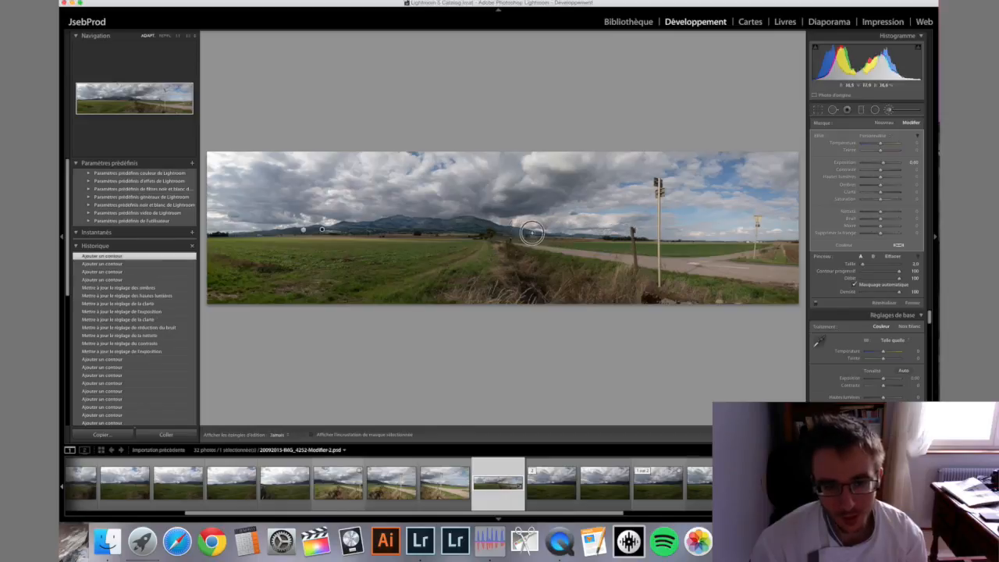
drag(521, 234, 437, 233)
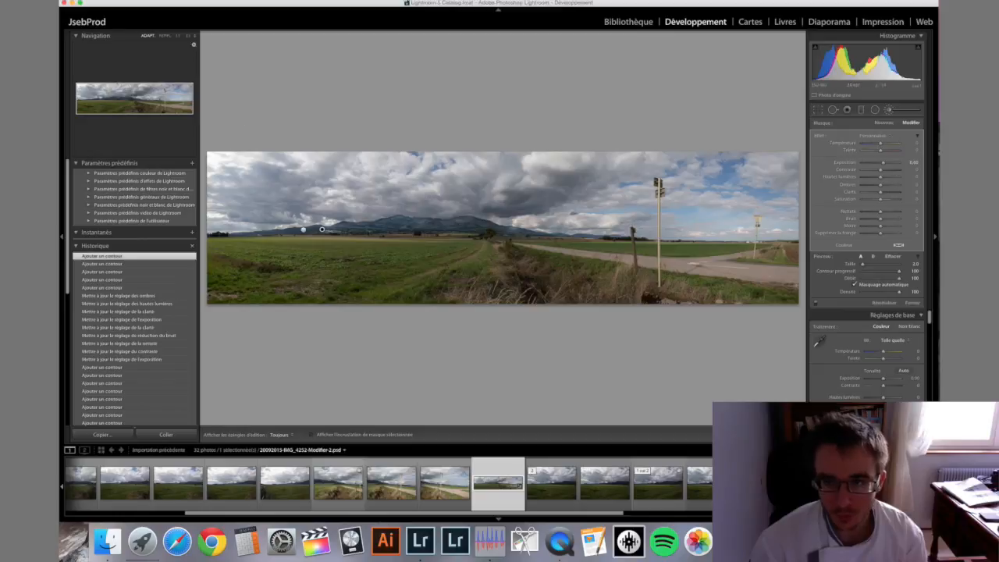
Step: Erase the new mask along the distant hills to the right of the main mountains
click(164, 36)
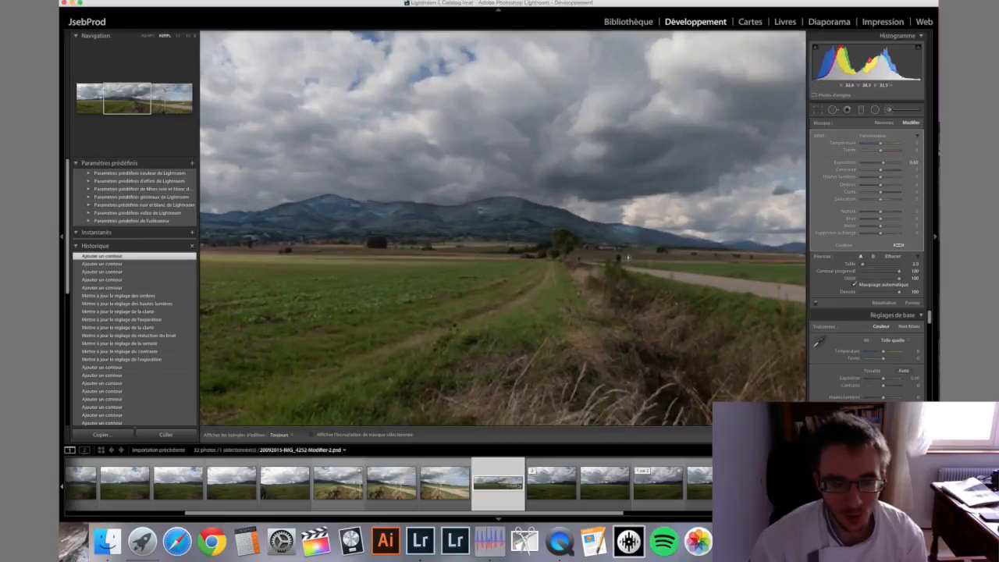
mouse_move(141, 104)
mouse_down()
mouse_move(161, 101)
mouse_move(139, 97)
mouse_move(134, 106)
mouse_move(137, 96)
mouse_up()
click(375, 305)
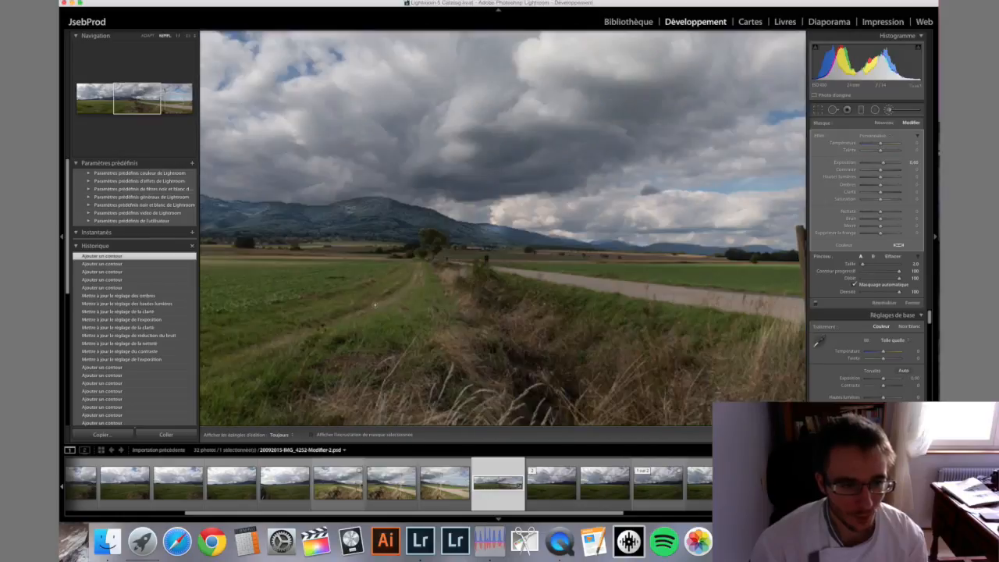
key(alt)
drag(508, 237, 703, 266)
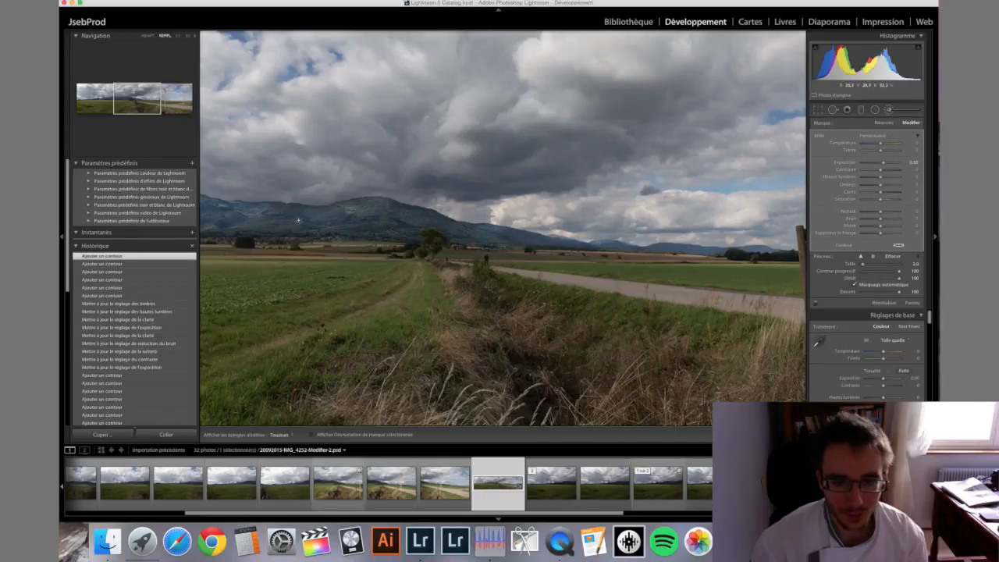
Step: Erase a small area of the new mask on the low hill at the left end of the range
click(97, 100)
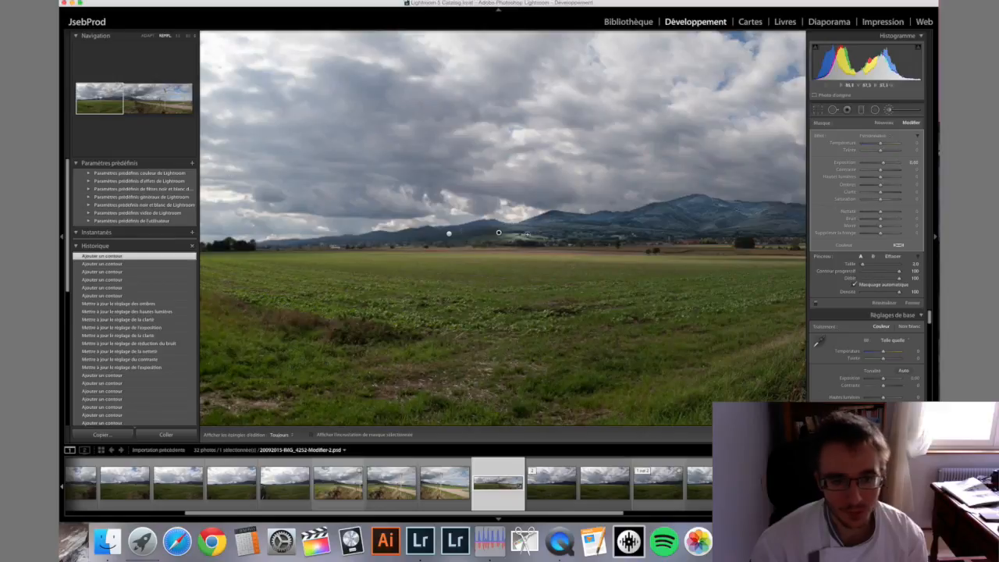
key(alt)
key(h)
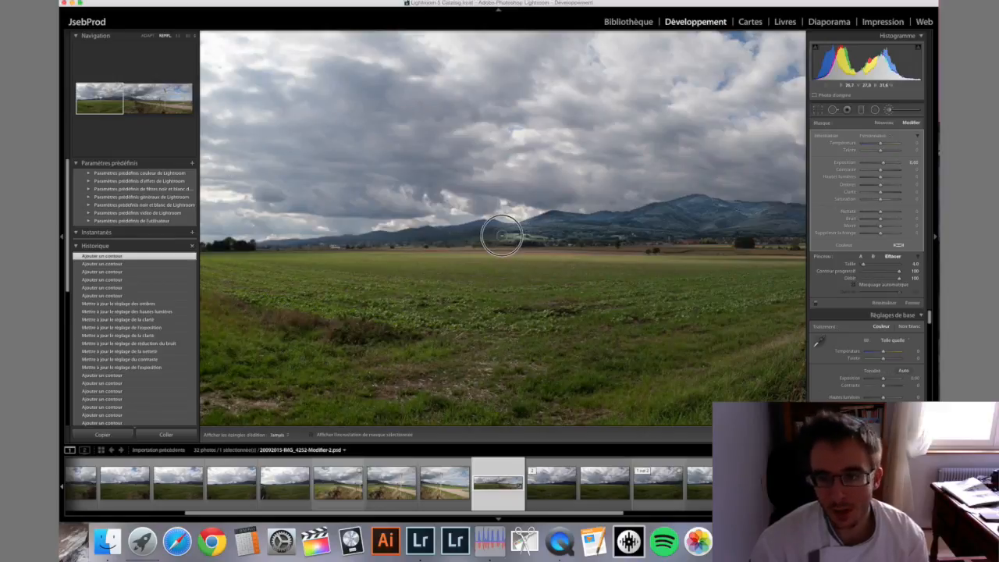
click(480, 224)
key(h)
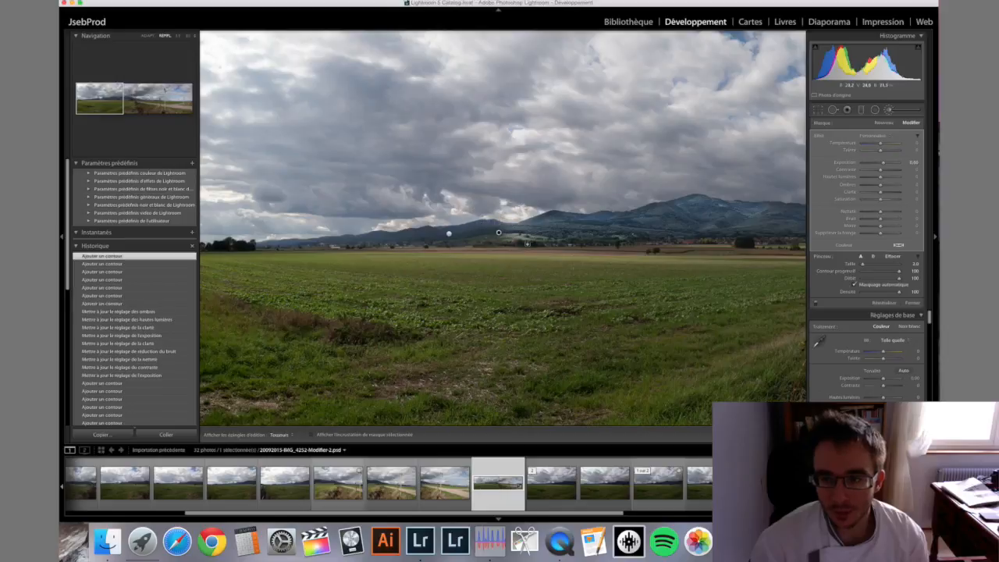
Step: Adjust the new mask's exposure and paint it across the low hills on the left with a larger brush
mouse_move(878, 166)
mouse_down()
mouse_move(847, 167)
mouse_move(880, 162)
mouse_up()
scroll(507, 231, up, 4)
key(h)
drag(494, 234, 347, 238)
key(h)
key(h)
key(h)
drag(259, 245, 460, 238)
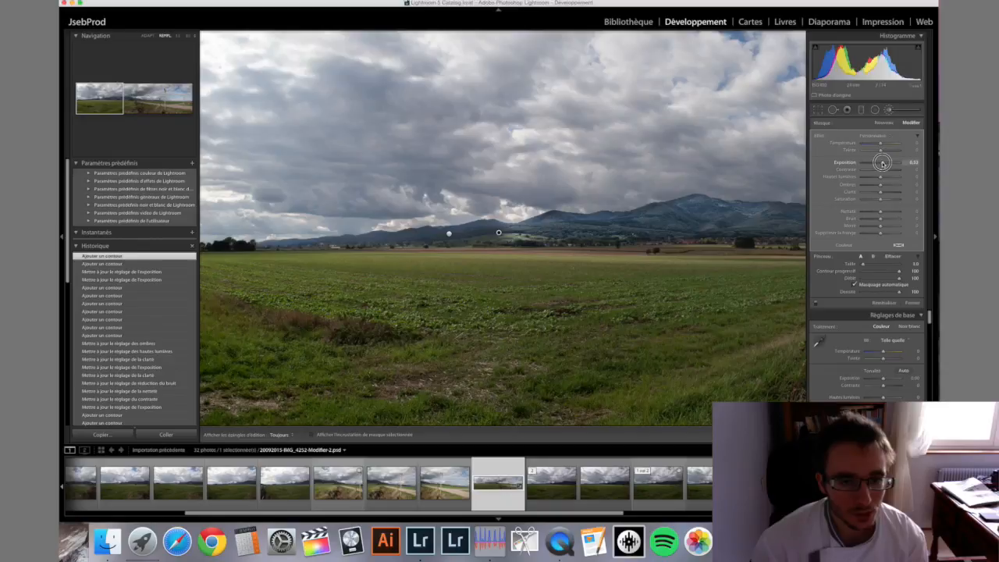
Step: Set the new mask's exposure to 0.00, raise its highlights slightly and close the adjustment brush
drag(879, 163, 878, 162)
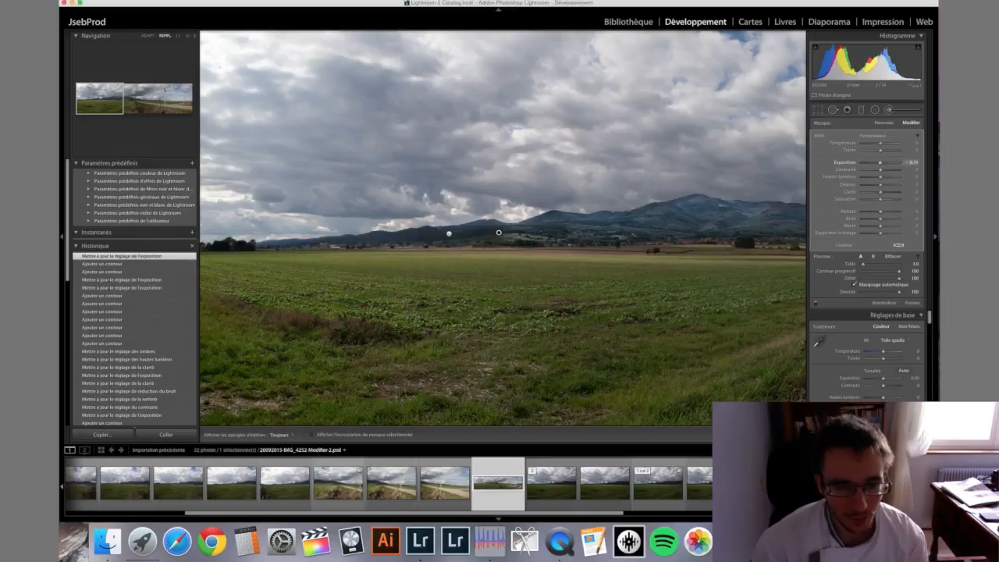
drag(907, 162, 912, 162)
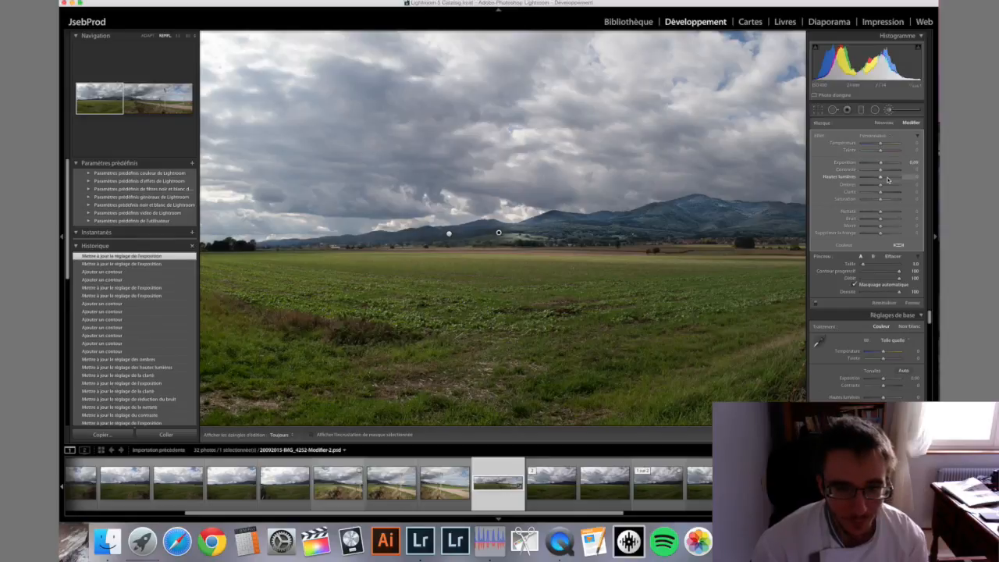
drag(885, 176, 883, 177)
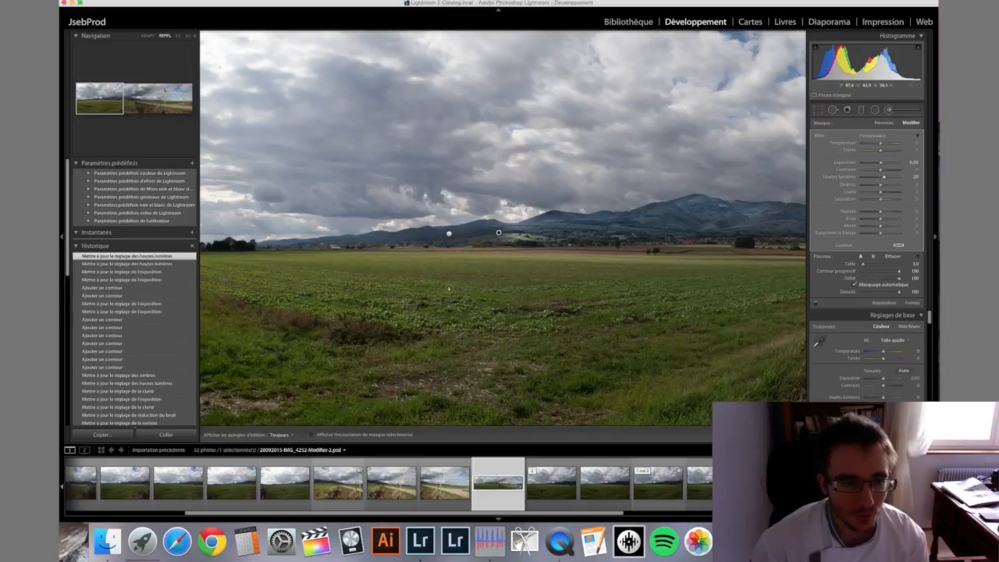
key(k)
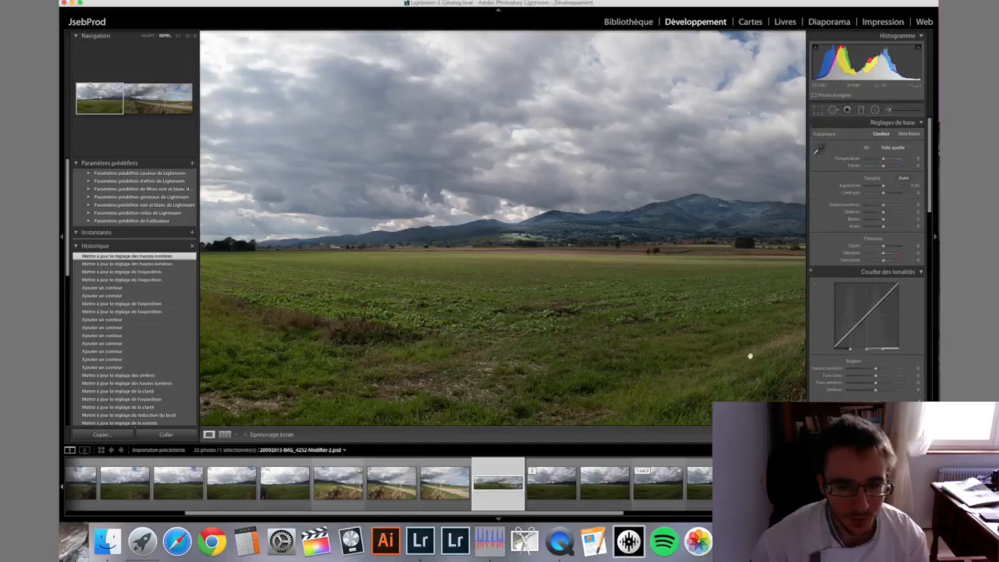
Step: Examine the transition between the left hills and the mountains up close and compare the overlays of both brush masks
click(145, 36)
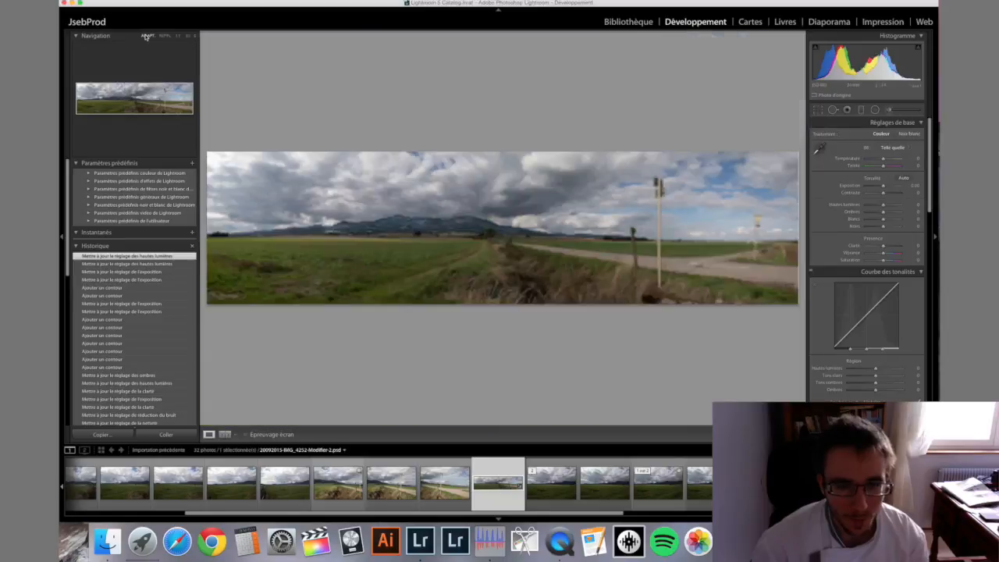
click(333, 233)
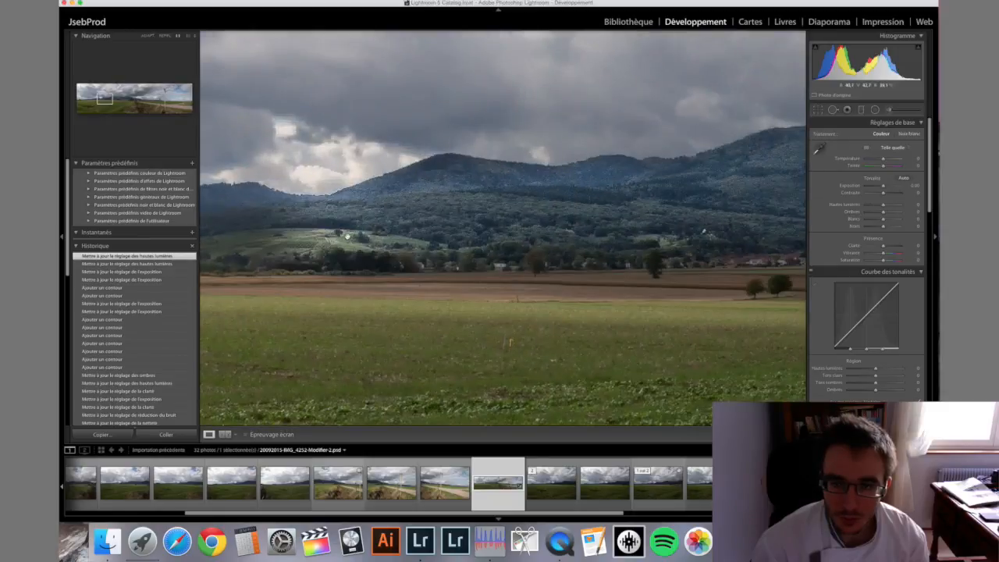
drag(255, 245, 472, 244)
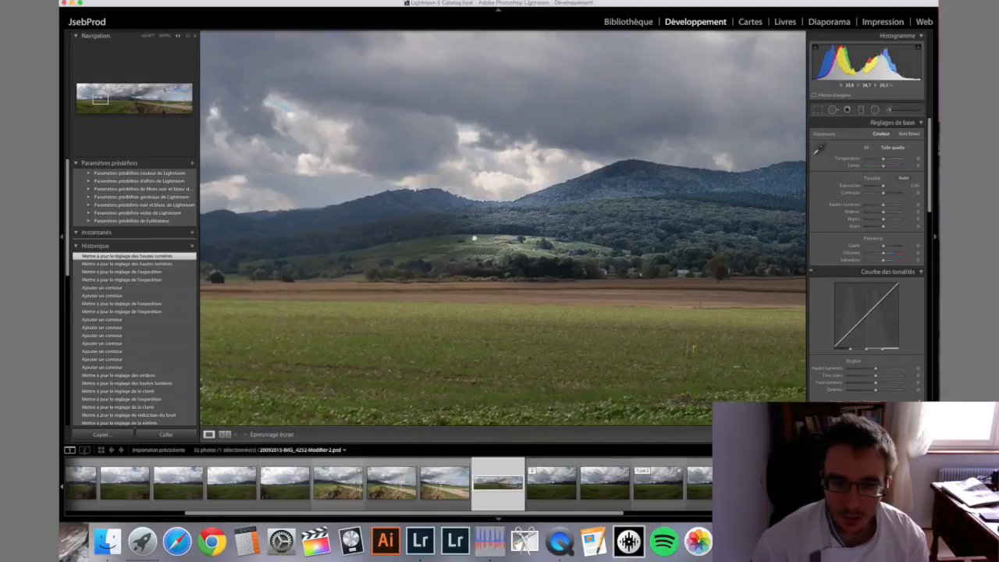
click(906, 110)
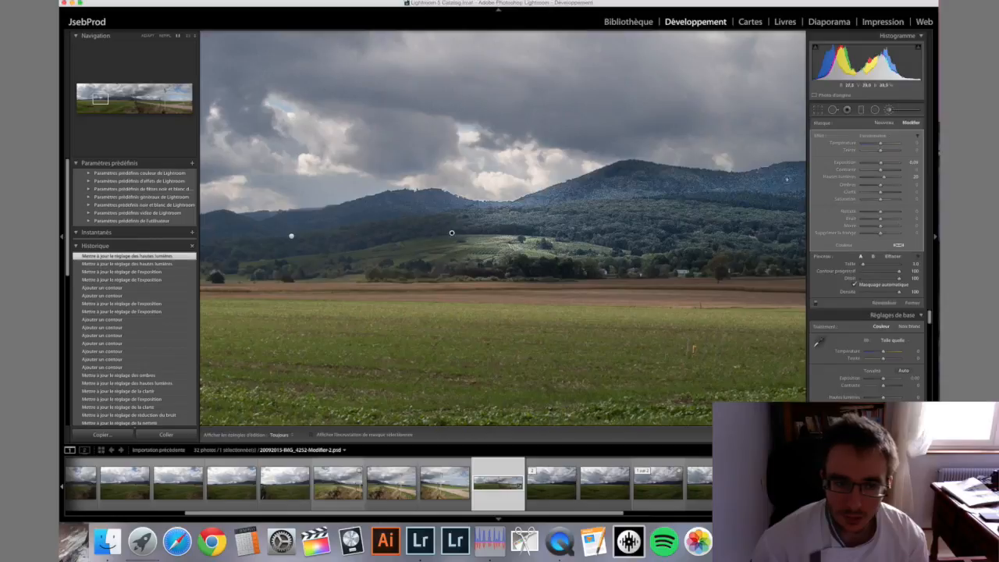
key(o)
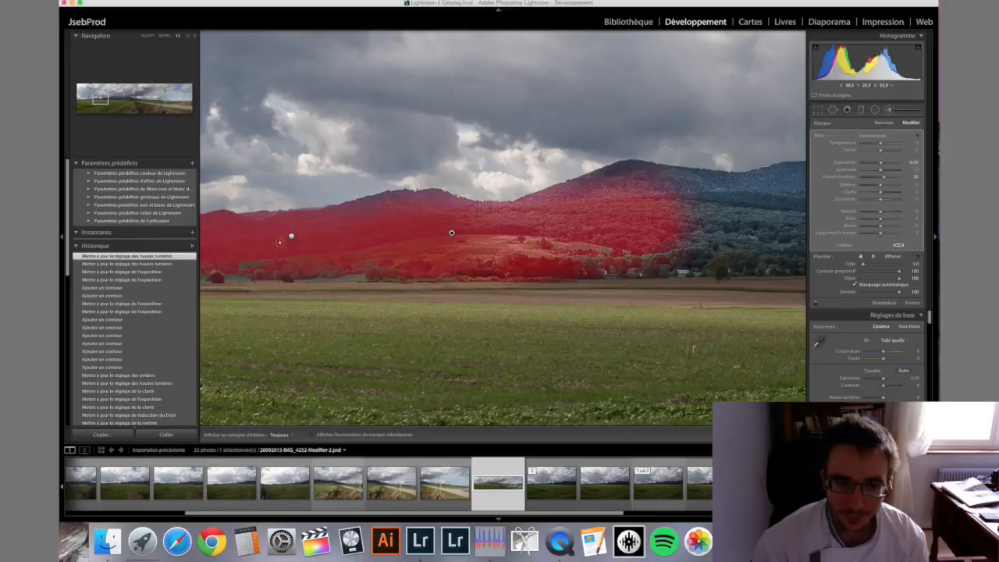
click(291, 236)
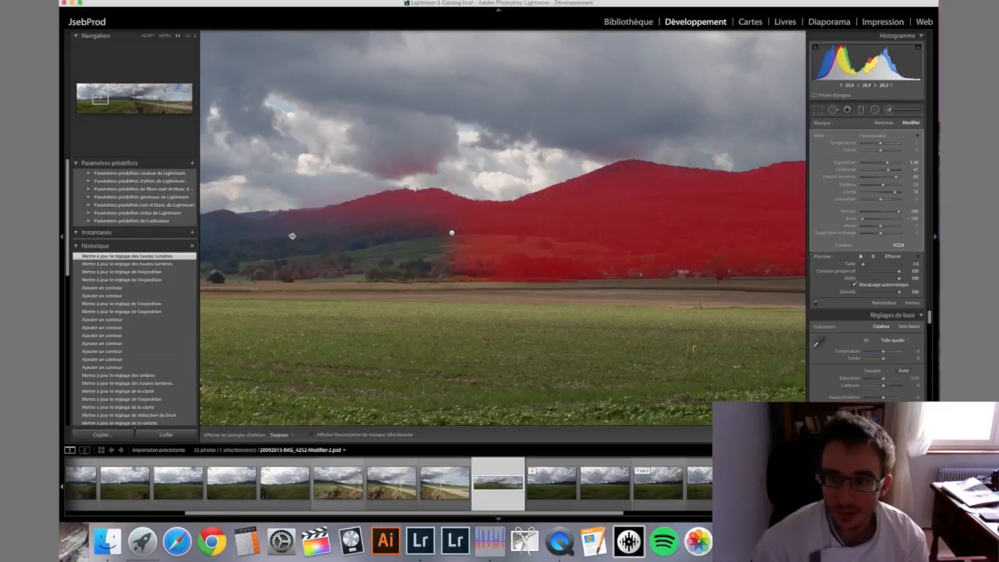
key(o)
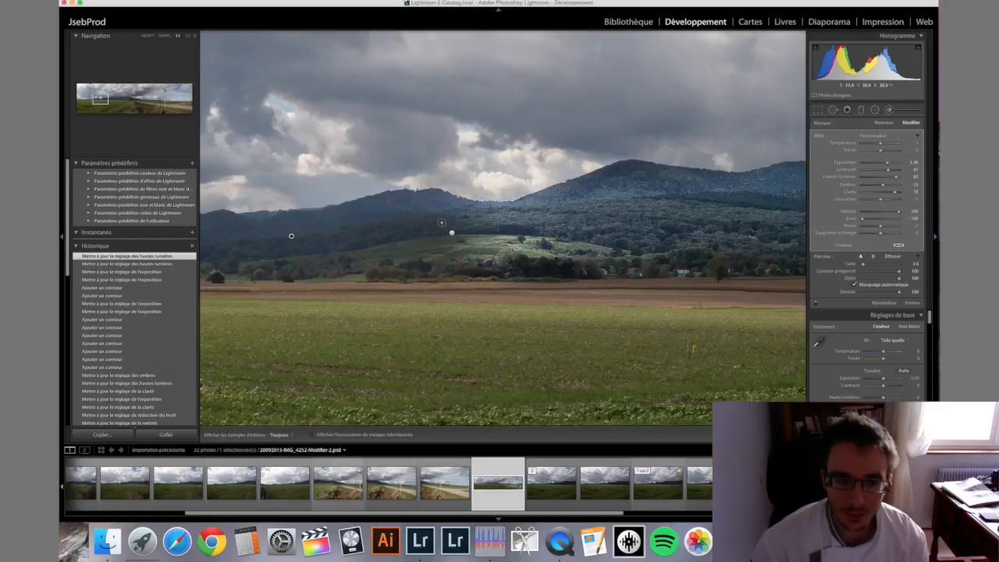
Step: Try erasing the mountain mask along the saddle between the two hills, and undo the stroke
key(alt)
key(h)
mouse_move(441, 202)
mouse_down()
mouse_move(506, 217)
mouse_move(590, 206)
mouse_move(527, 225)
mouse_up()
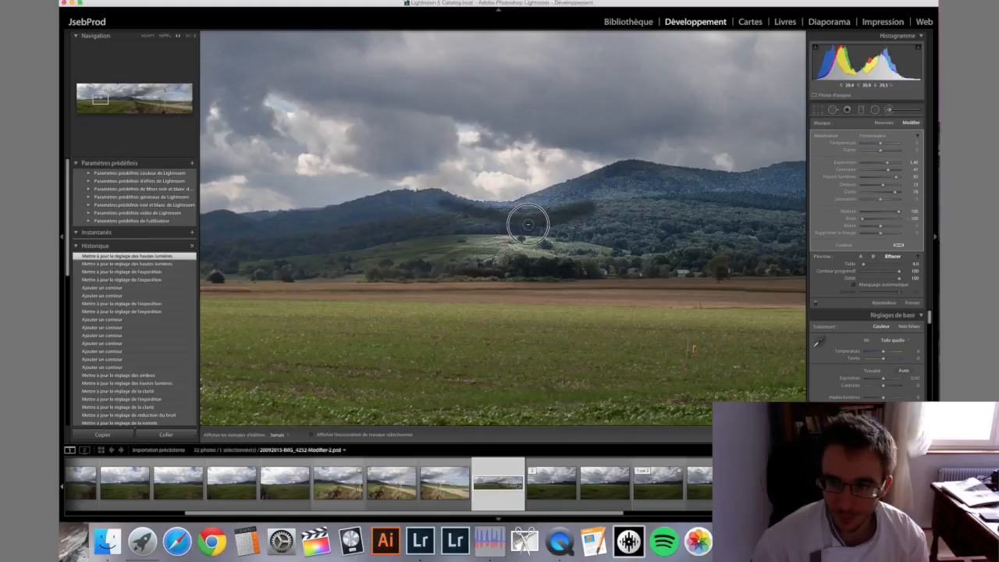
key(h)
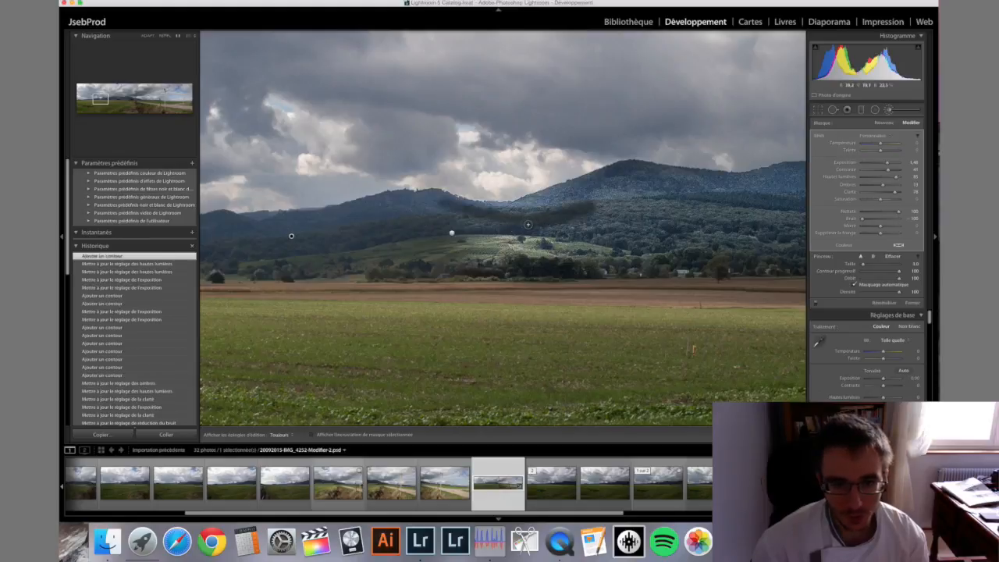
key(super+z)
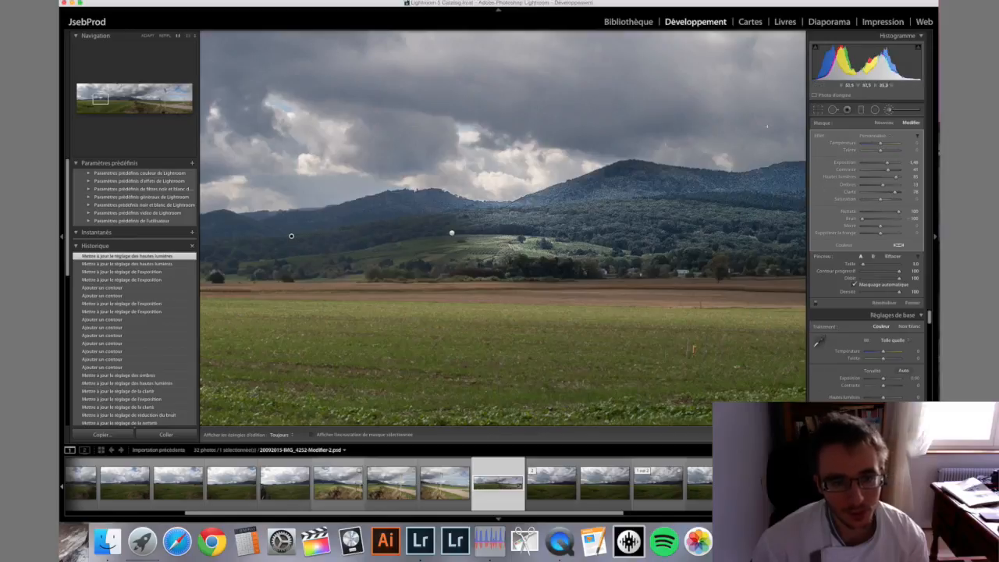
Step: Create another brush mask and, with its overlay shown, paint it over the saddle and the adjoining slope down to the field edge
click(883, 122)
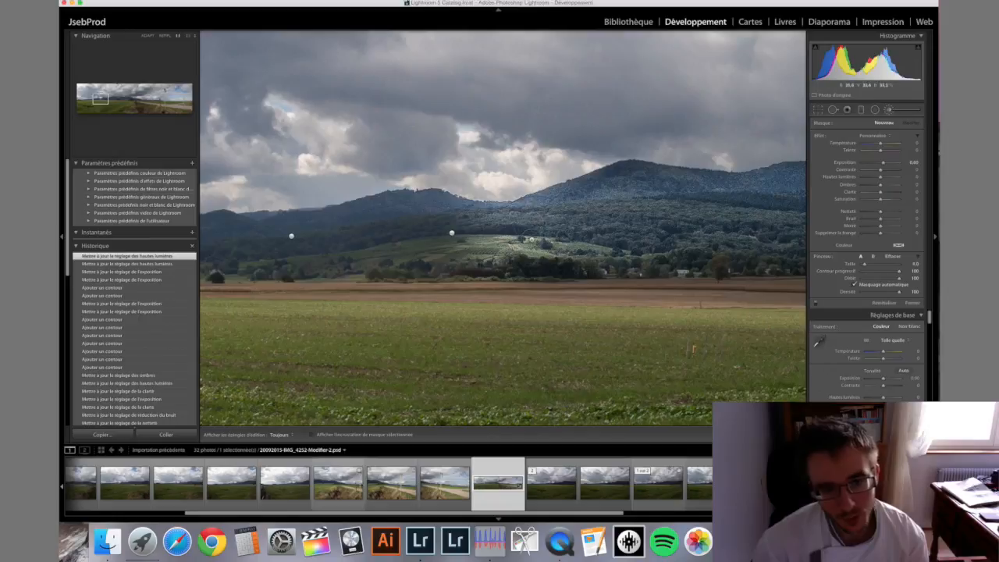
click(468, 230)
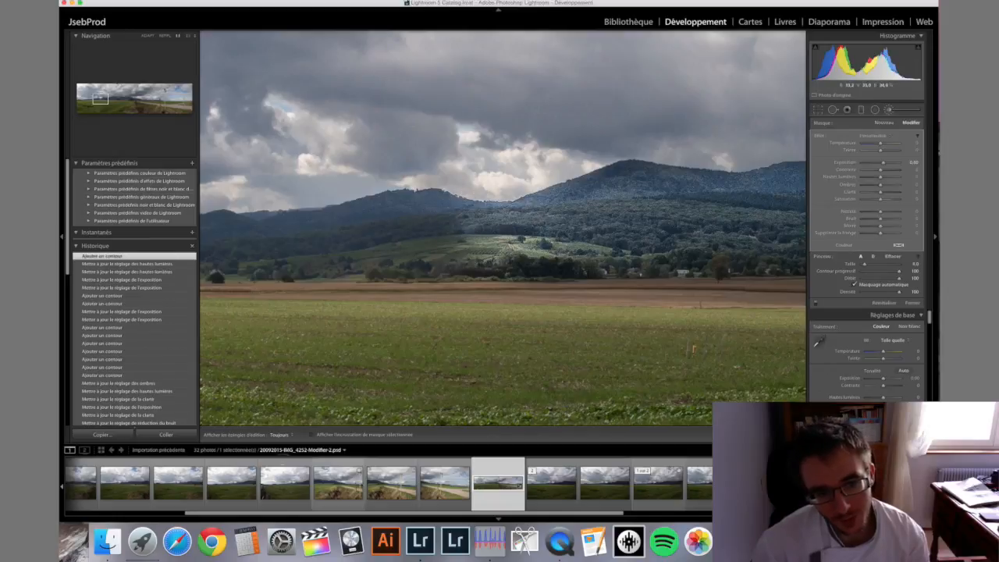
click(311, 436)
key(h)
mouse_move(467, 225)
mouse_down()
mouse_move(471, 252)
mouse_move(513, 256)
mouse_move(497, 262)
mouse_move(623, 259)
mouse_move(536, 263)
mouse_move(575, 251)
mouse_move(584, 226)
mouse_up()
mouse_move(622, 191)
mouse_down()
mouse_move(604, 244)
mouse_move(617, 192)
mouse_move(470, 219)
mouse_move(450, 213)
mouse_move(566, 217)
mouse_move(621, 178)
mouse_move(526, 210)
mouse_move(578, 218)
mouse_move(625, 268)
mouse_move(660, 263)
mouse_up()
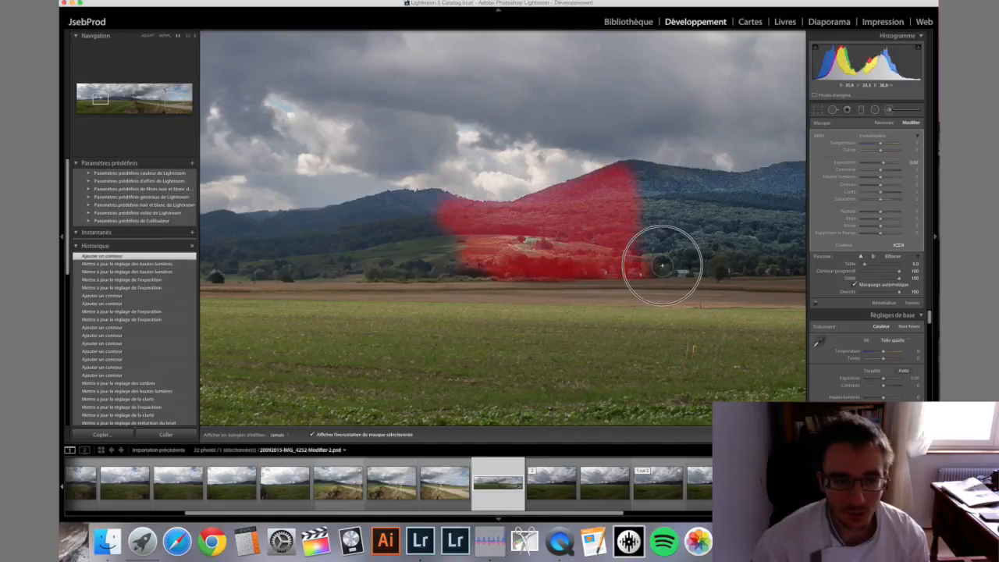
Step: Enlarge the brush and extend the mask over the left hilltop, the right slope and the lower hillside above the field
scroll(444, 212, up, 2)
drag(443, 212, 446, 222)
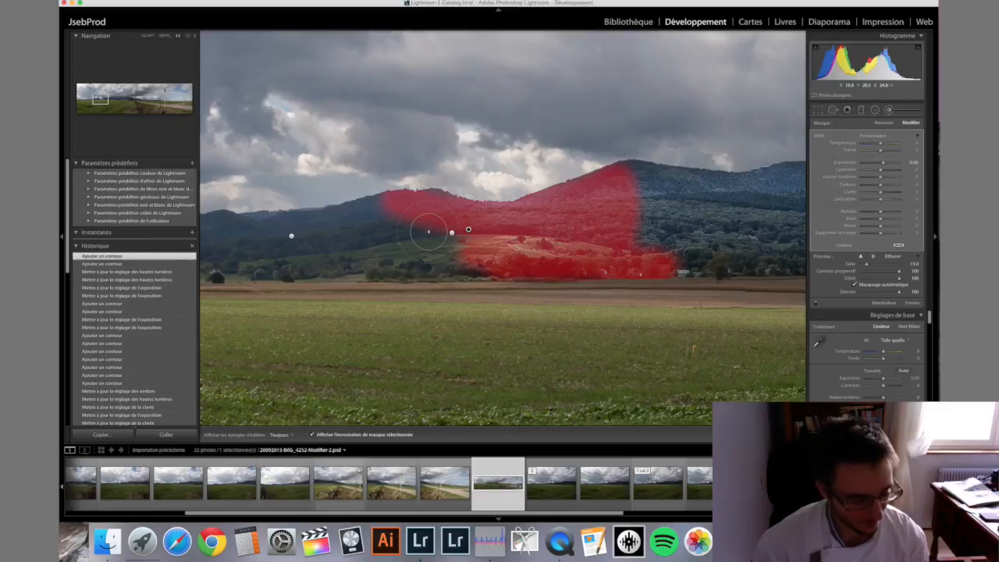
key(h)
drag(634, 201, 664, 229)
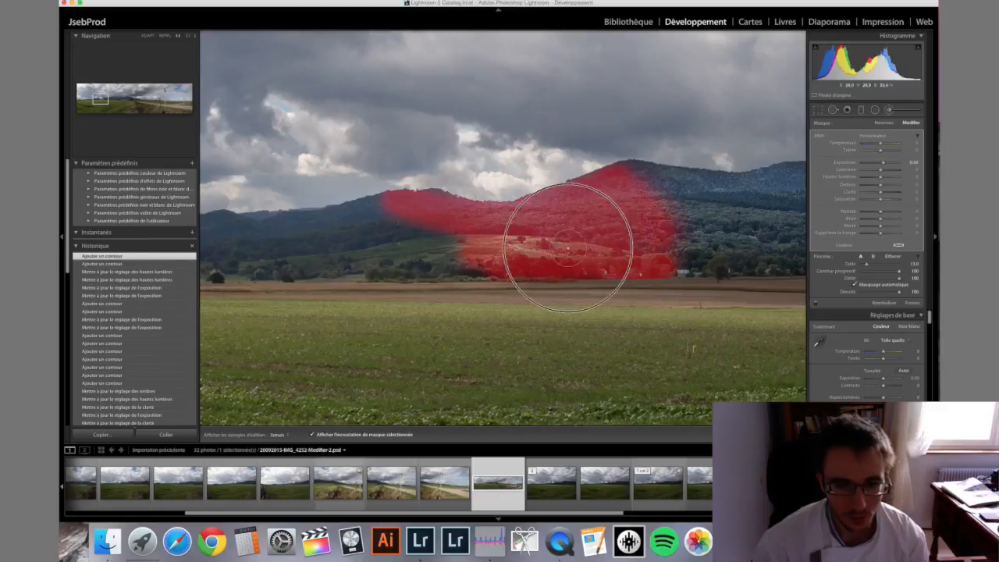
drag(457, 230, 405, 246)
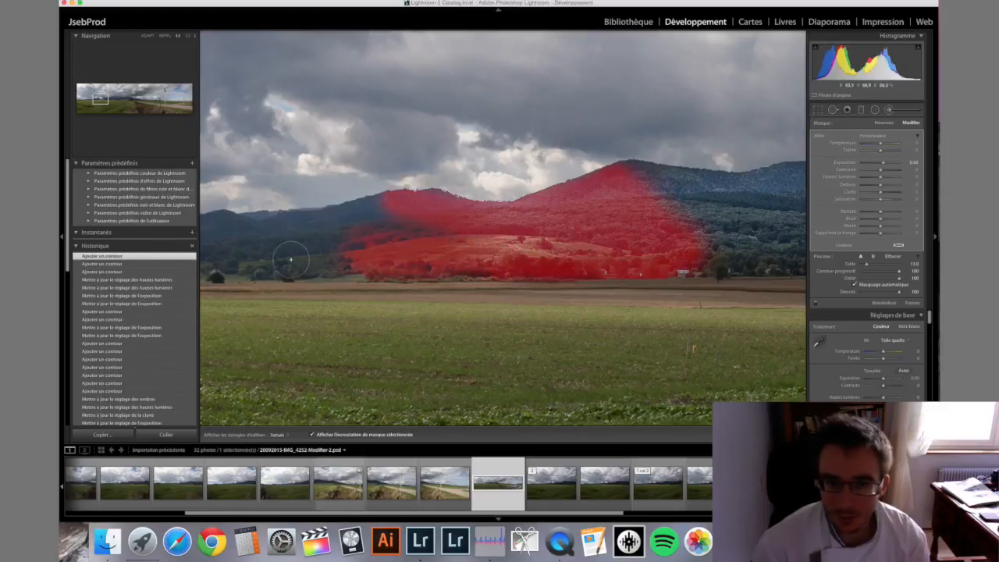
Step: Extend the brush mask over the left hills, from the hilltop down to the field edge
drag(486, 239, 347, 254)
mouse_move(413, 251)
mouse_down()
mouse_move(335, 234)
mouse_move(233, 247)
mouse_up()
key(h)
drag(419, 234, 252, 263)
drag(425, 256, 238, 270)
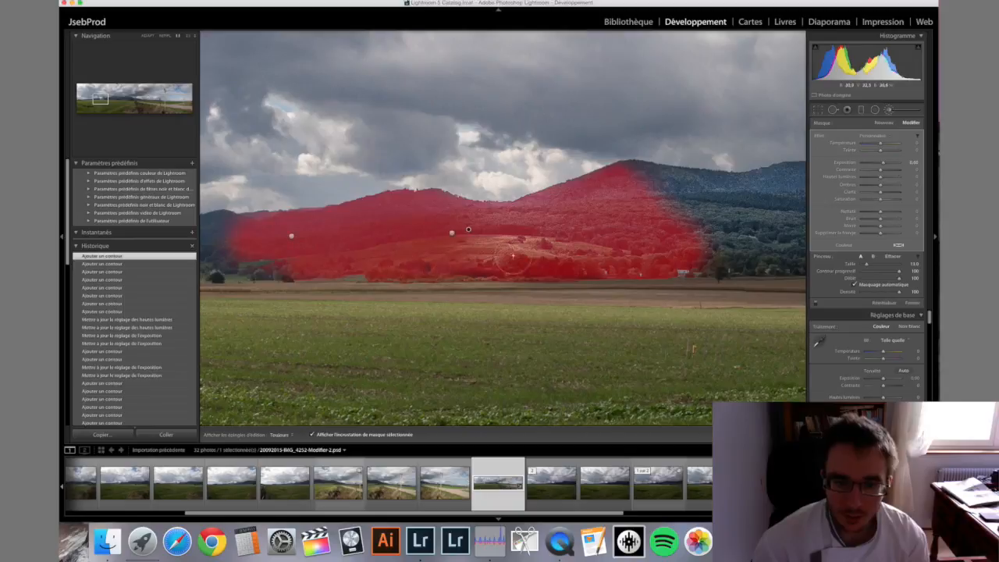
Step: Extend the brush mask along the lower right slope of the mountain and fill in the ridge of the left hill
key(h)
drag(652, 202, 718, 266)
drag(513, 211, 352, 223)
key(h)
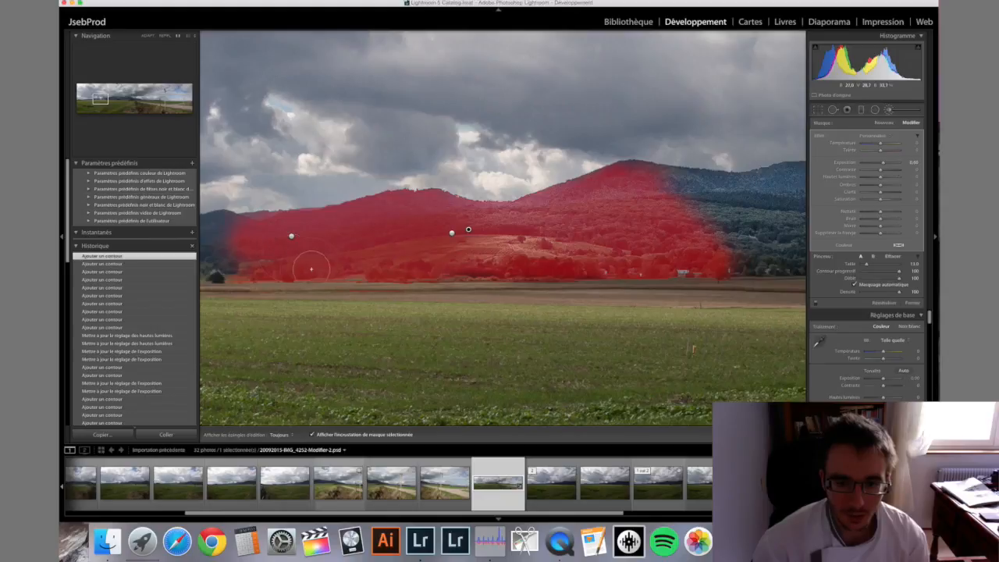
Step: Hide the mask overlay, lower the mask's contrast slightly and set its exposure to -0.30
click(311, 435)
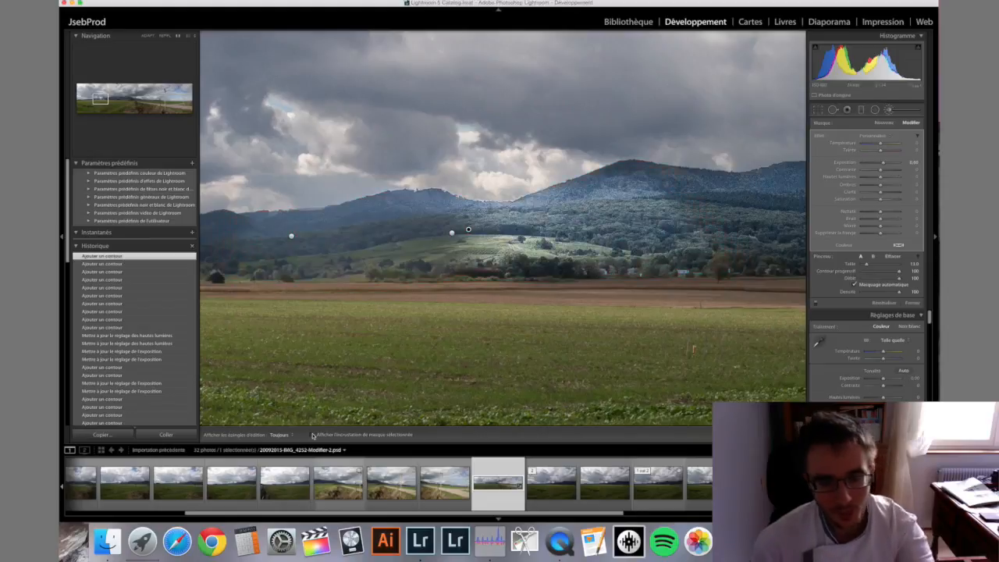
drag(910, 169, 905, 168)
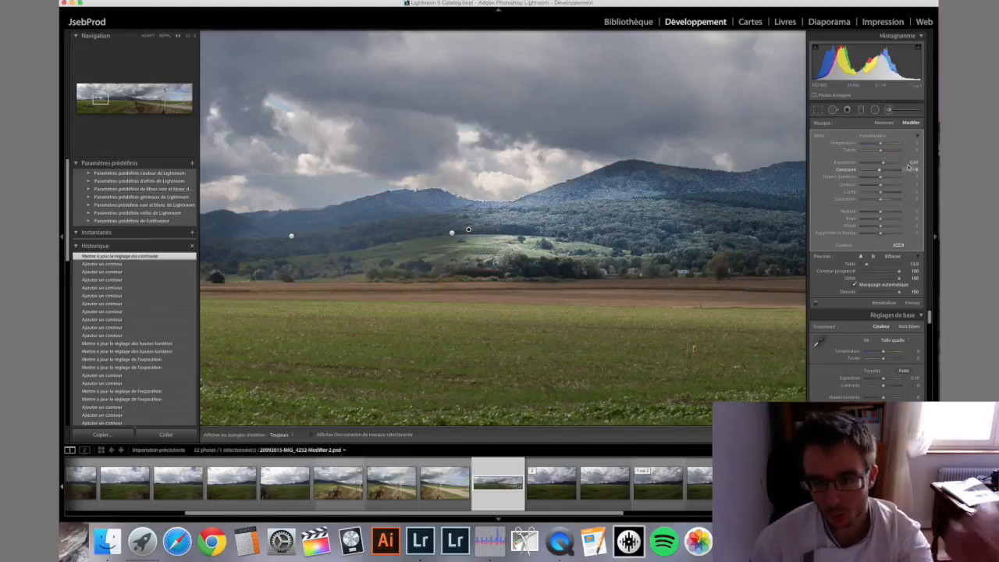
drag(879, 162, 911, 163)
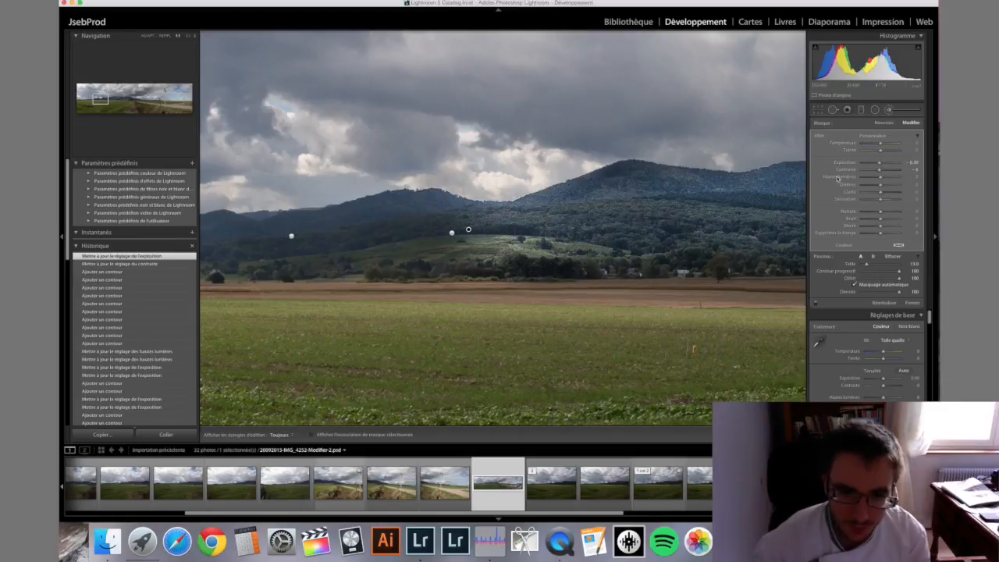
Step: Paint another brush mask on the mountain slope beside the saddle and adjust its exposure and shadows
click(887, 123)
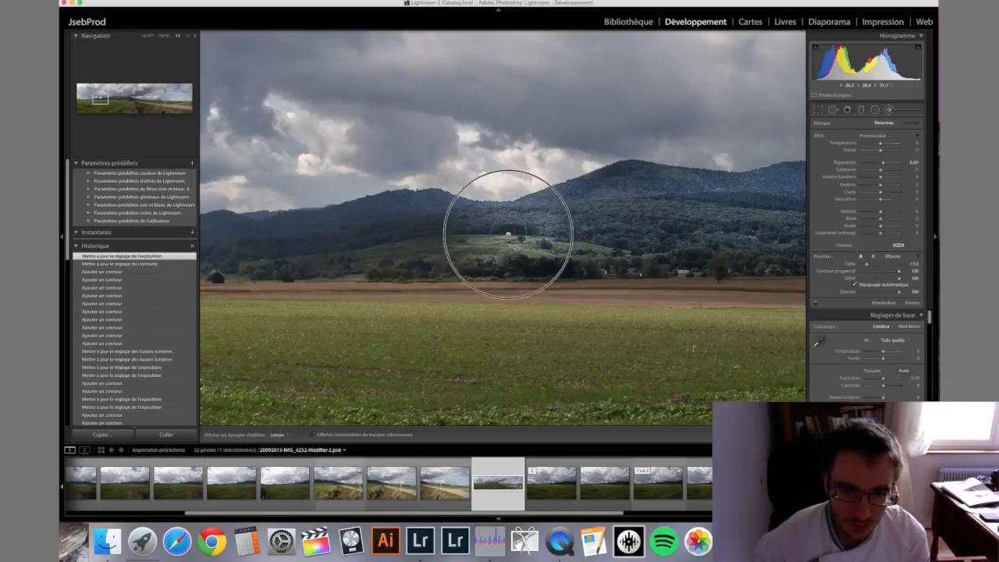
mouse_move(503, 244)
mouse_down()
mouse_move(572, 236)
mouse_move(552, 222)
mouse_move(466, 216)
mouse_up()
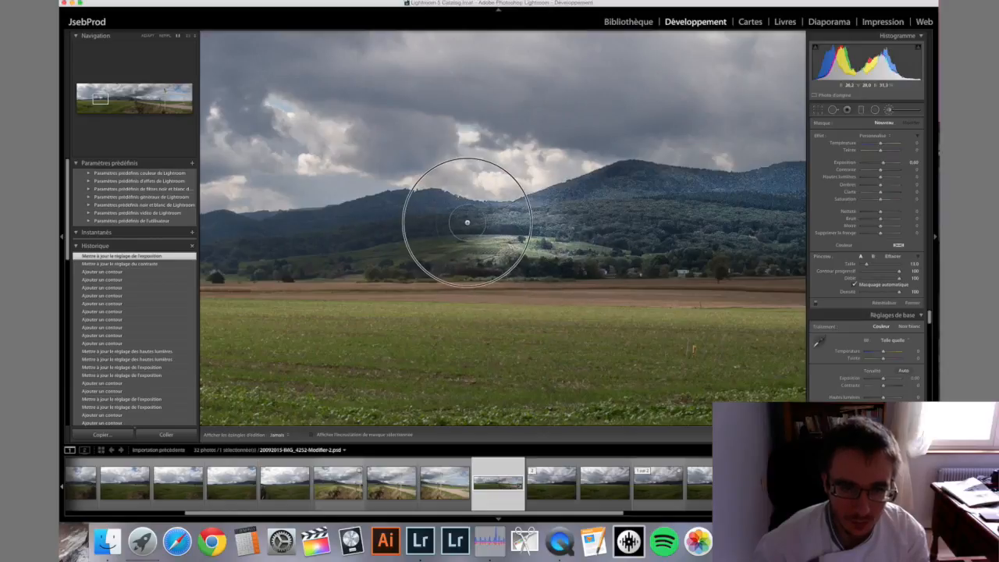
drag(881, 161, 873, 186)
key(k)
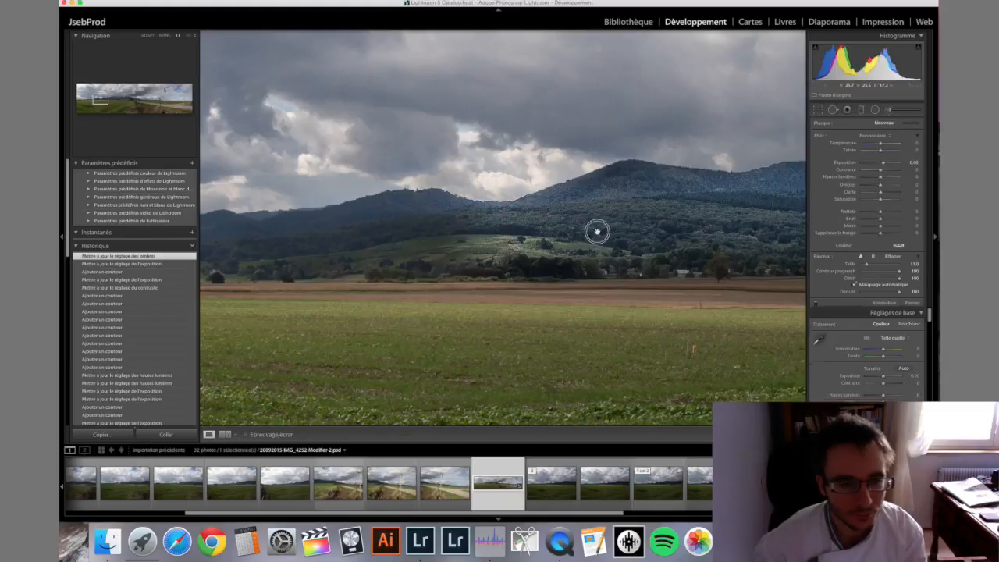
Step: Check the transition in the full panorama, reselect the mountain slope mask, lower its shadows further and set its highlights to -100
click(597, 232)
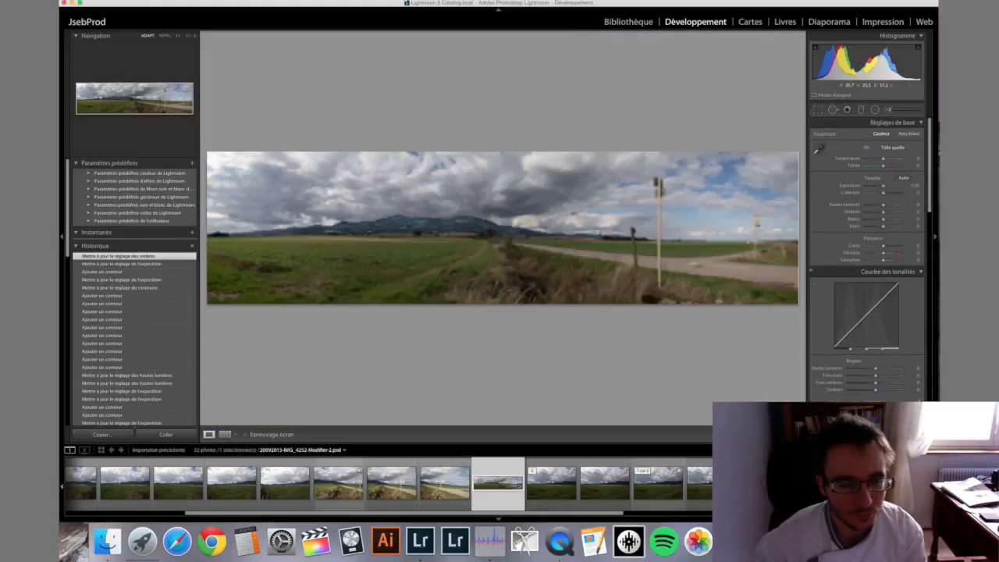
click(319, 236)
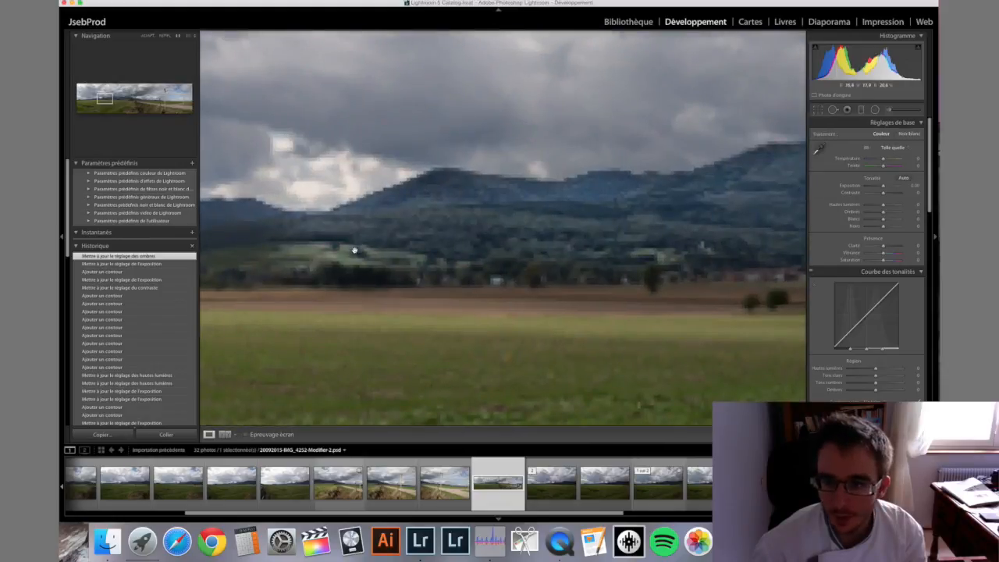
drag(353, 250, 430, 249)
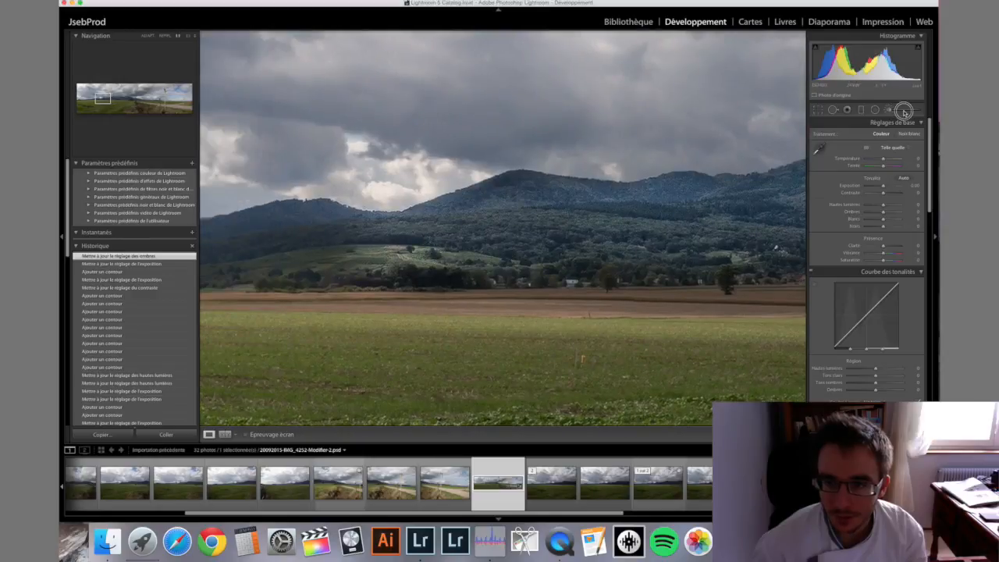
key(k)
click(356, 238)
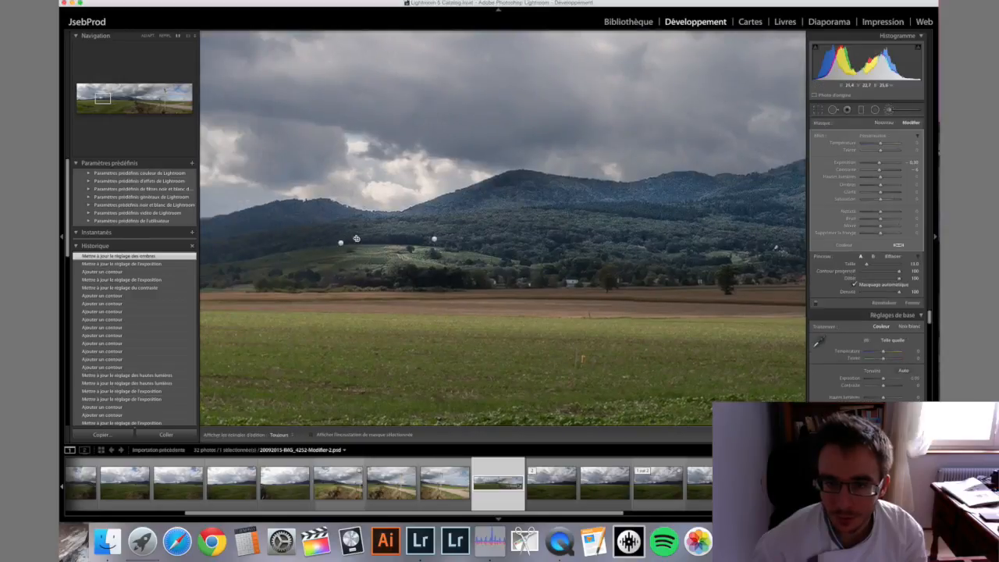
mouse_move(356, 238)
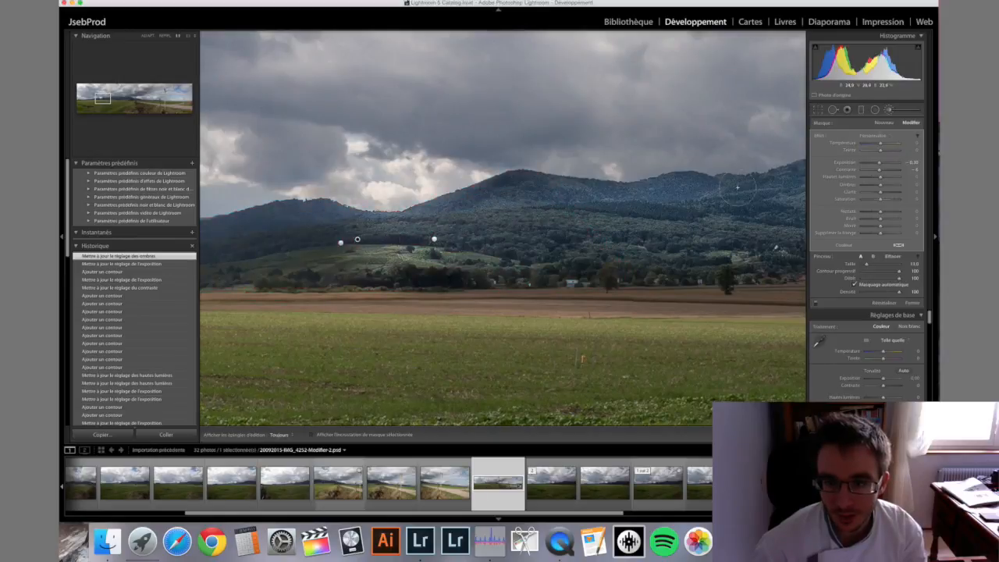
drag(880, 184, 870, 185)
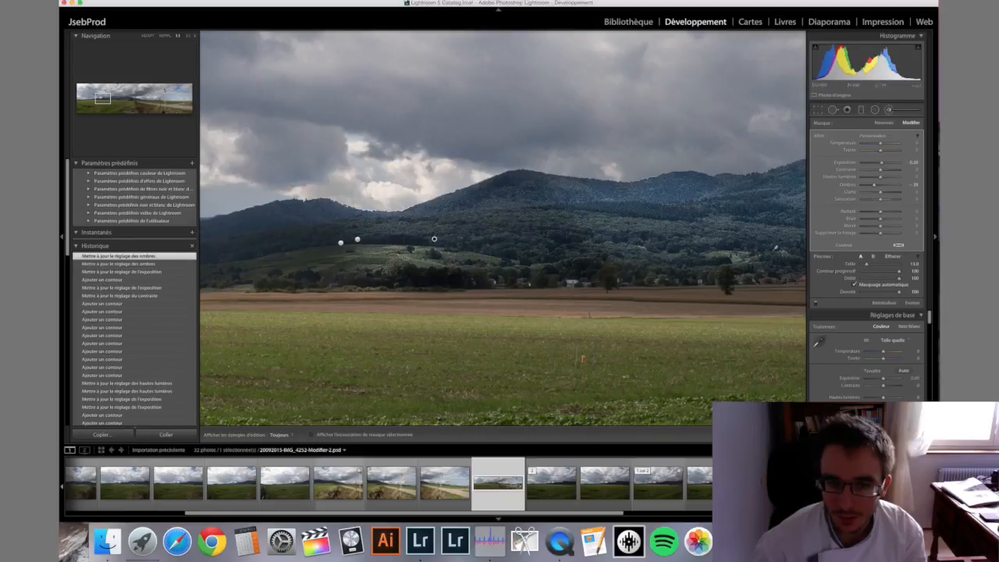
drag(881, 179, 846, 178)
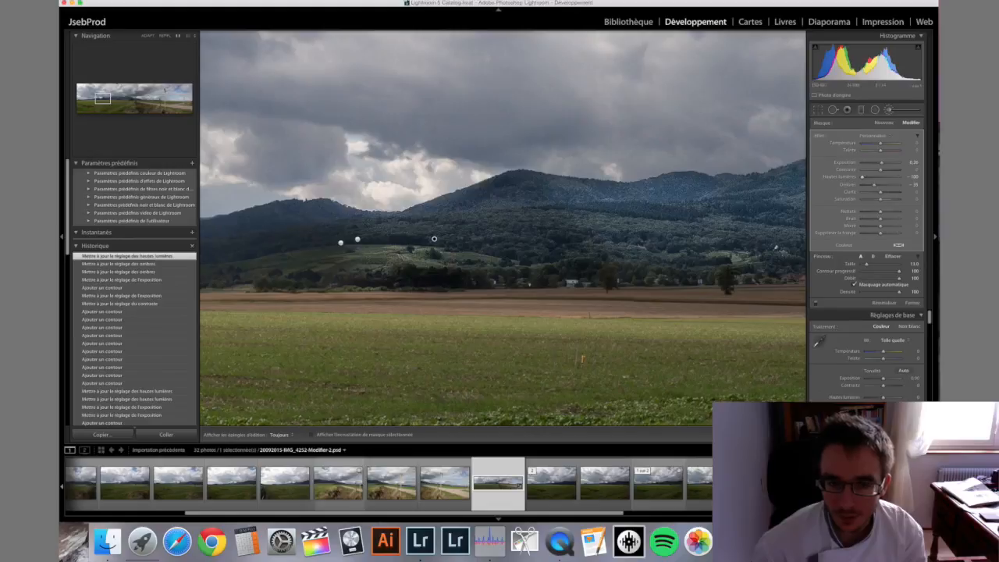
Step: Examine the hill transition with the brush closed, and revert the history to the exposure change made before the last mask was painted
key(k)
key(z)
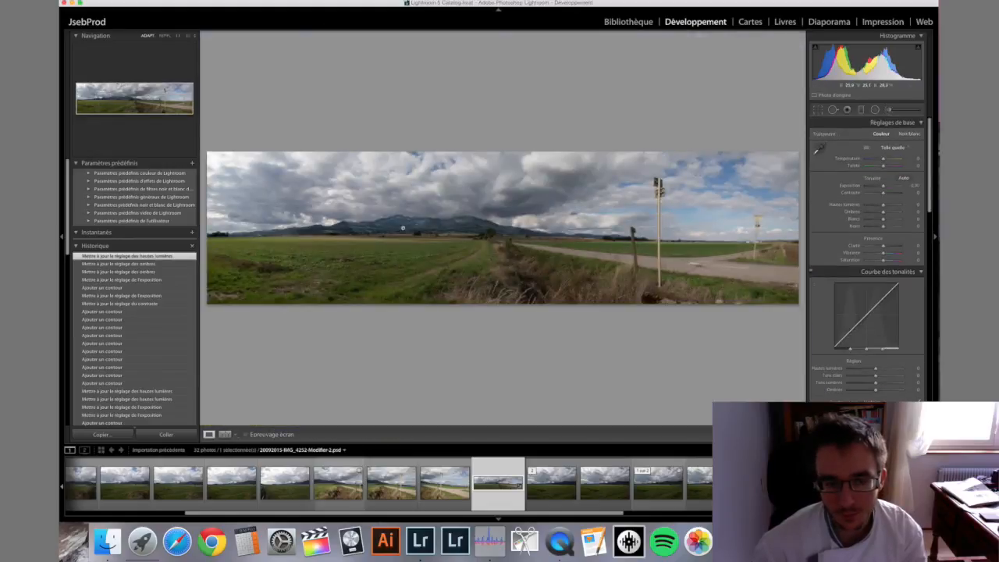
click(349, 228)
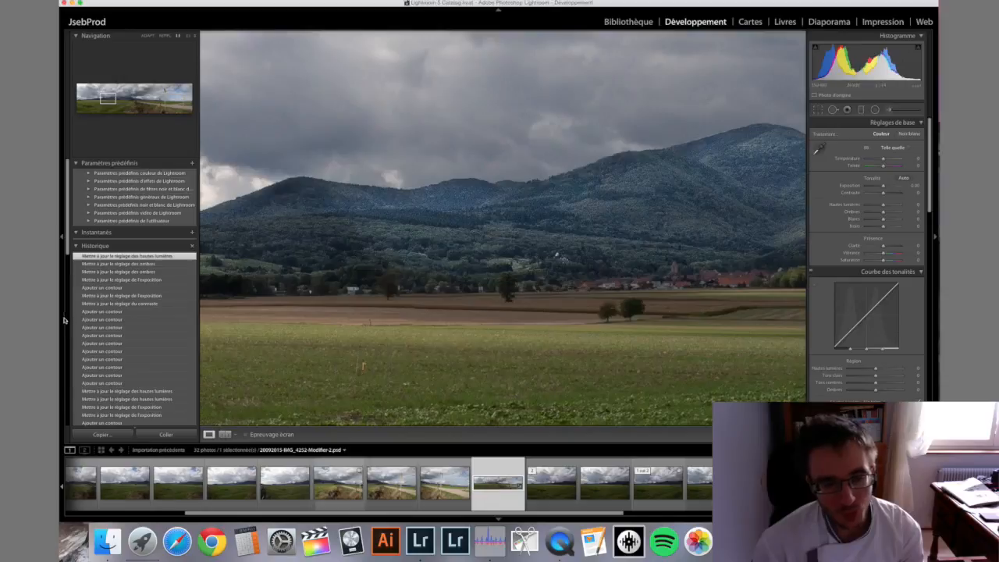
drag(359, 259, 578, 263)
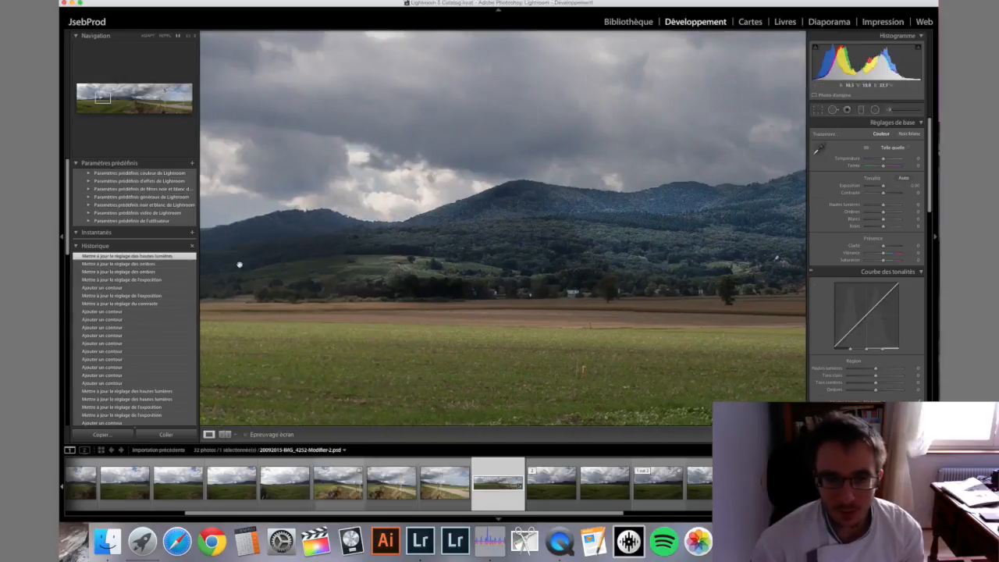
click(134, 303)
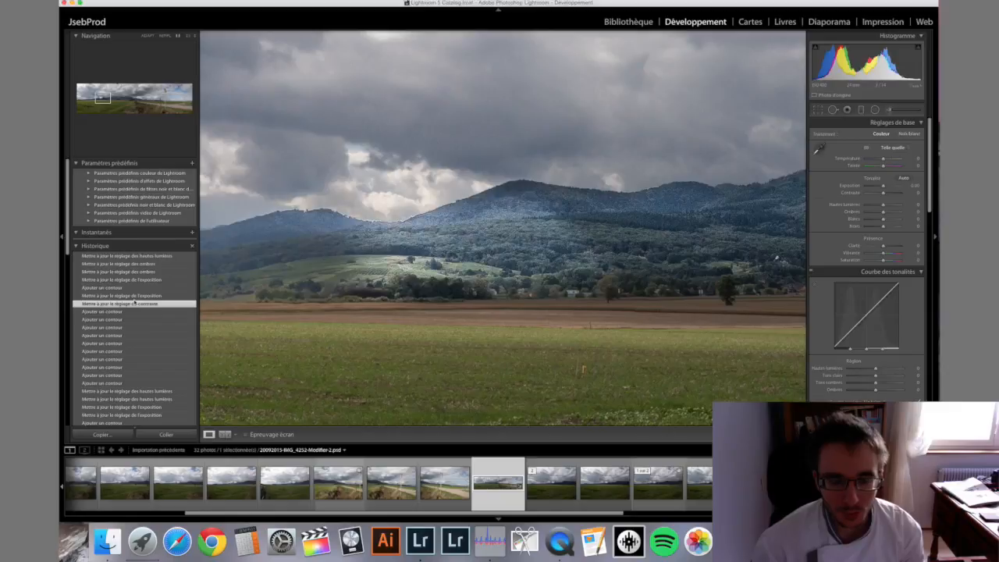
click(136, 296)
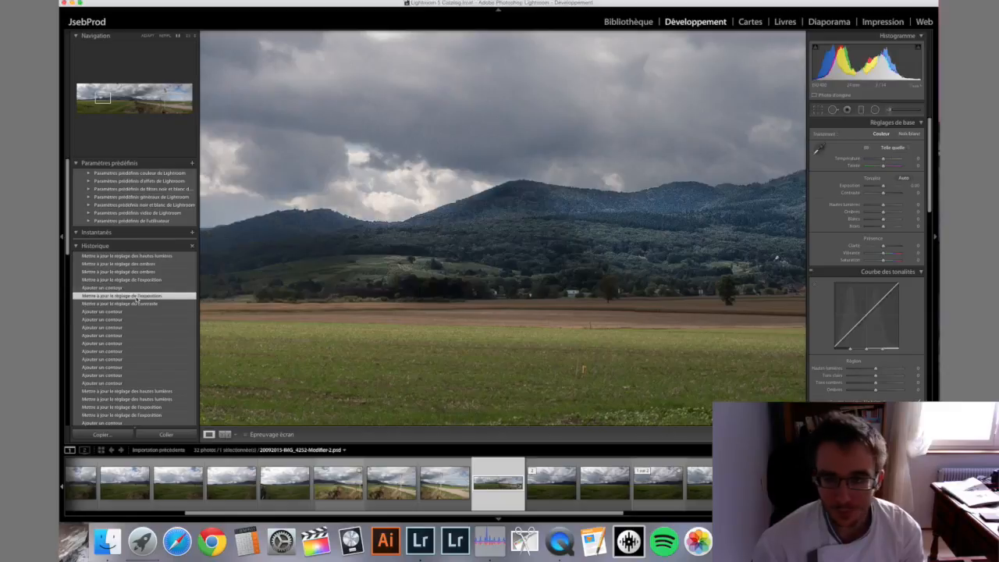
Step: Add a graduated filter running down the full height of the panorama and set its exposure to -0.35
click(319, 227)
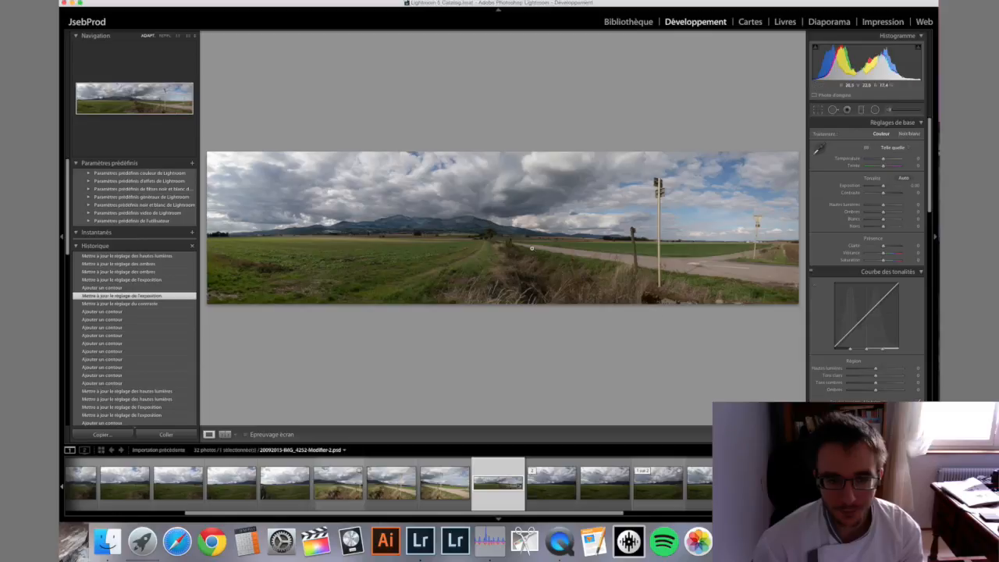
click(861, 110)
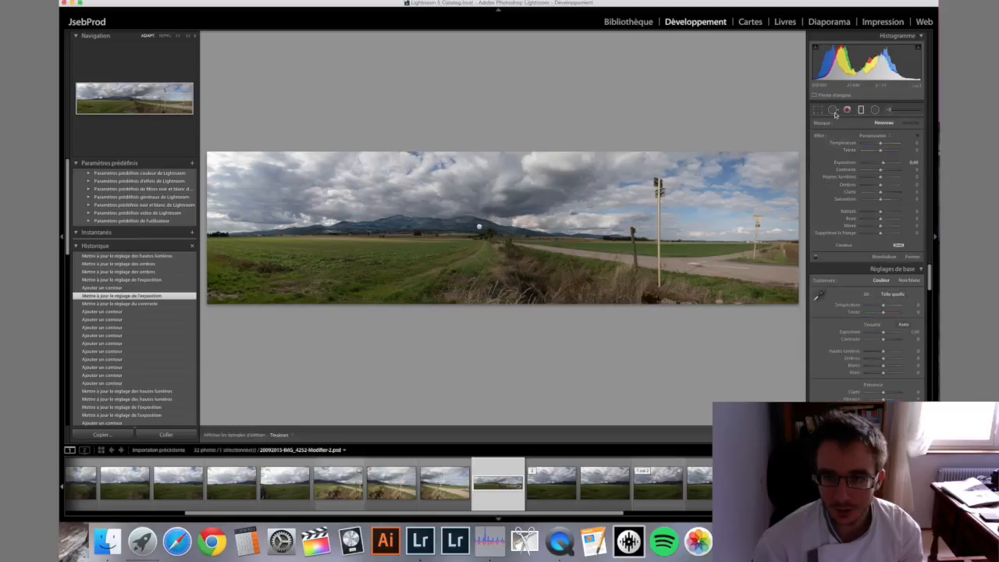
drag(498, 161, 496, 335)
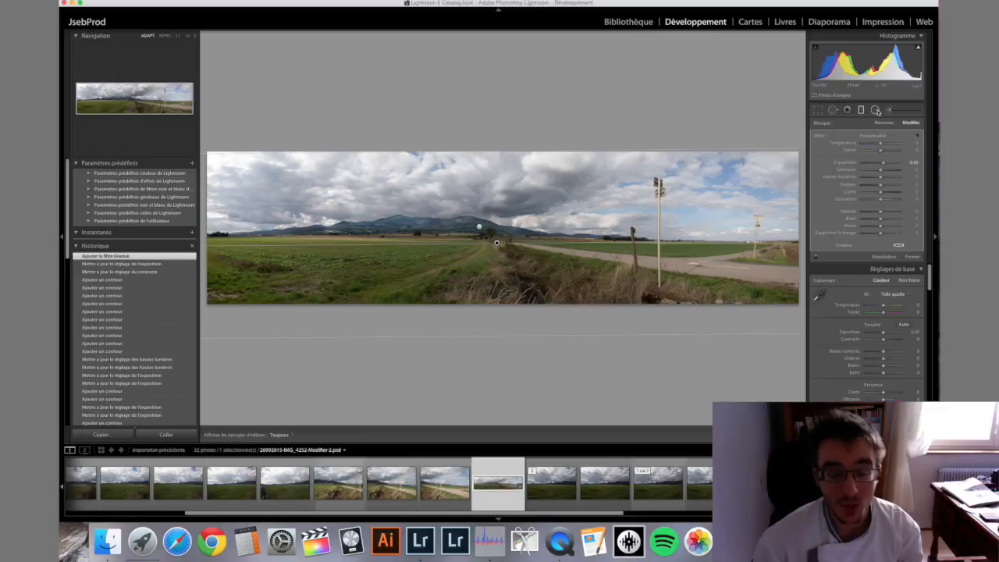
drag(882, 163, 876, 163)
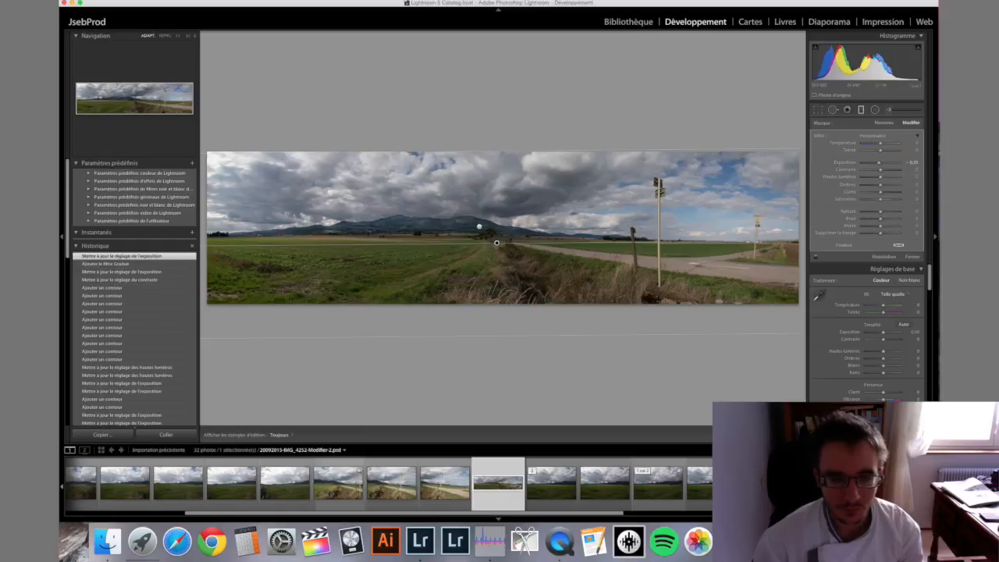
click(903, 256)
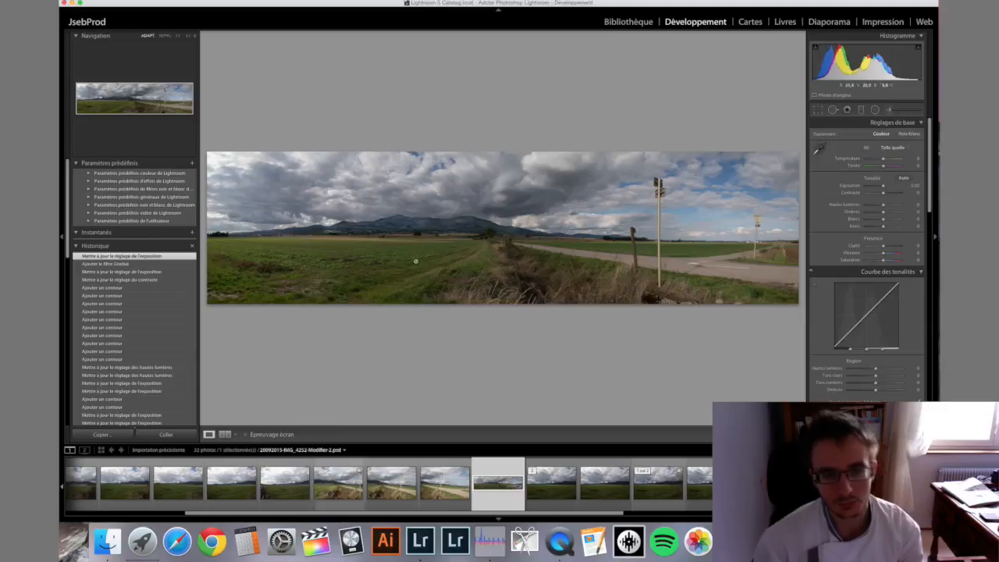
Step: Create a new brush mask with its overlay shown and paint it over the green field left of the dry grass
click(907, 111)
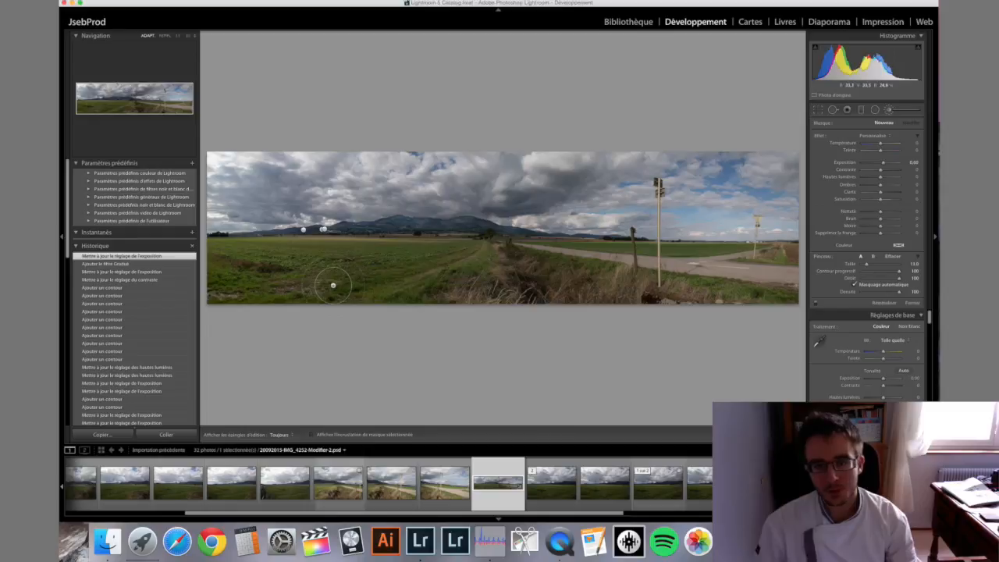
click(311, 434)
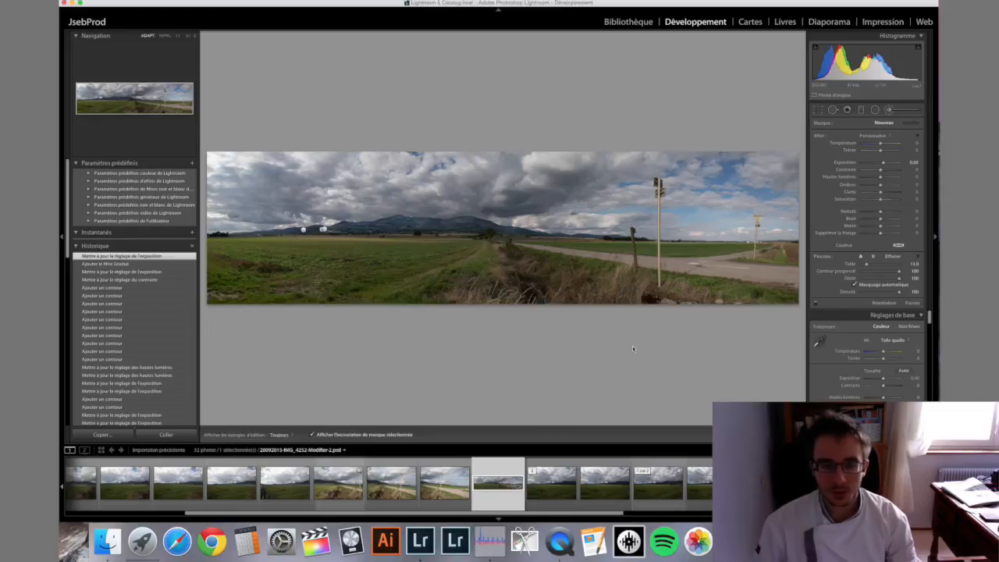
scroll(345, 285, up, 1)
key(h)
scroll(250, 289, up, 3)
mouse_move(281, 289)
mouse_down()
mouse_move(469, 289)
mouse_move(467, 262)
mouse_move(378, 256)
mouse_move(235, 261)
mouse_move(217, 278)
mouse_move(217, 299)
mouse_move(221, 311)
mouse_move(358, 306)
mouse_move(286, 294)
mouse_move(287, 283)
mouse_move(324, 284)
mouse_move(238, 256)
mouse_move(472, 250)
mouse_up()
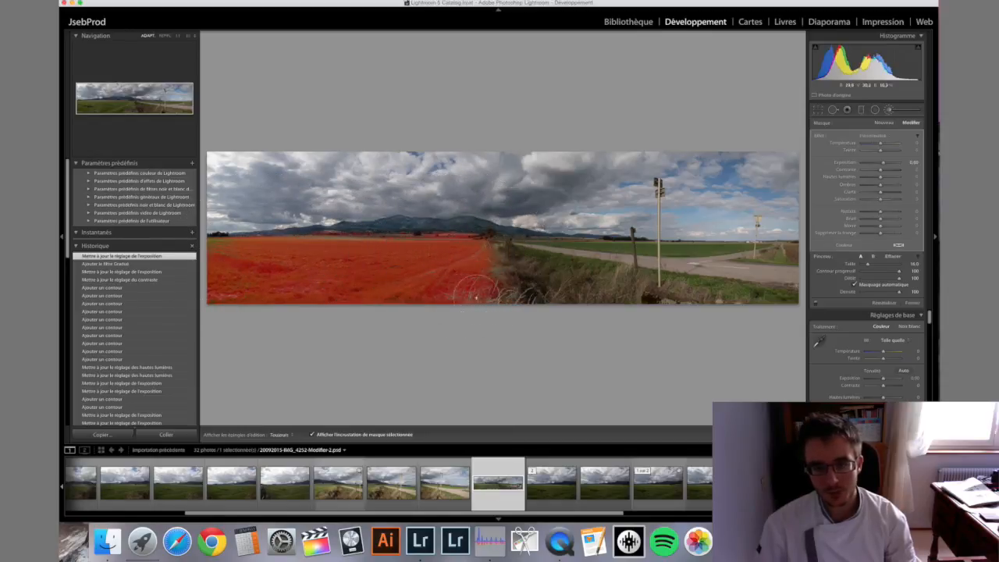
key(h)
scroll(585, 265, down, 5)
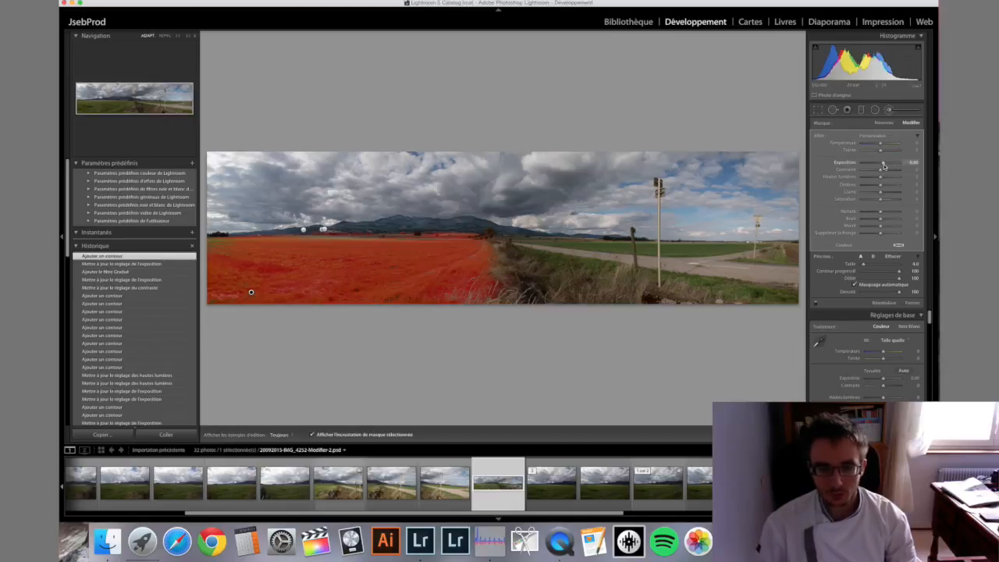
Step: Hide the mask overlay and set the field mask's exposure to 0
click(311, 435)
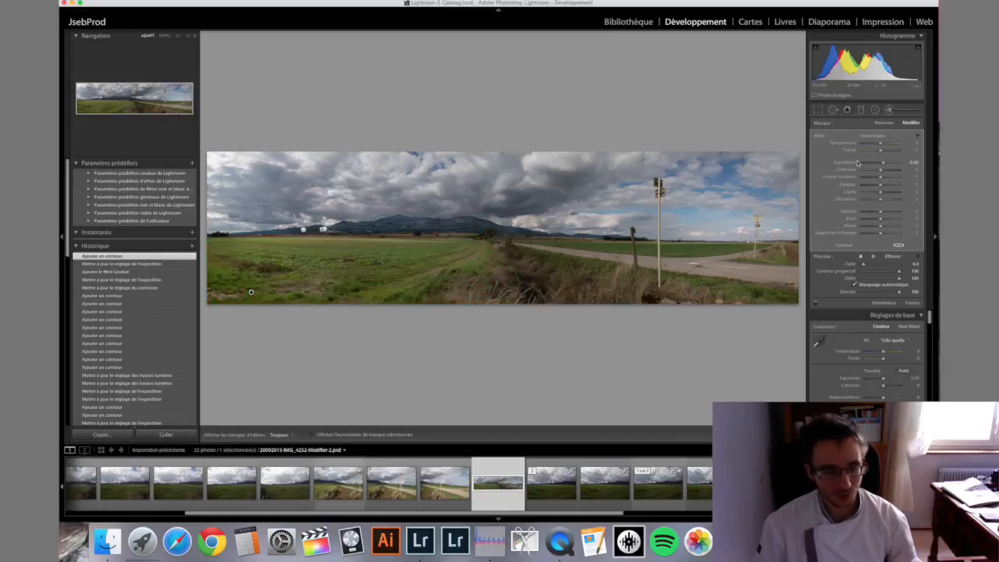
drag(899, 162, 880, 161)
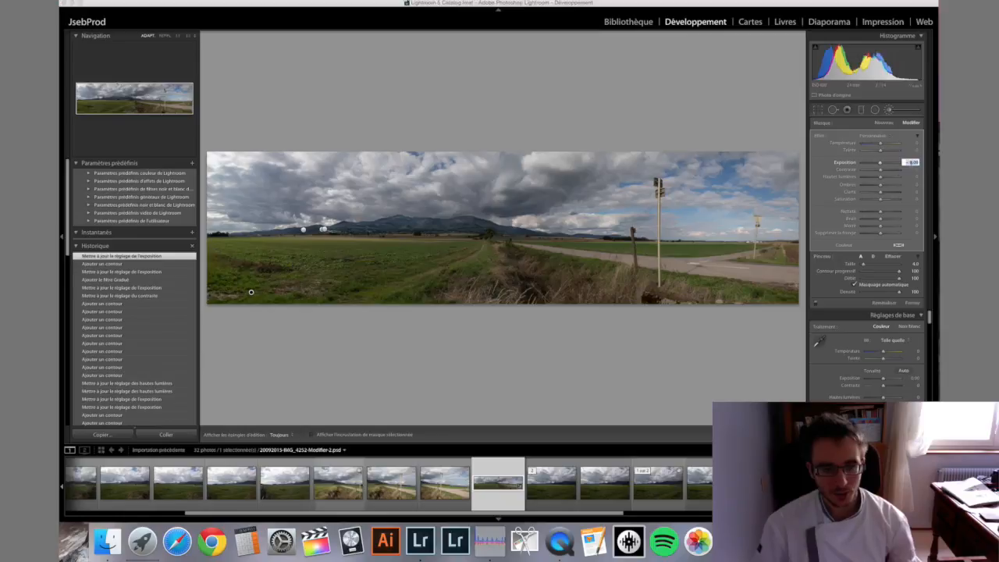
key(Return)
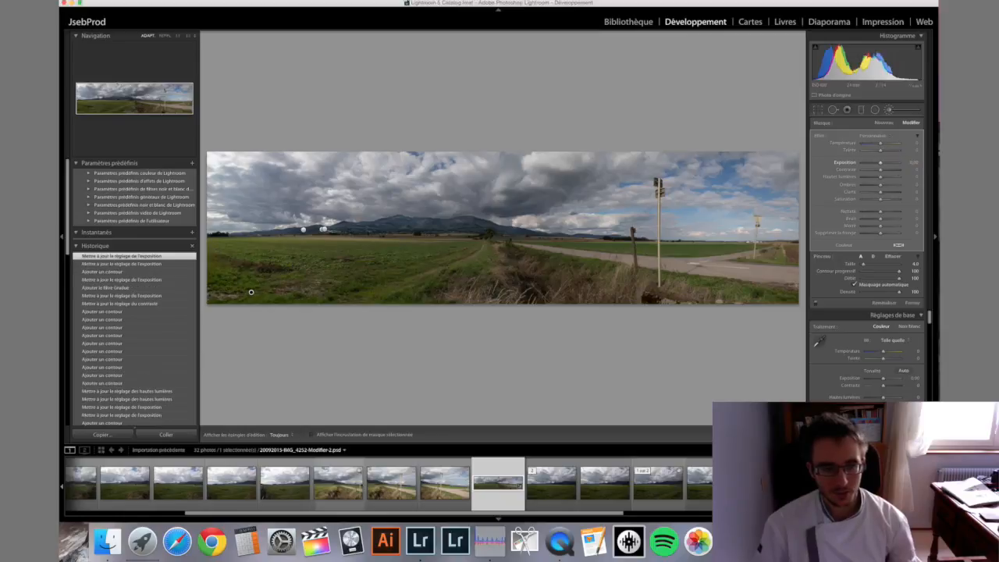
Step: Set the field mask's shadows to 20, contrast to 22 and sharpness to 100, raise its saturation, and close the brush
mouse_move(881, 186)
mouse_down()
mouse_move(885, 201)
mouse_move(885, 169)
mouse_up()
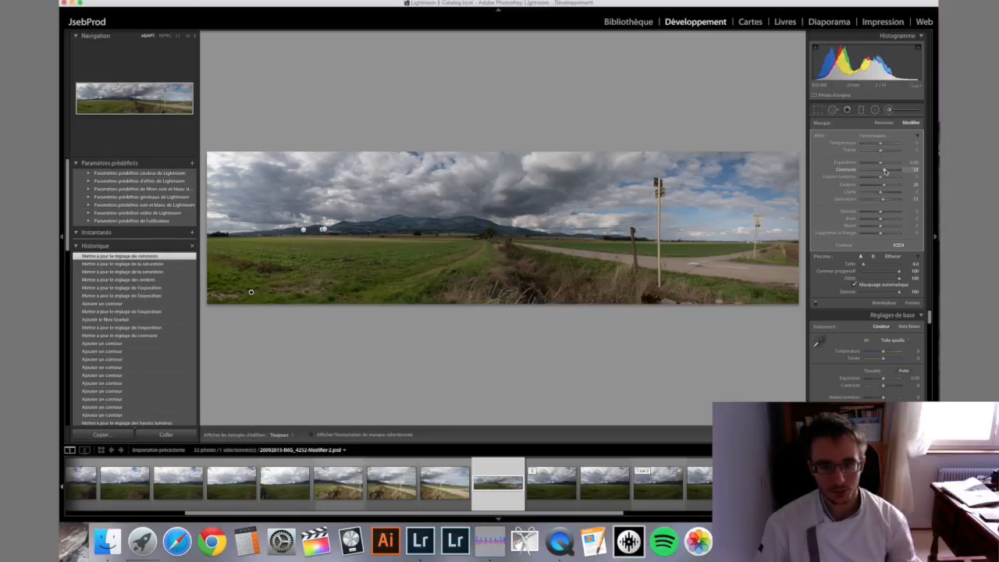
drag(881, 211, 927, 220)
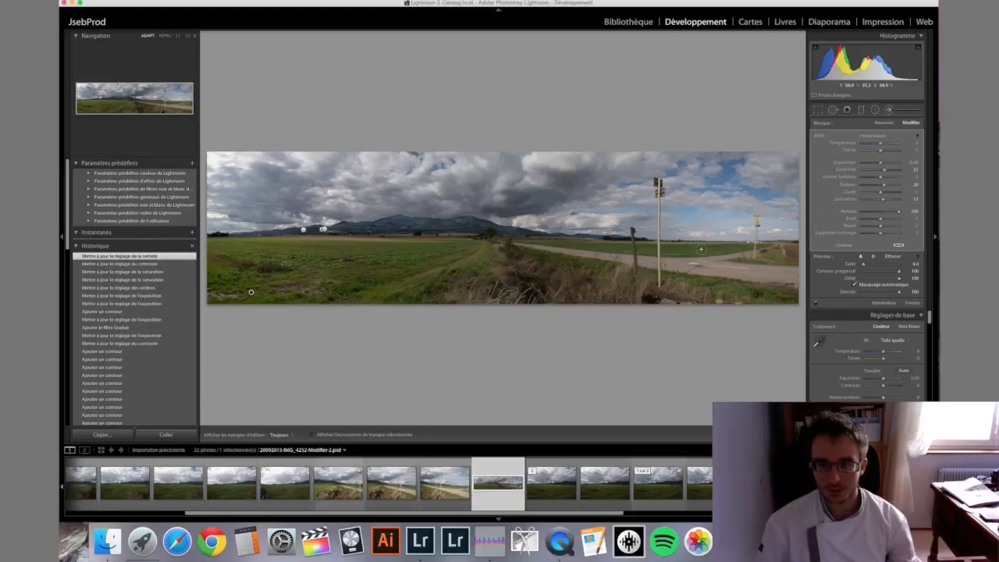
click(888, 109)
scroll(884, 269, down, 4)
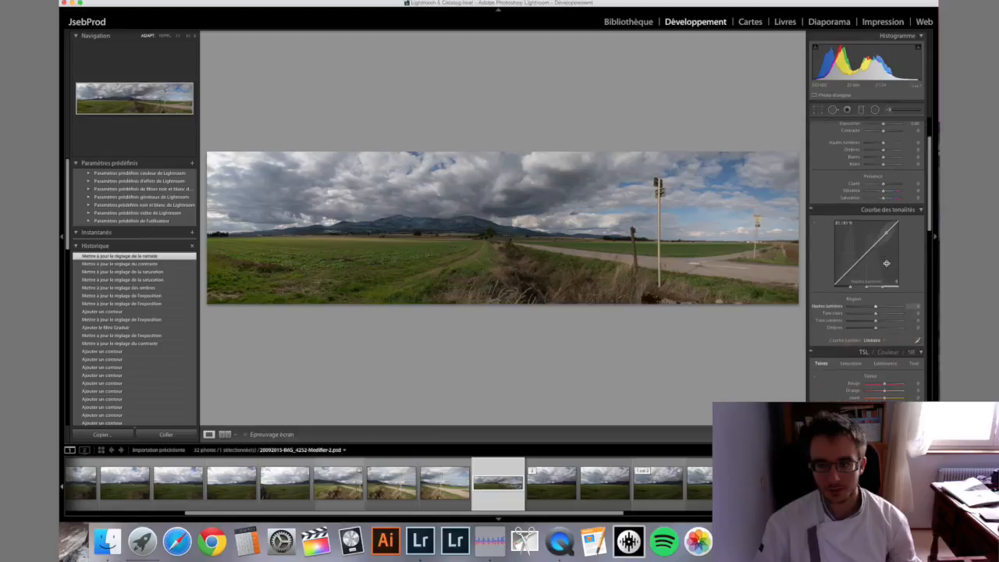
Step: Display the HSL saturation sliders and activate the on-image targeted saturation adjustment
click(888, 287)
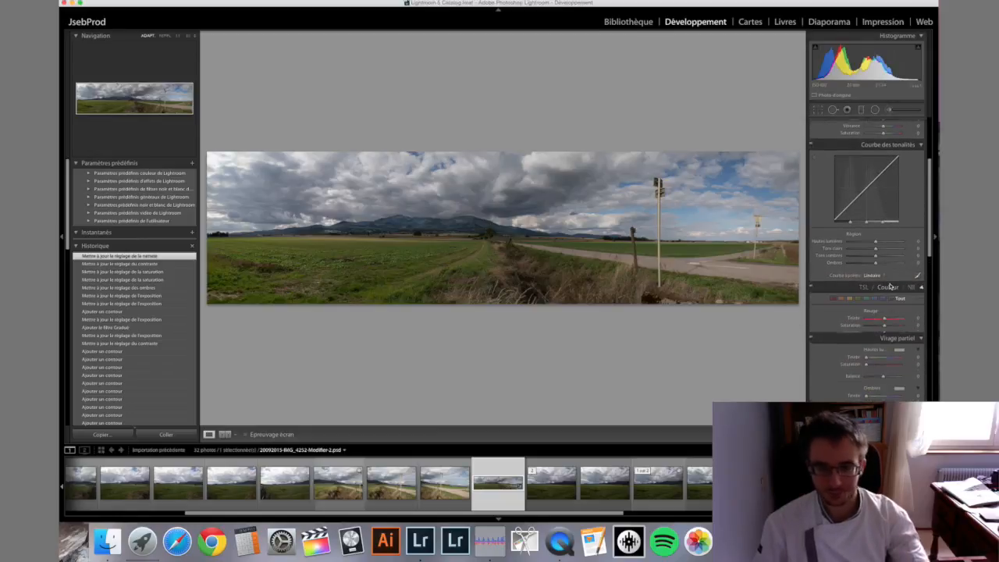
scroll(843, 195, down, 3)
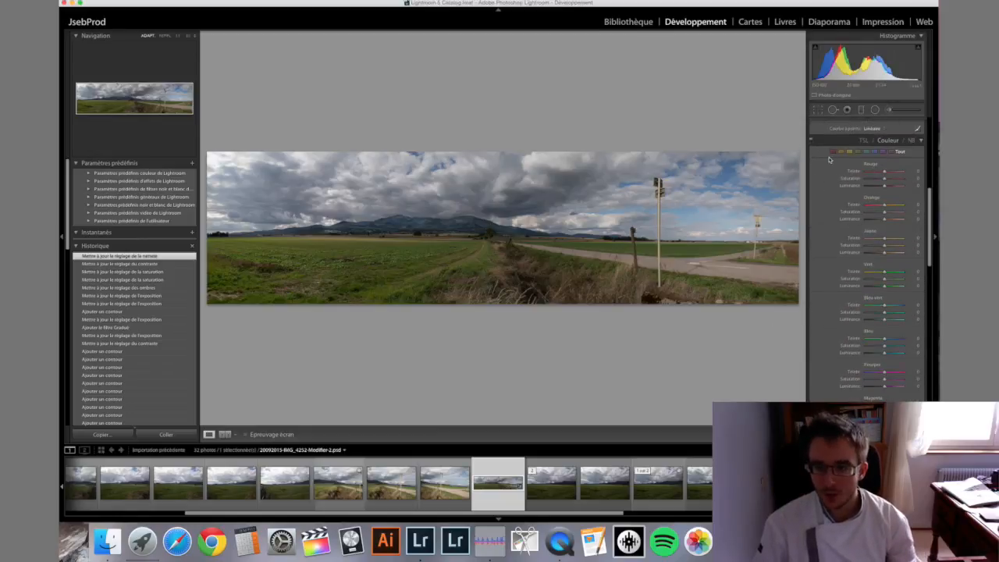
click(863, 140)
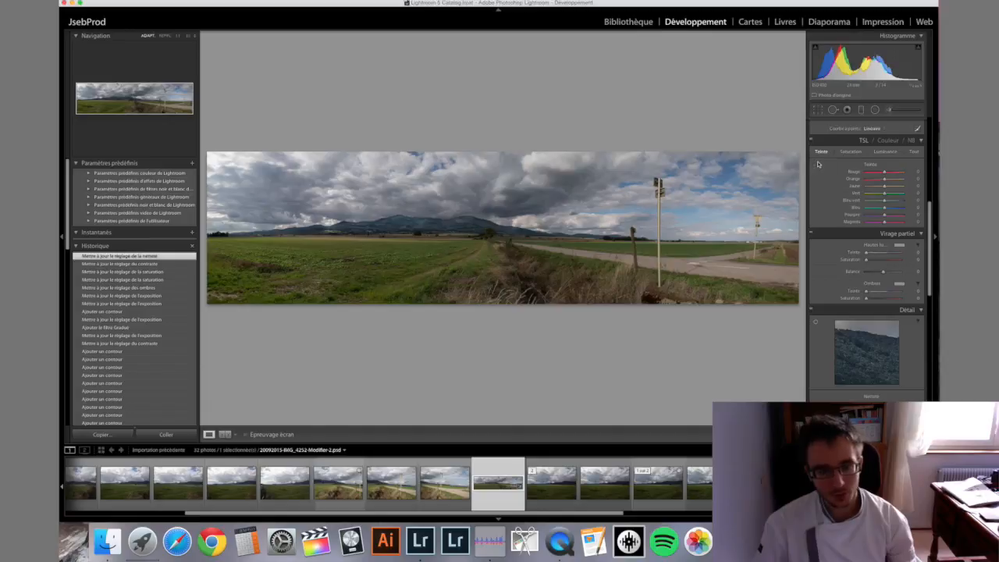
click(886, 141)
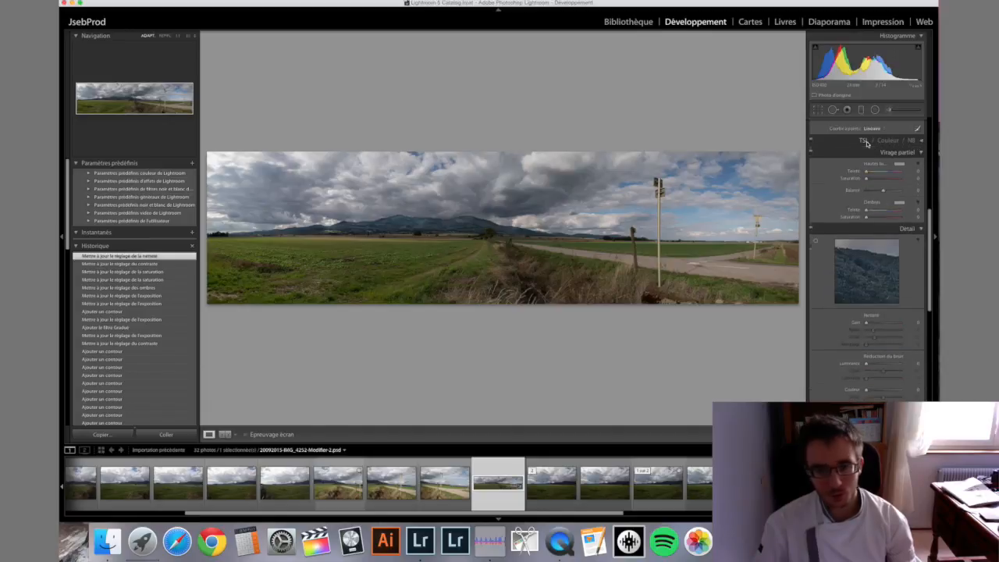
click(863, 140)
click(851, 151)
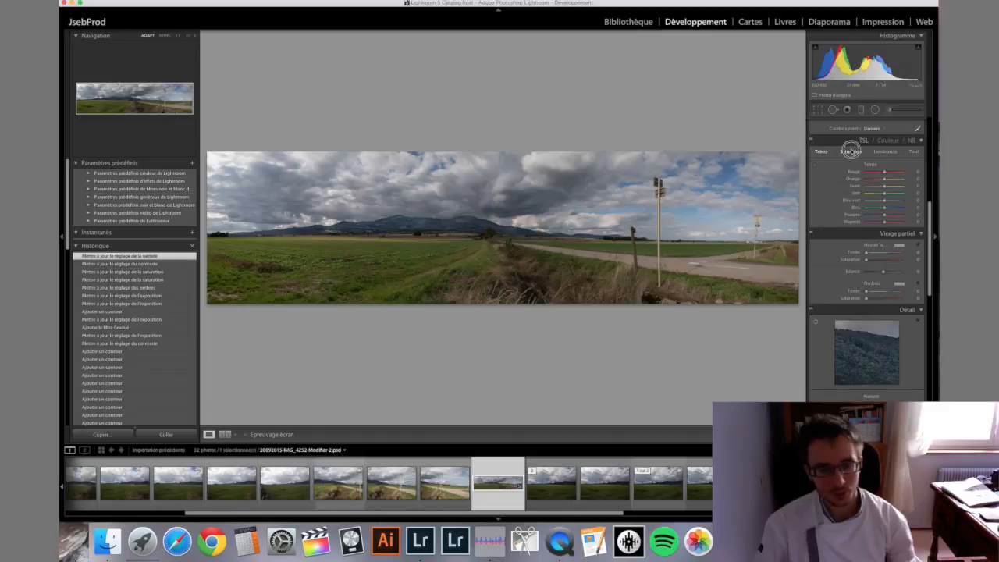
click(815, 166)
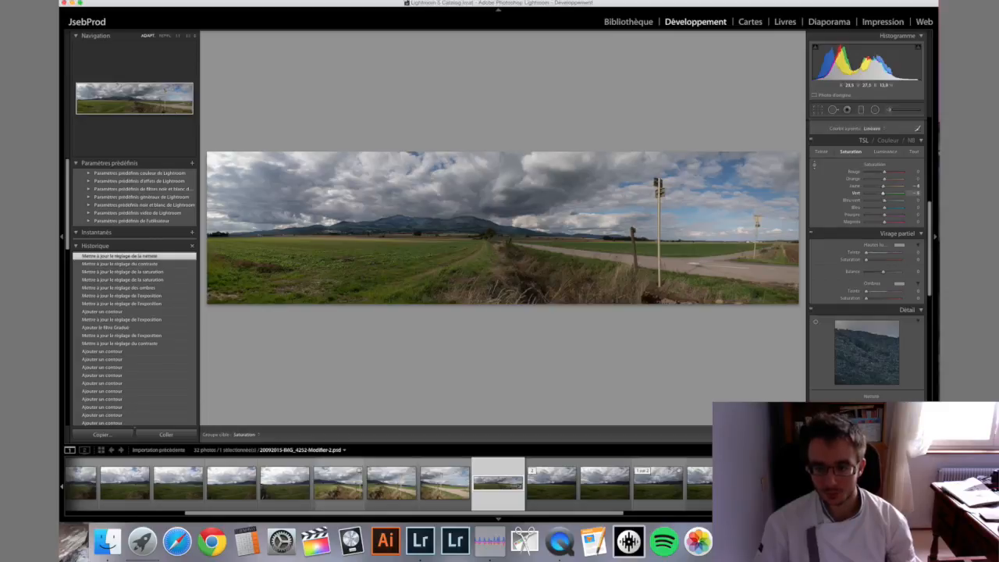
Step: Adjust the green field's saturation on the image, setting yellow to +40 and green slightly negative, and compare before and after
drag(344, 265, 388, 556)
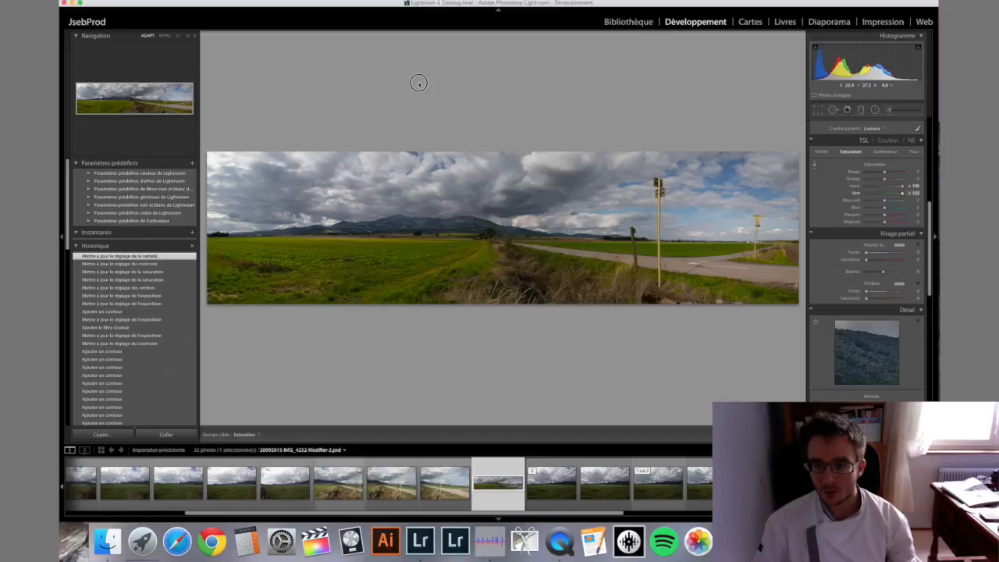
drag(419, 86, 420, 188)
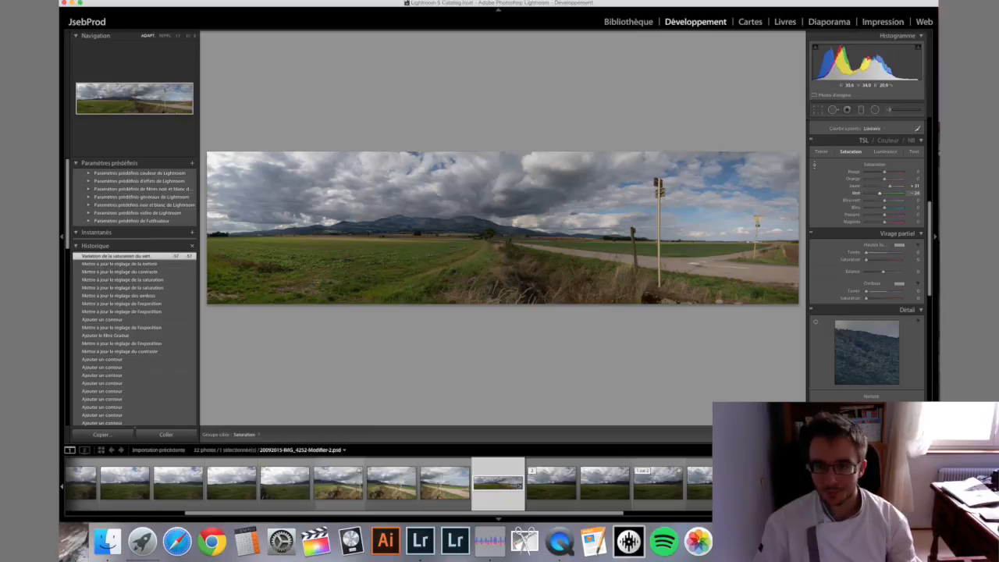
drag(413, 335, 413, 316)
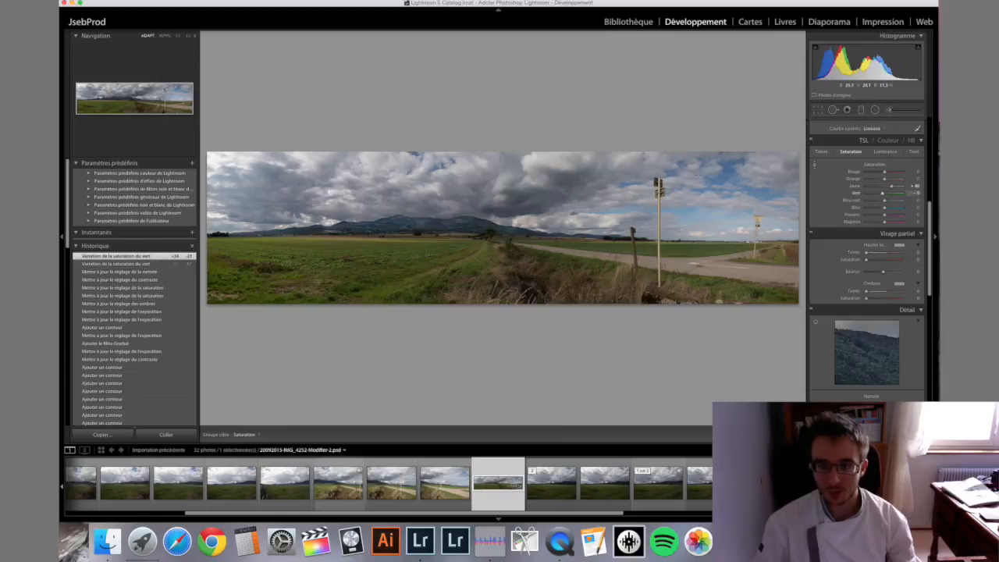
key(Up)
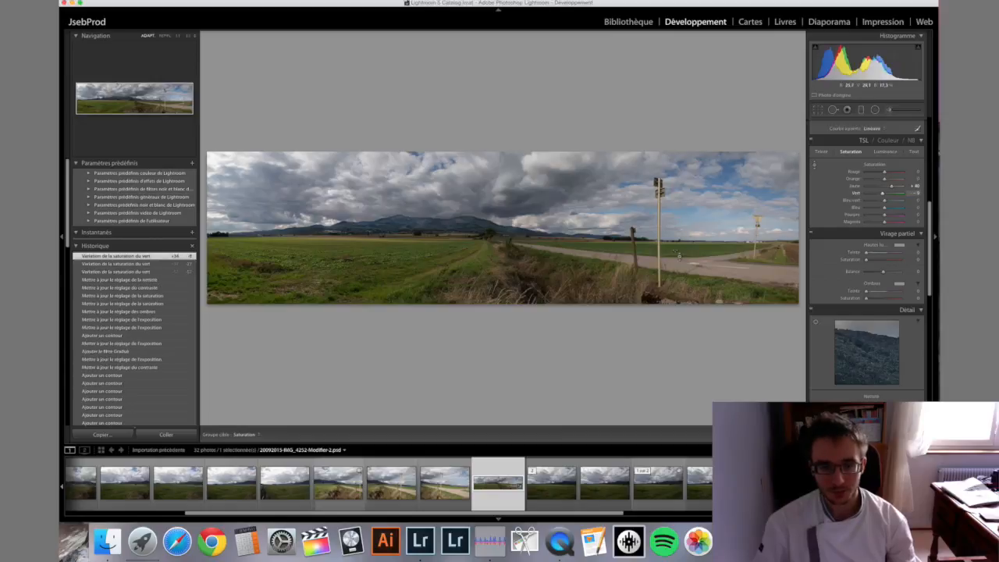
key(Escape)
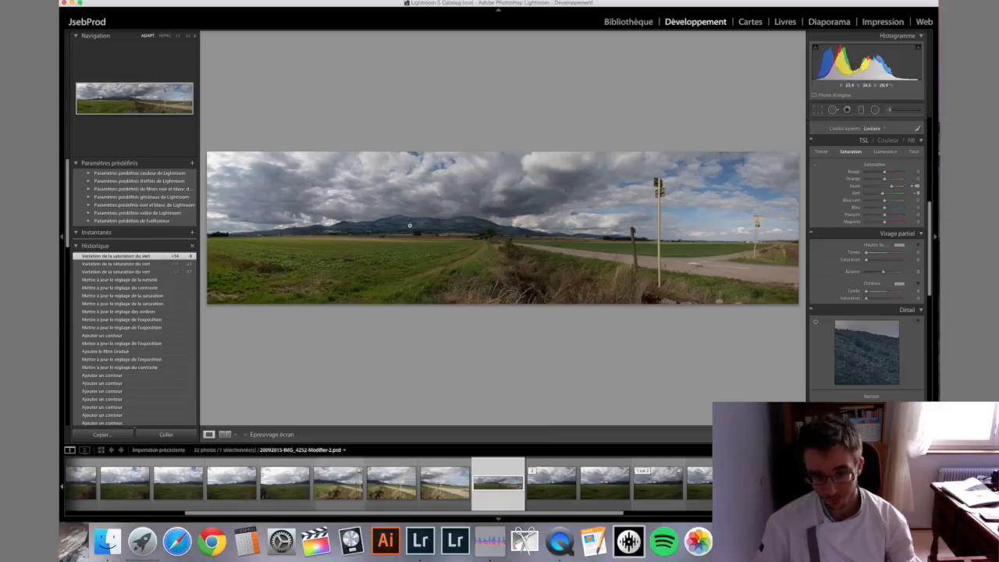
click(224, 434)
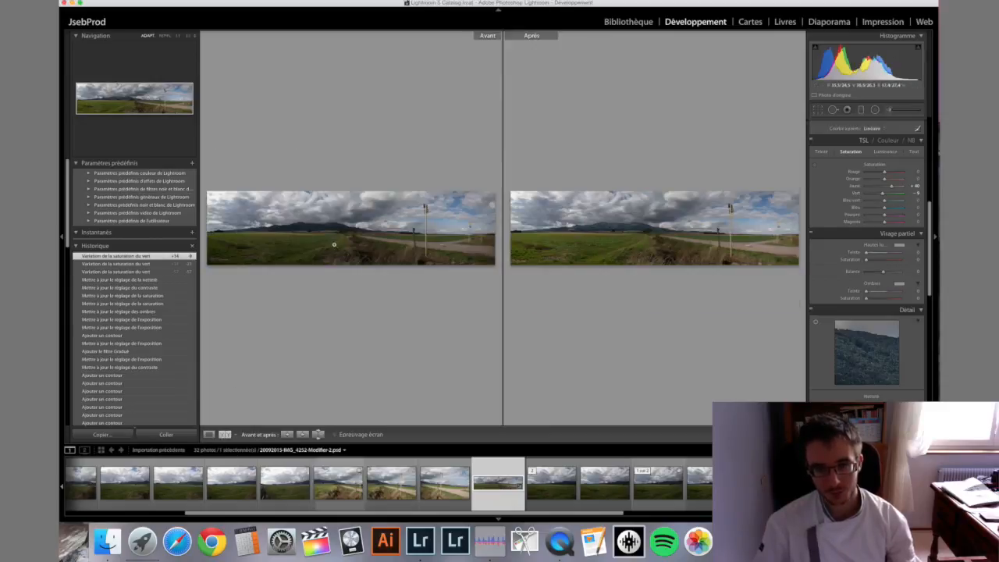
click(208, 434)
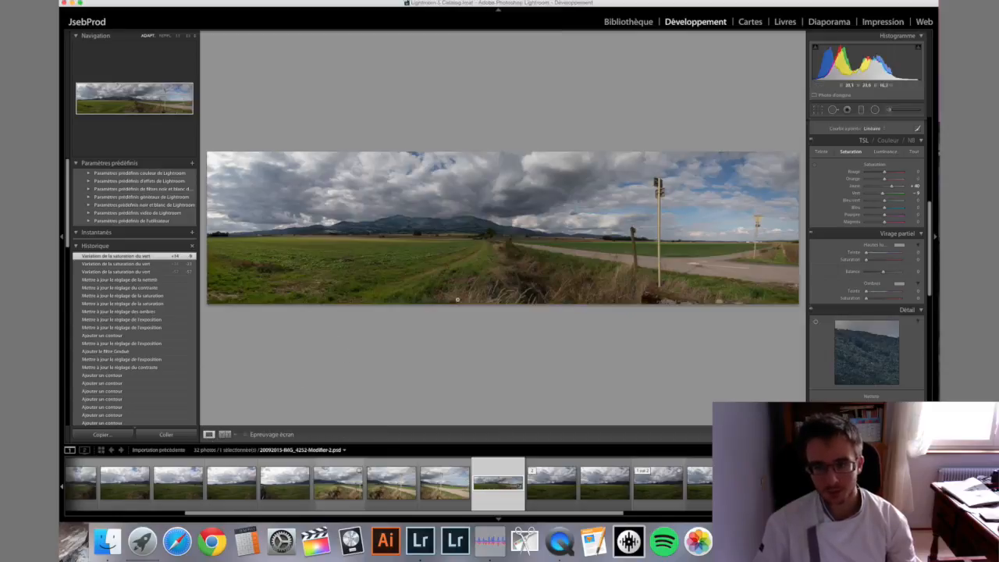
Step: Start a new brush mask with clarity 50, sharpness 100, noise -100 and moiré -100
click(890, 110)
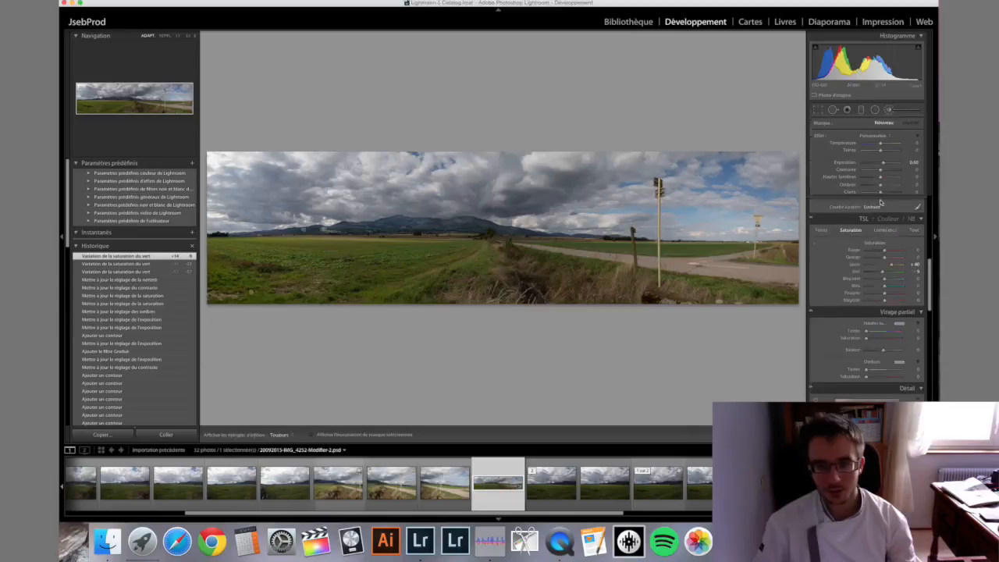
key(alt)
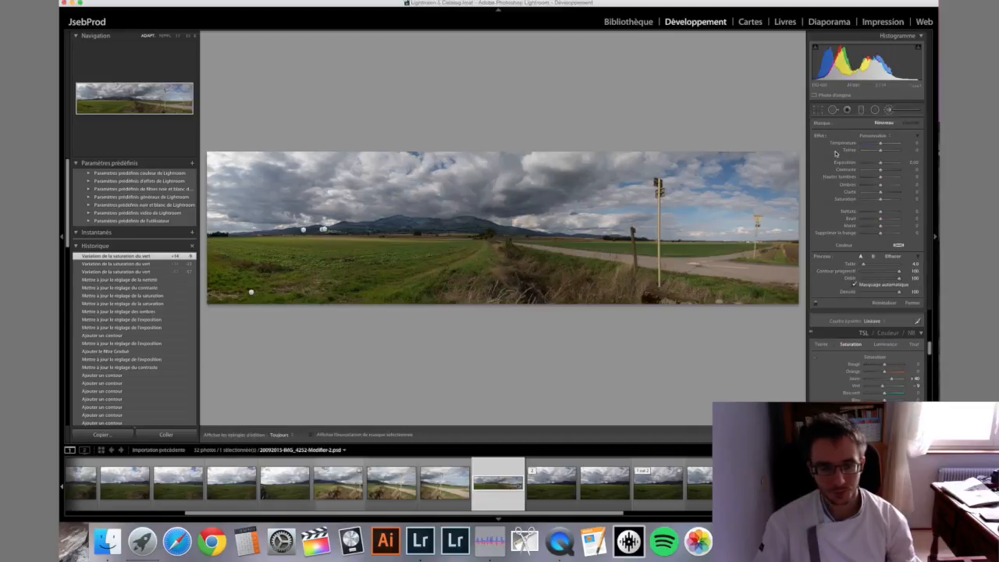
key(alt)
mouse_move(880, 192)
mouse_down()
mouse_move(922, 212)
mouse_move(828, 223)
mouse_up()
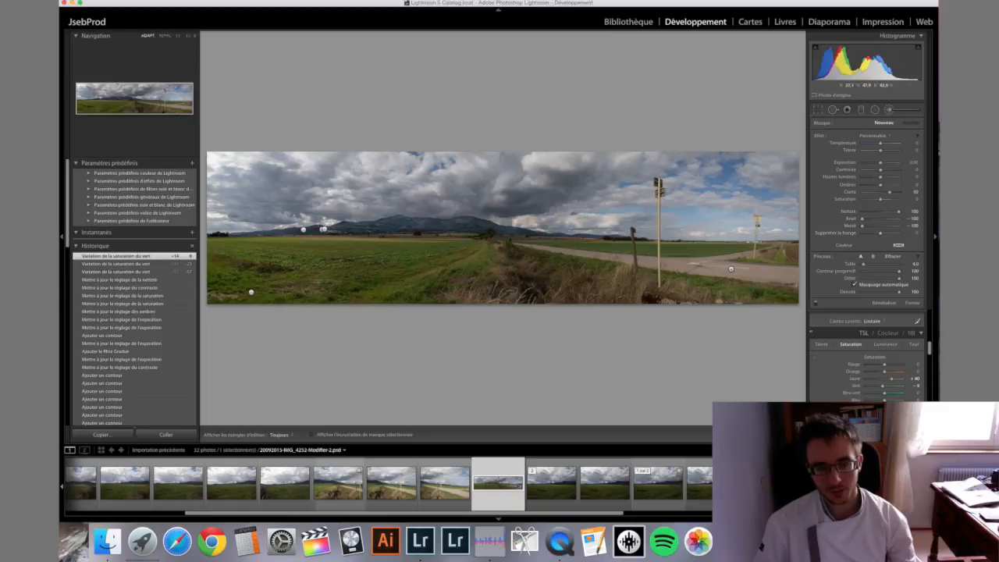
Step: Show the mask overlay and paint the new brush mask along the whole road
click(313, 435)
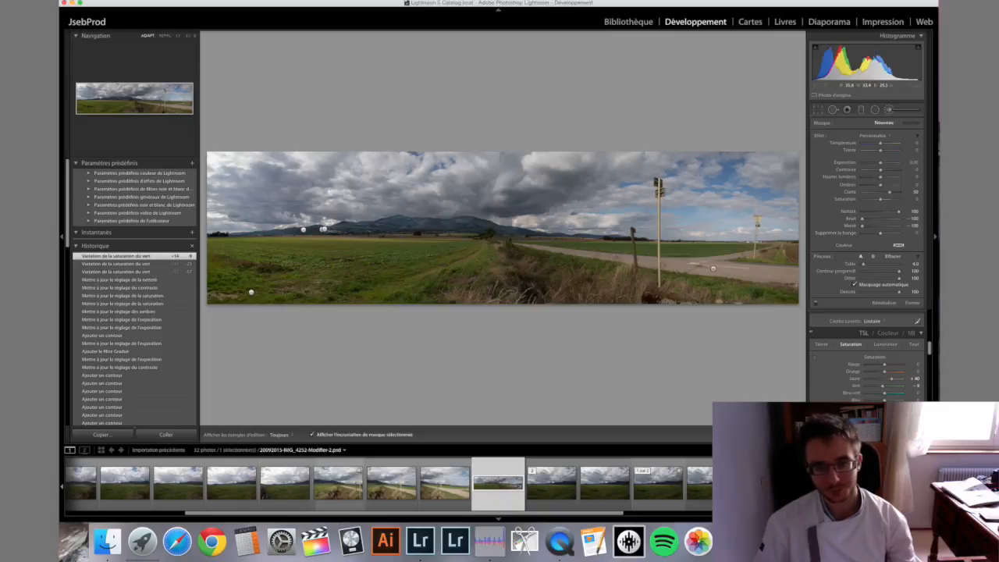
mouse_move(702, 269)
mouse_down()
mouse_move(797, 281)
mouse_move(710, 263)
mouse_move(734, 258)
mouse_move(689, 275)
mouse_move(671, 261)
mouse_move(707, 266)
mouse_move(513, 239)
mouse_up()
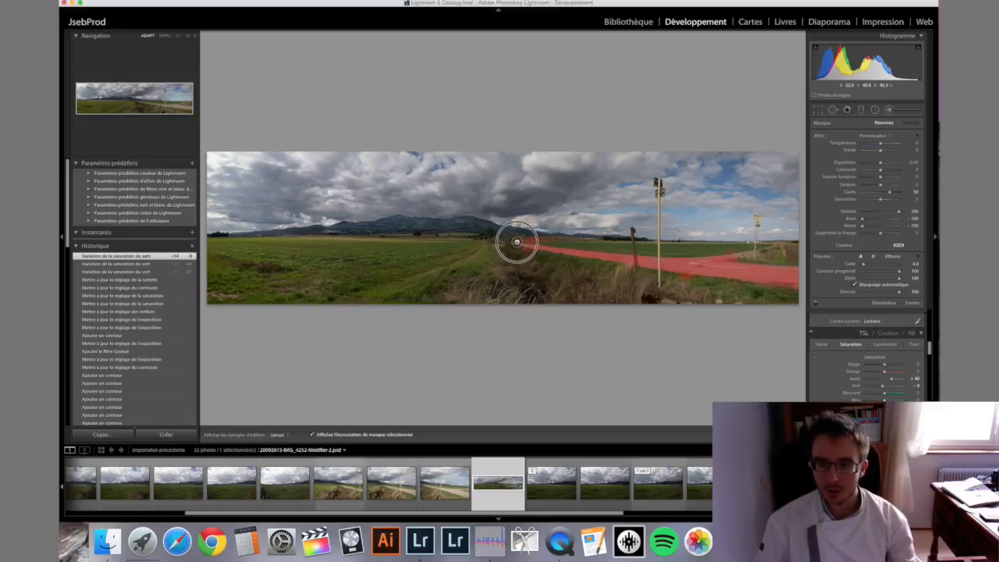
key(h)
key(h)
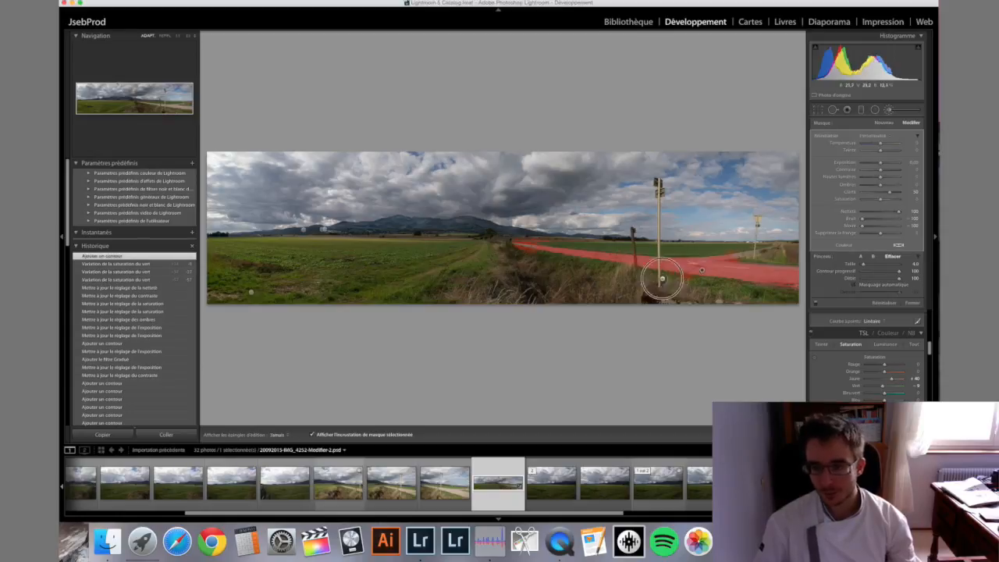
Step: Erase the mask spill from the grass verge below the road
key(alt)
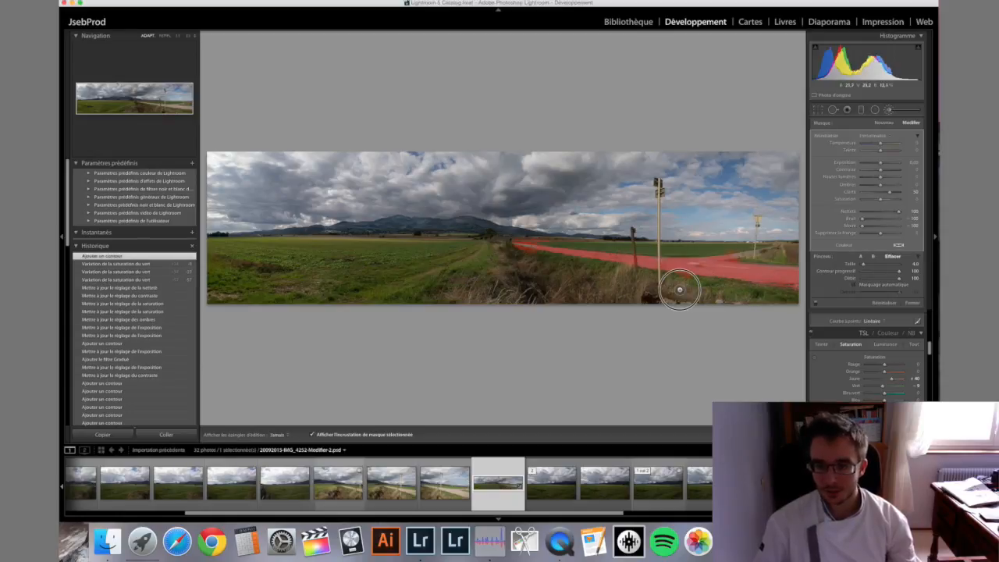
drag(724, 286, 740, 289)
key(h)
key(h)
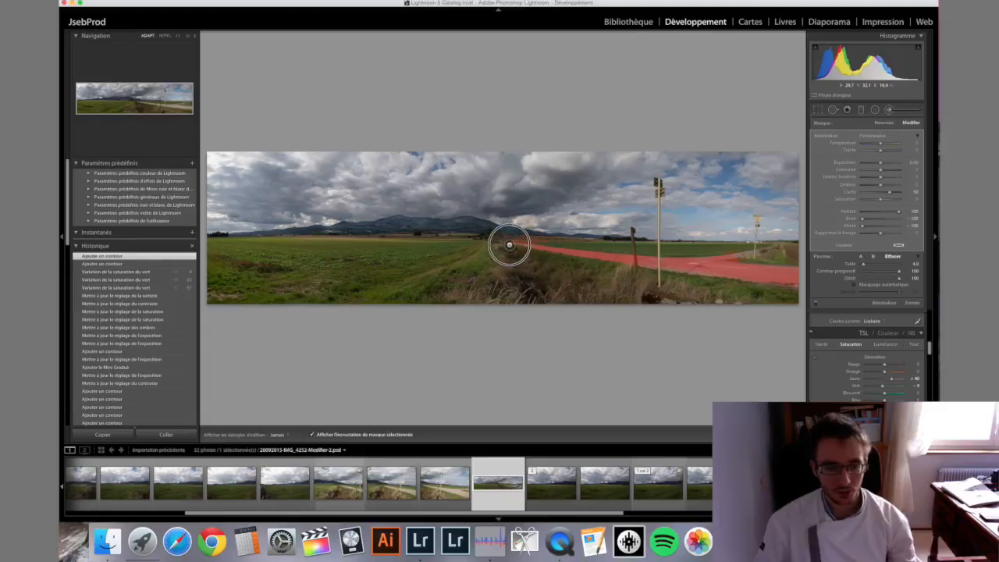
Step: Refine the road mask's far end beside the dry grass with a smaller brush, erasing the spill there
key(h)
click(702, 270)
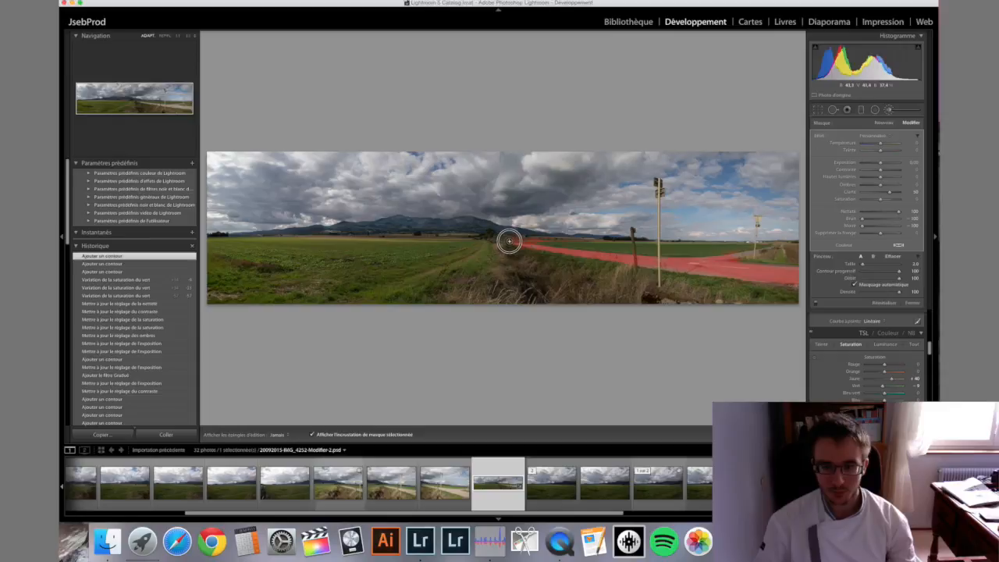
click(555, 299)
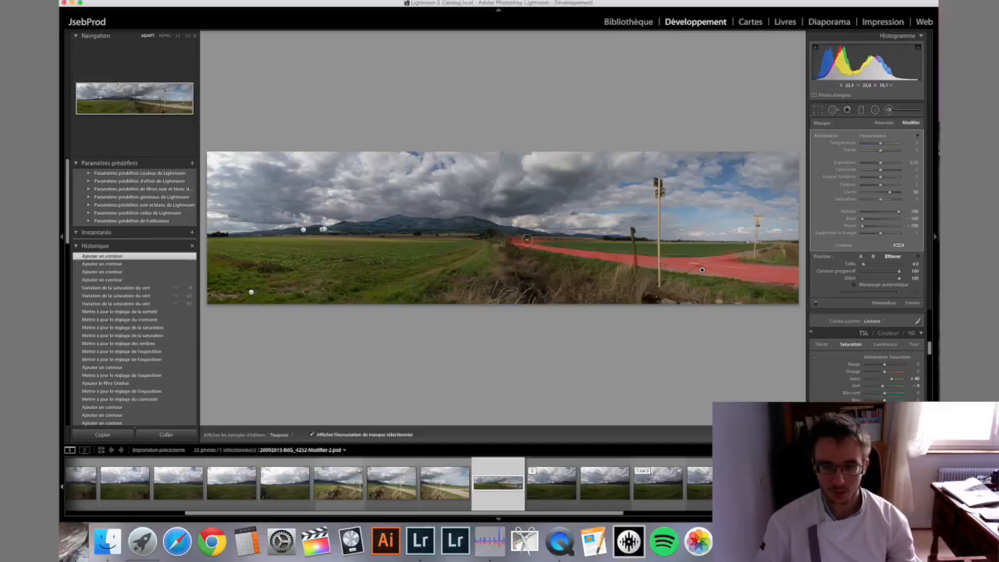
key(h)
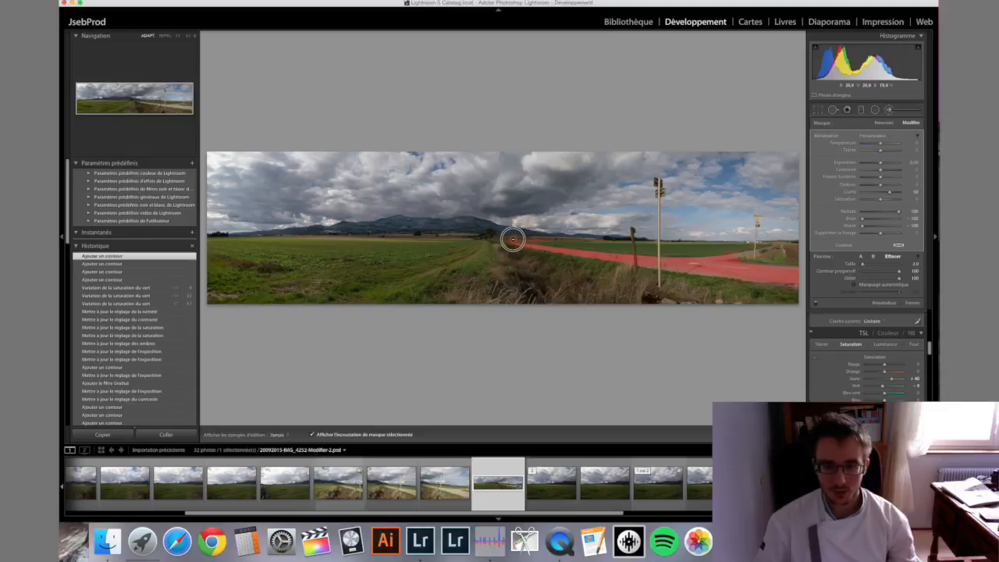
drag(518, 240, 585, 246)
drag(523, 250, 506, 239)
key(h)
Step: Extend the mask over the side road near the distant sign, hide the overlay and close the brush
key(alt)
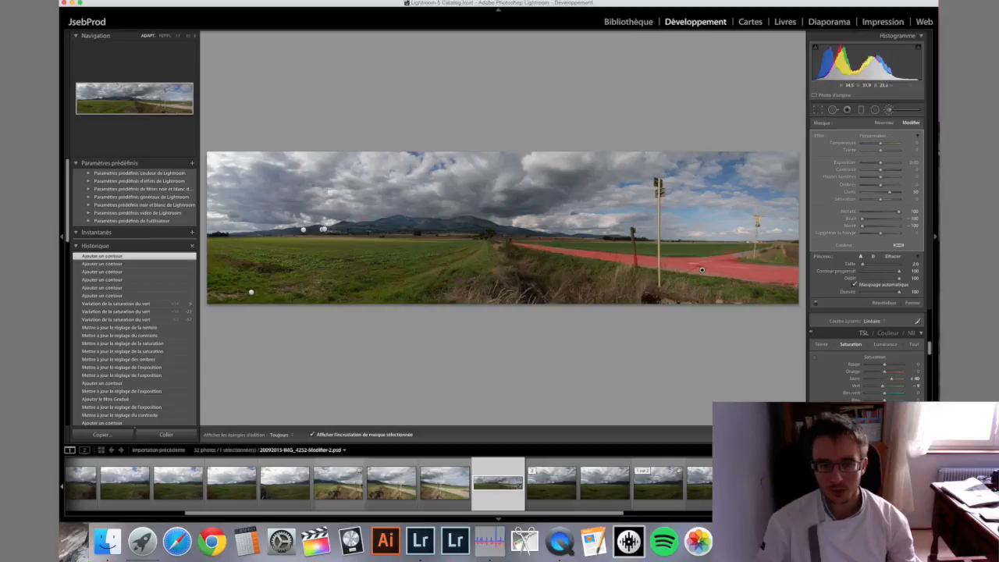
mouse_move(726, 262)
mouse_down()
mouse_move(781, 242)
mouse_move(743, 252)
mouse_up()
key(h)
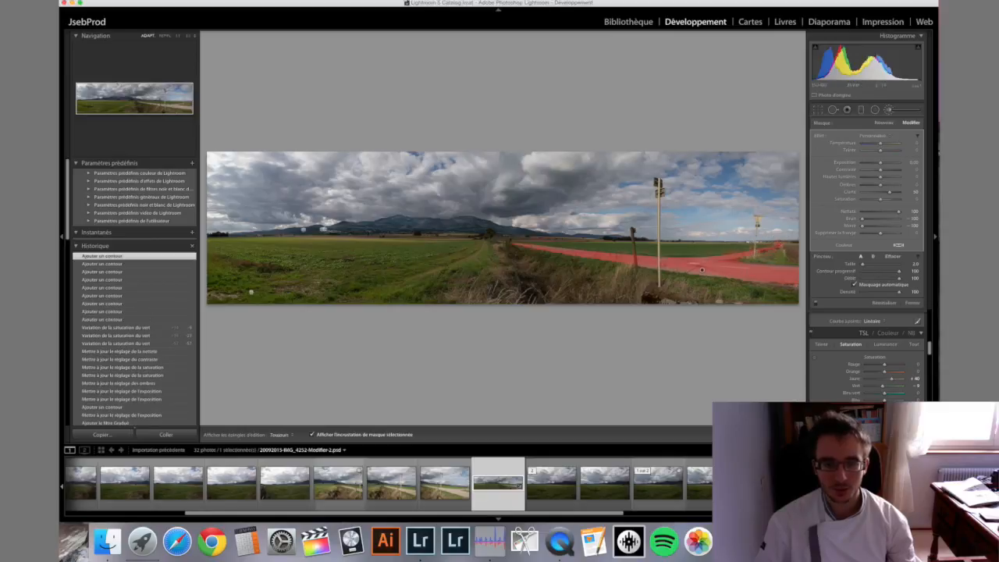
click(311, 435)
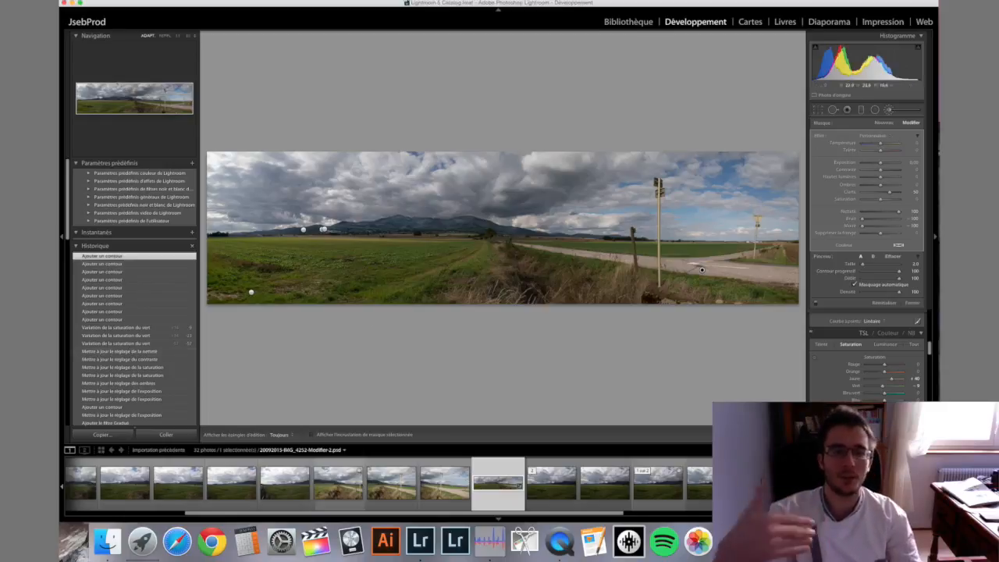
key(k)
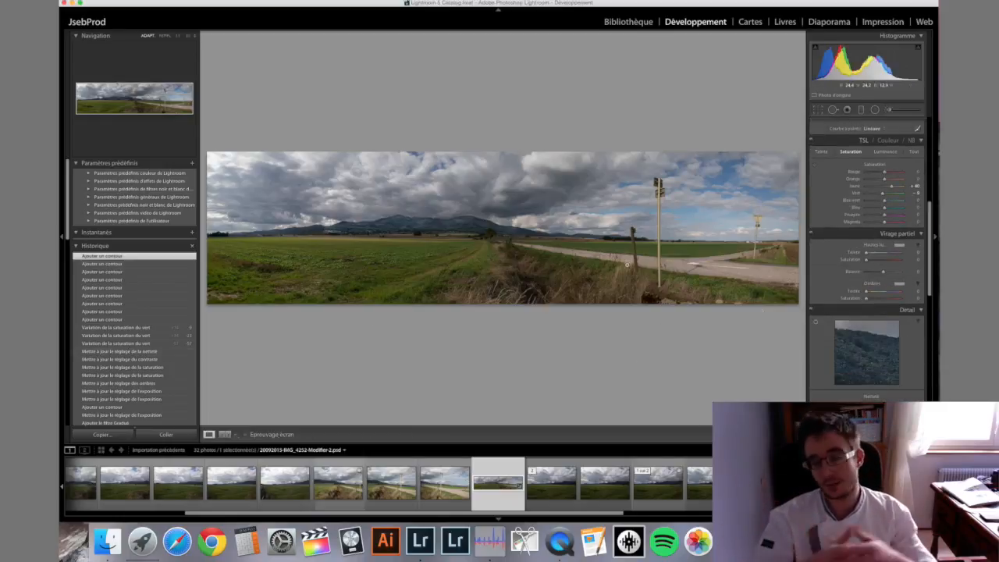
Step: Compare the before and after versions side by side, examining the road up close, and return to the single fitted view
click(224, 435)
drag(406, 235, 437, 313)
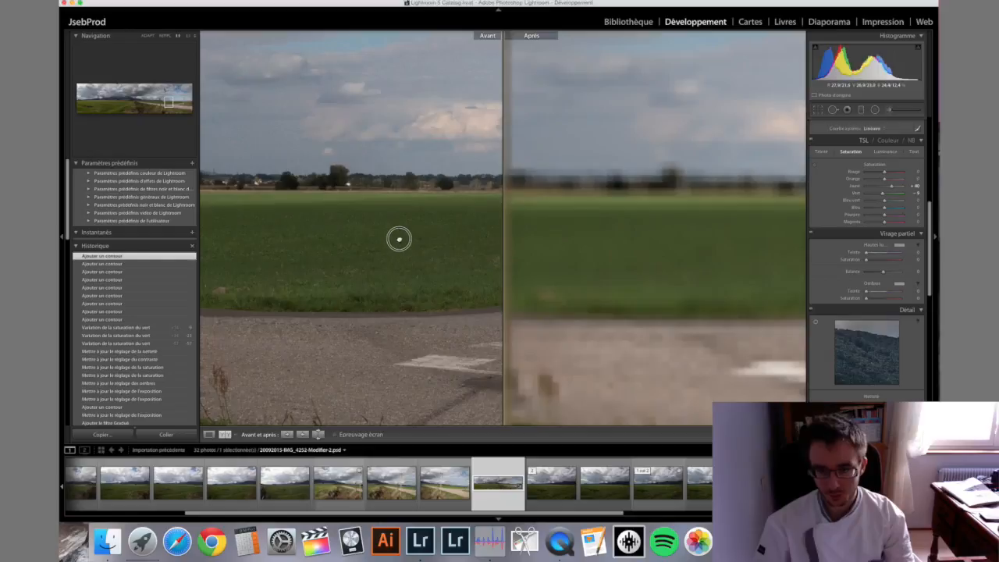
scroll(205, 46, down, 5)
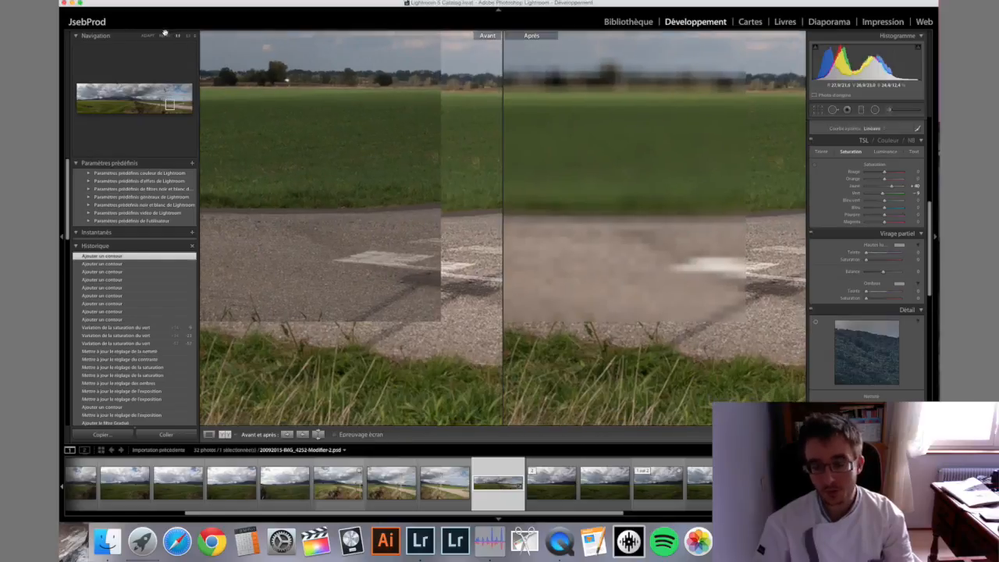
click(165, 35)
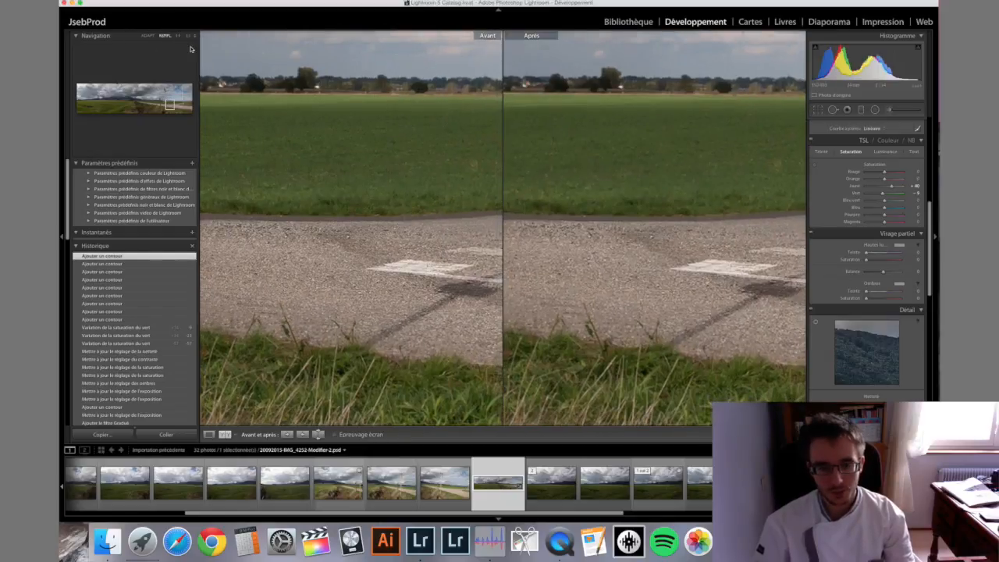
drag(346, 283, 334, 241)
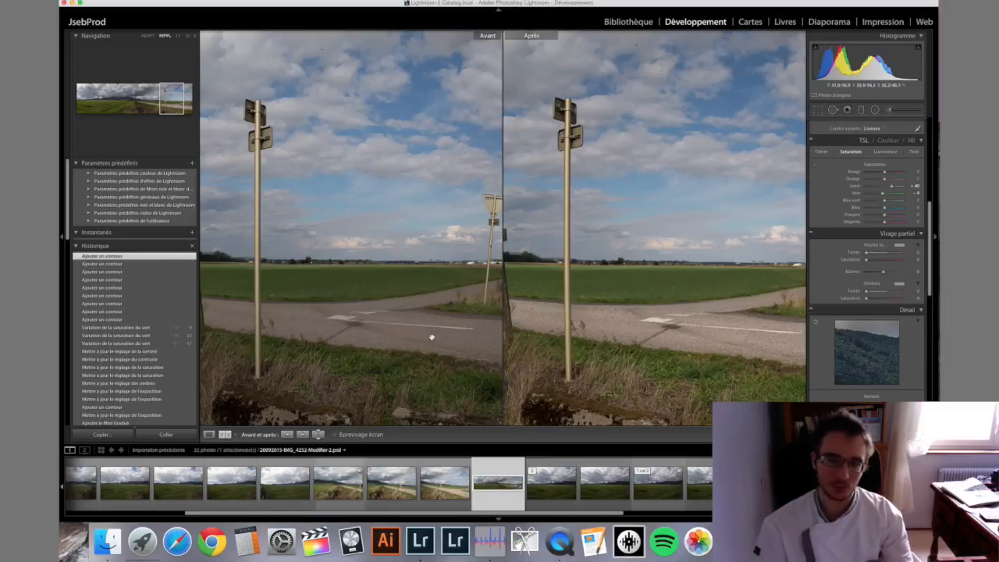
click(145, 35)
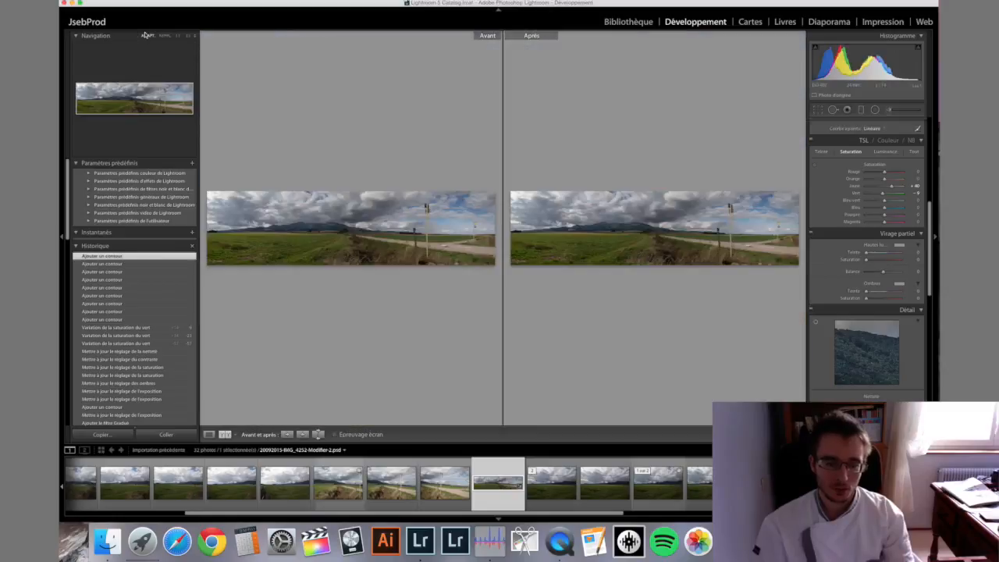
click(208, 434)
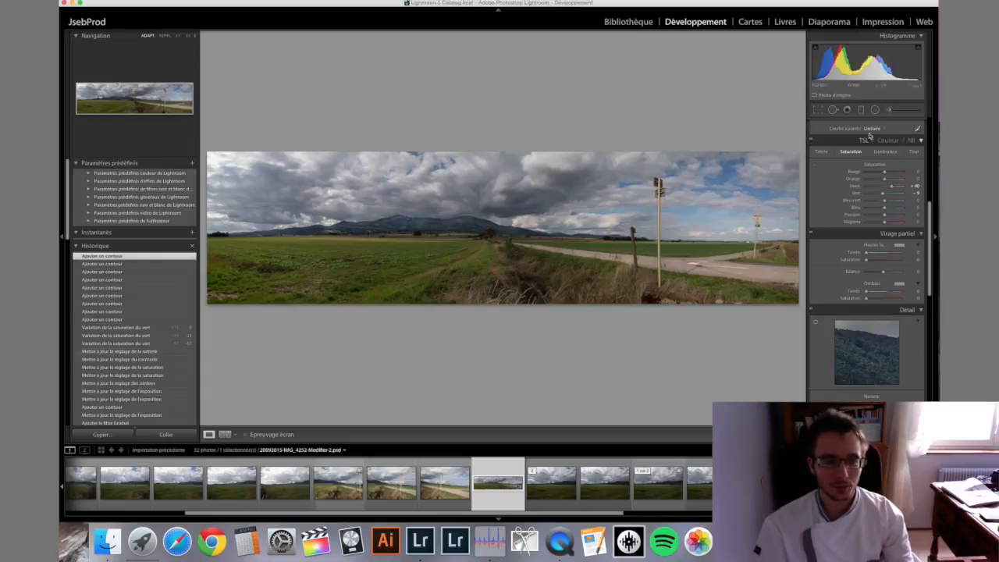
Step: Reopen the existing brush mask on the foreground field, set its saturation to 0 and close the brush
click(890, 110)
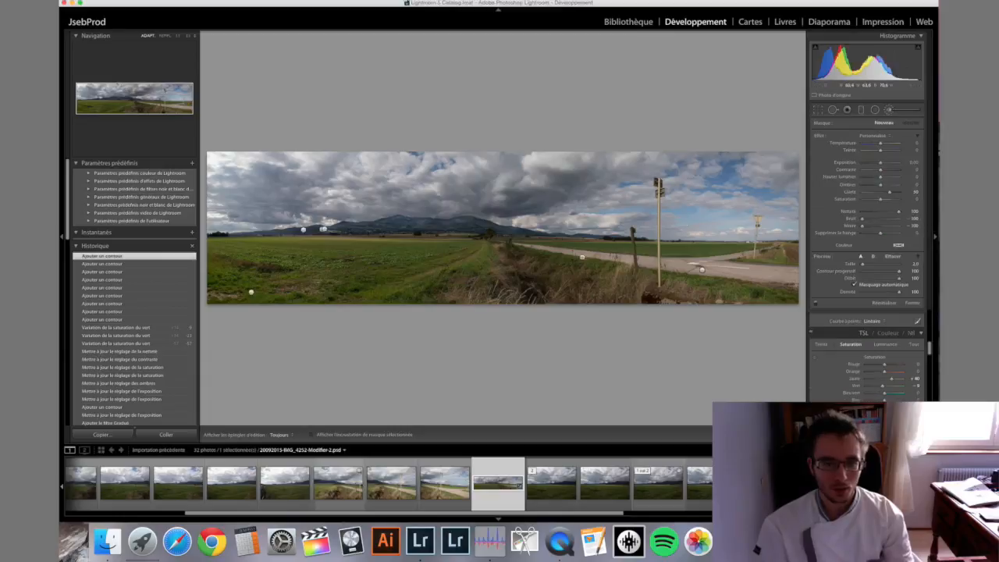
click(251, 294)
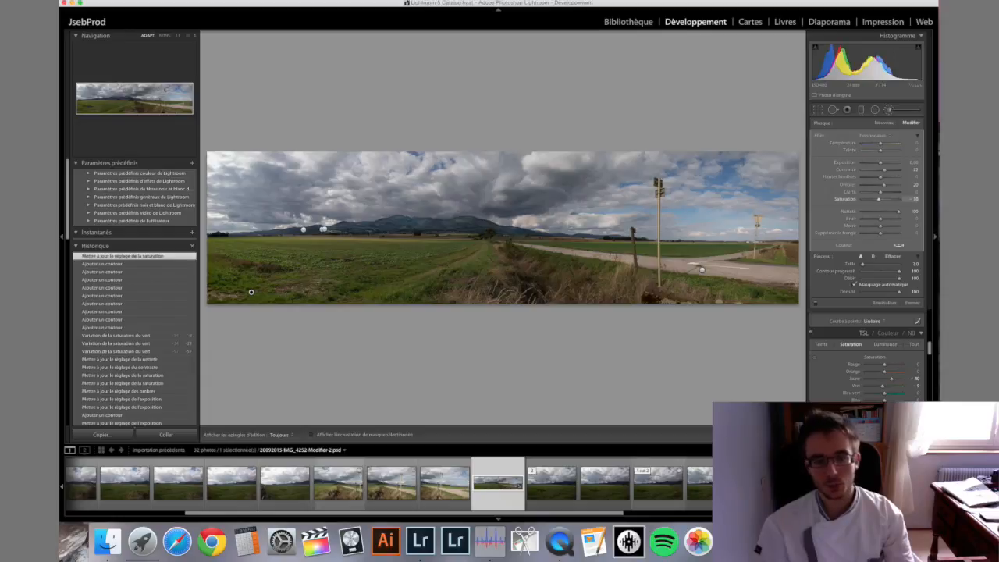
drag(914, 199, 917, 199)
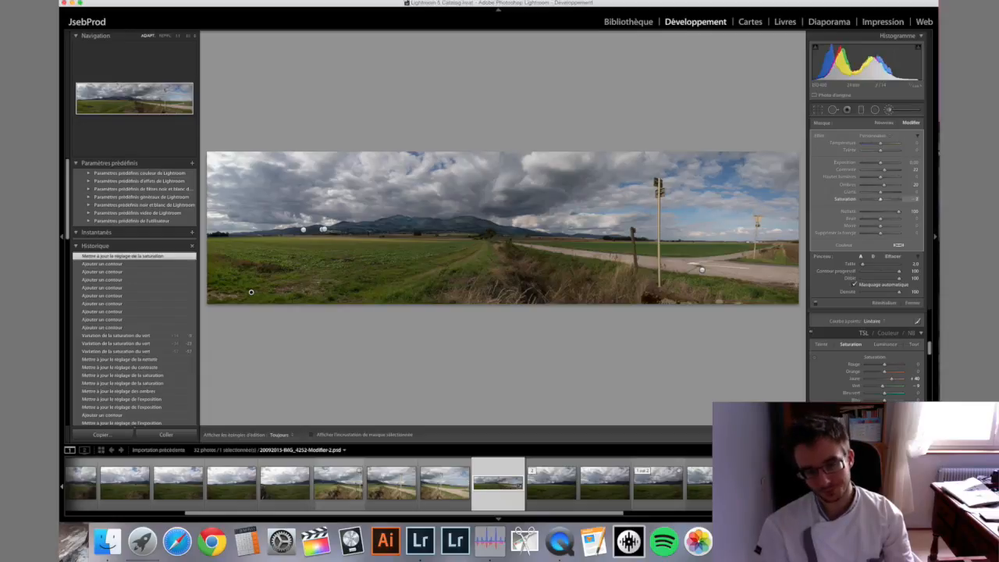
key(k)
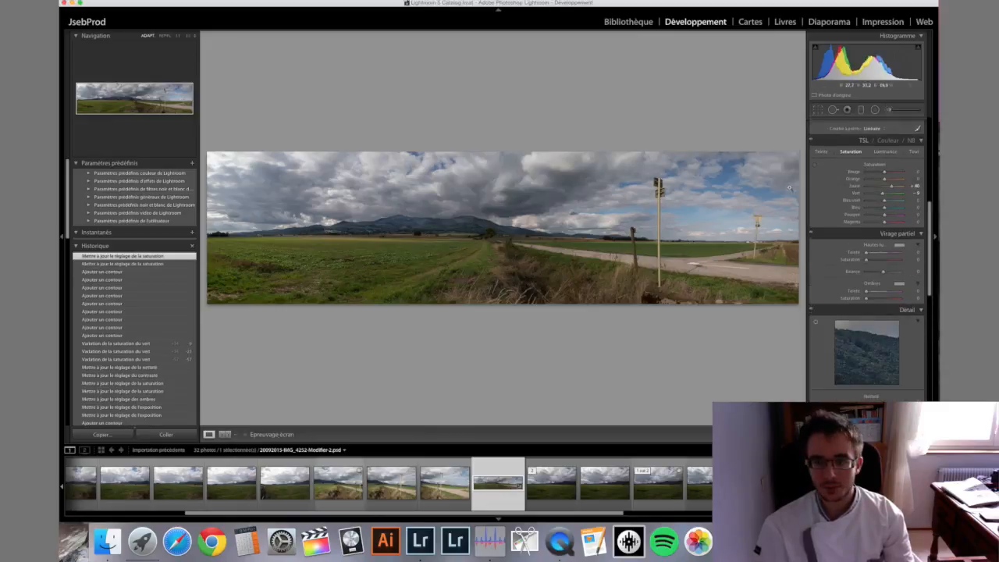
Step: Test stronger vibrance and saturation on the whole photo, settling on a vibrance of +1
scroll(866, 234, up, 5)
drag(886, 222, 891, 223)
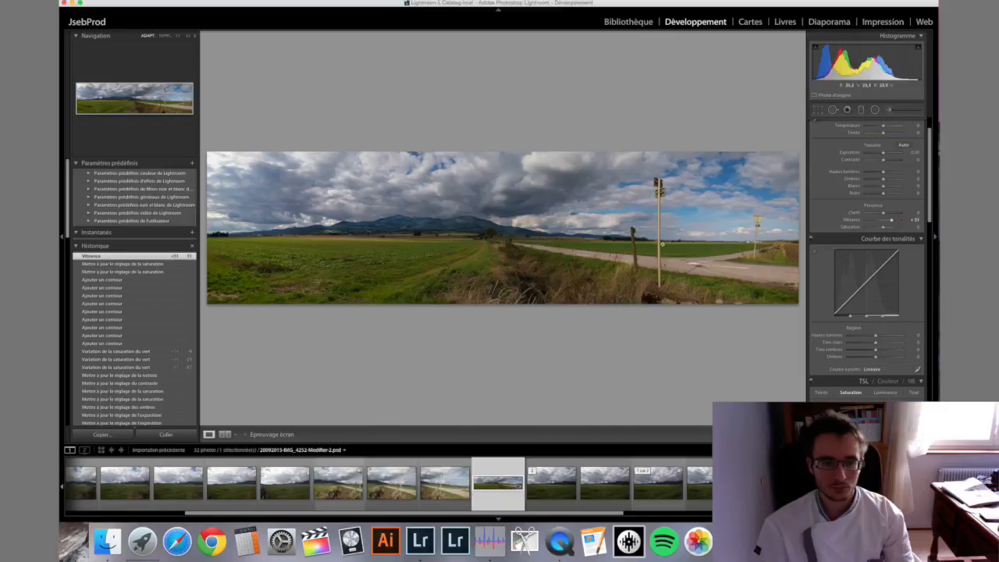
mouse_move(891, 220)
mouse_down()
mouse_move(930, 222)
mouse_move(637, 223)
mouse_move(884, 222)
mouse_up()
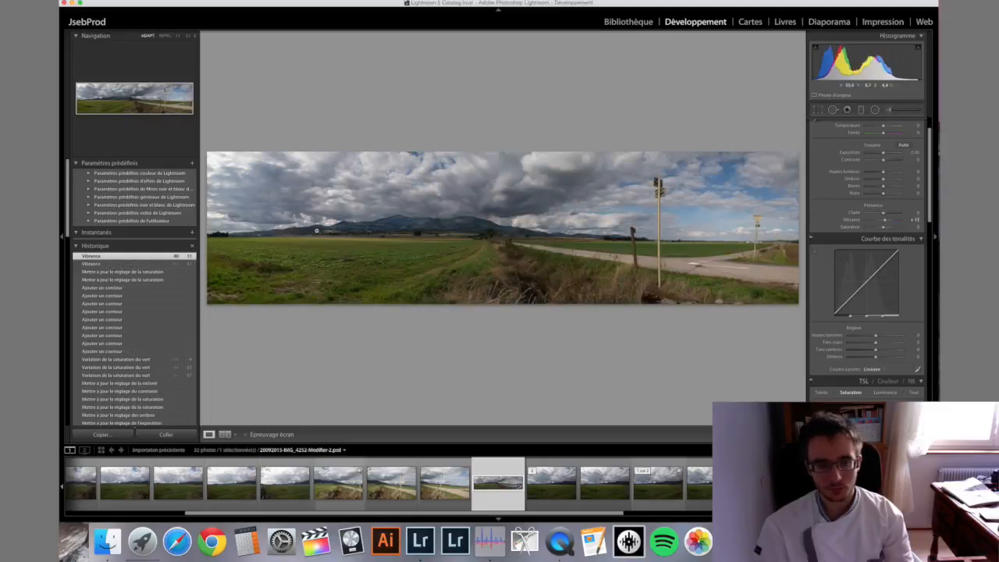
mouse_move(882, 225)
mouse_down()
mouse_move(901, 226)
mouse_move(884, 229)
mouse_up()
drag(883, 229, 903, 220)
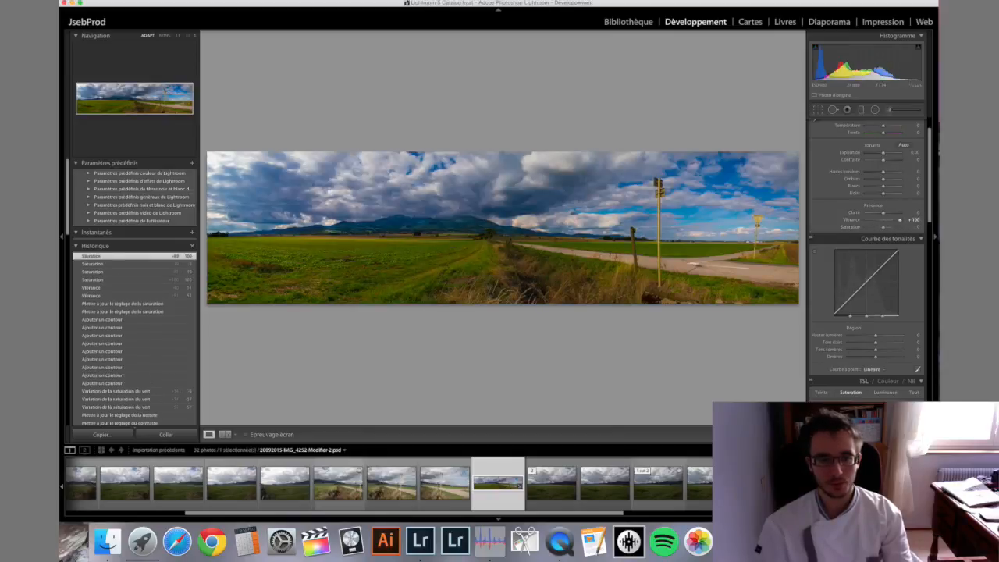
click(883, 219)
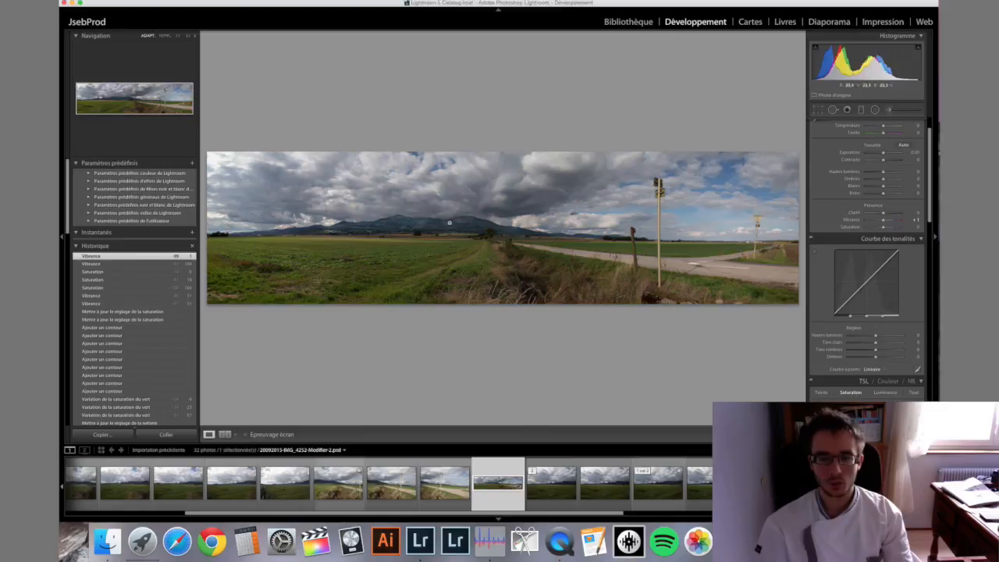
Step: Paint a new brush mask across the sky at size 12 with raised clarity and a saturation of 14, then close the brush
click(888, 109)
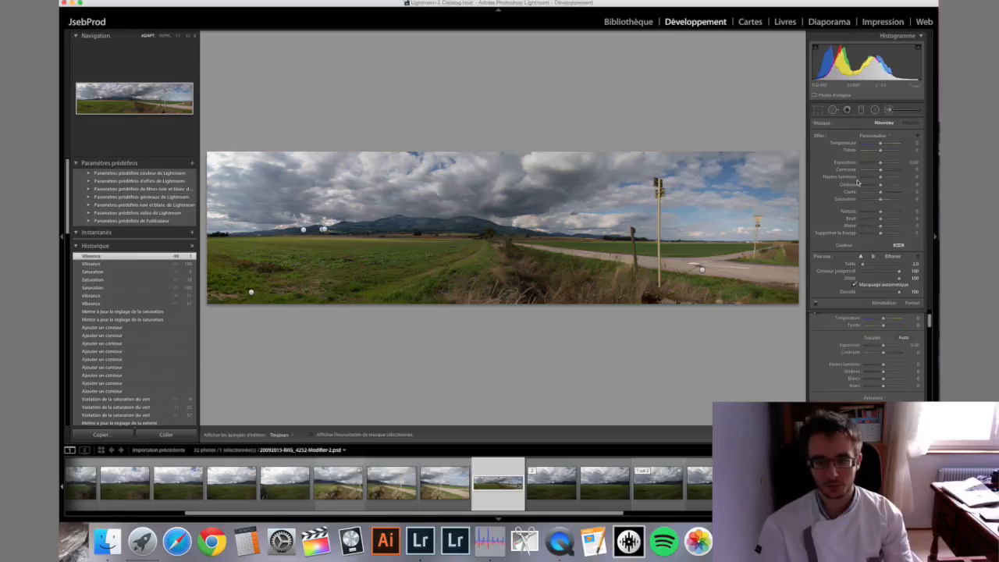
drag(882, 194, 889, 192)
scroll(352, 183, up, 2)
key(h)
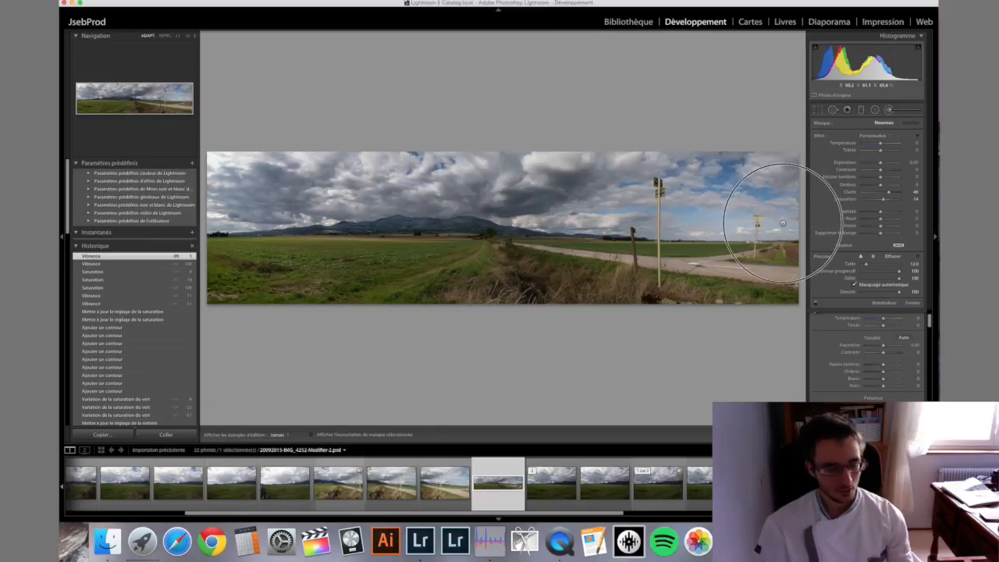
click(700, 222)
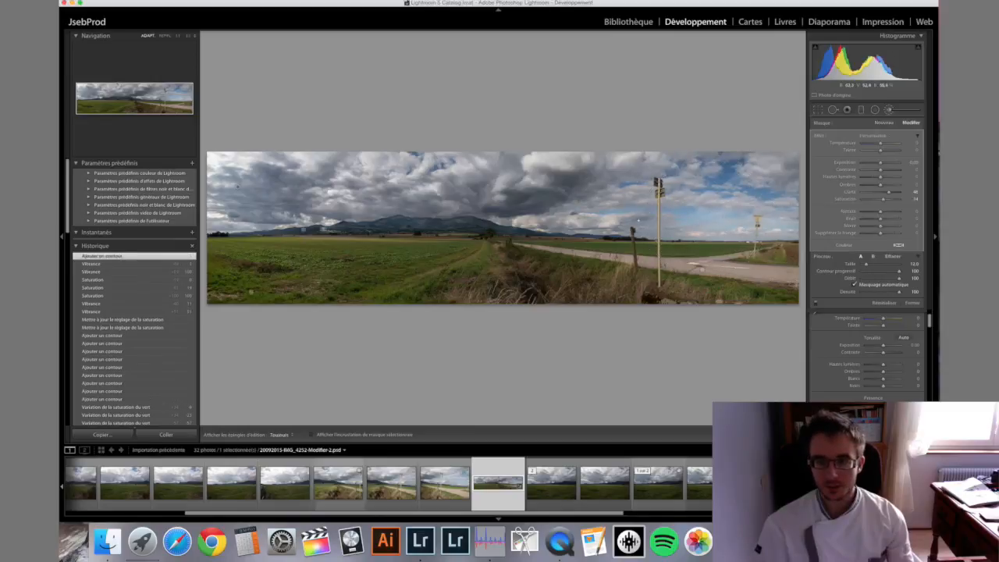
mouse_move(497, 210)
mouse_down()
mouse_move(349, 194)
mouse_move(220, 219)
mouse_up()
key(k)
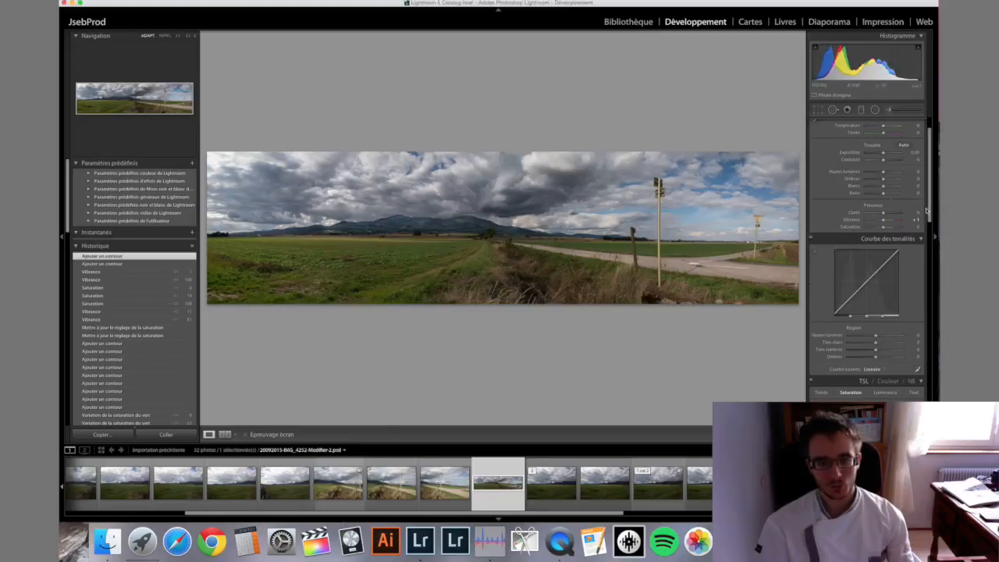
Step: Adjust the tone curve, setting the lights to +10 and the darks to -10
scroll(926, 210, up, 2)
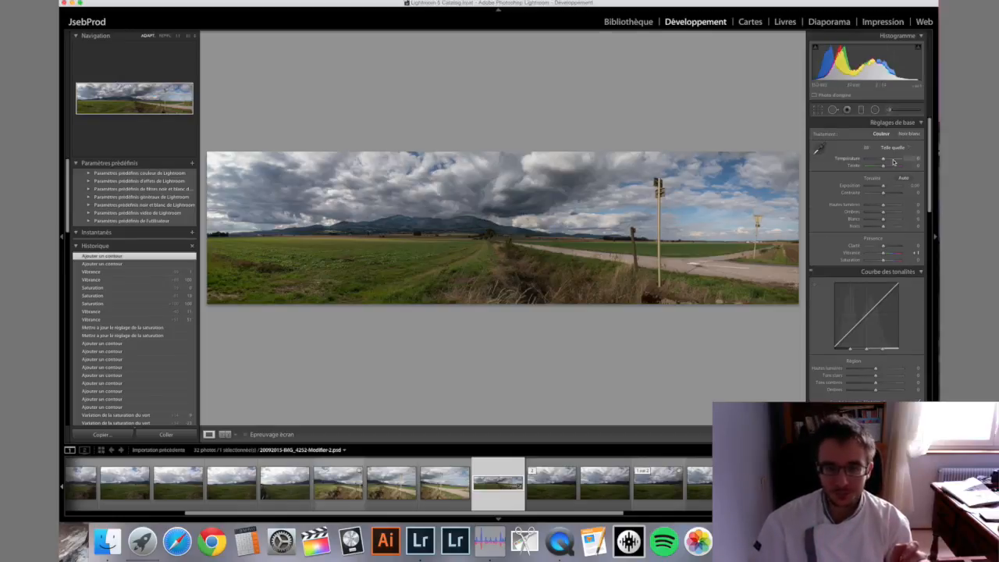
scroll(875, 312, down, 3)
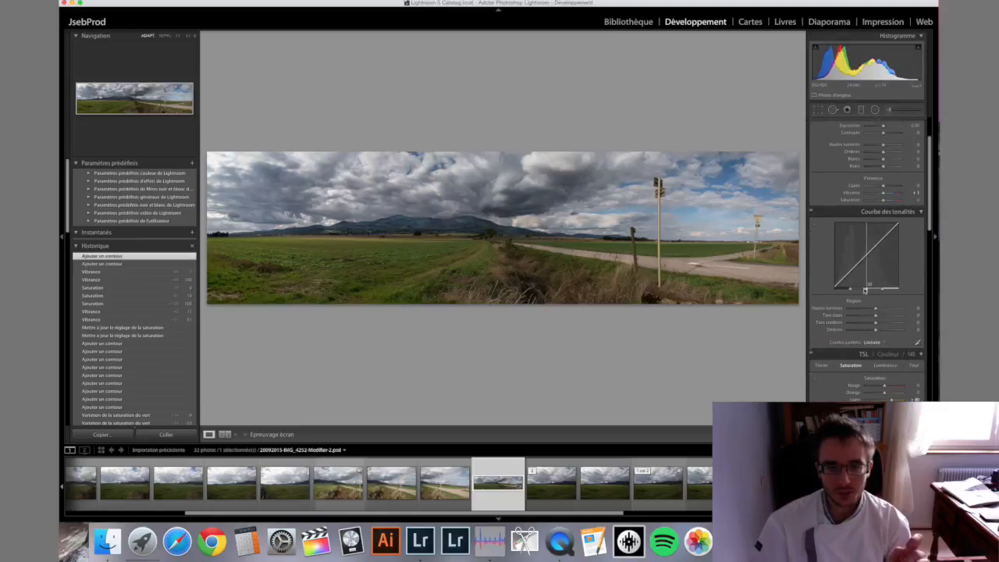
drag(875, 323, 879, 319)
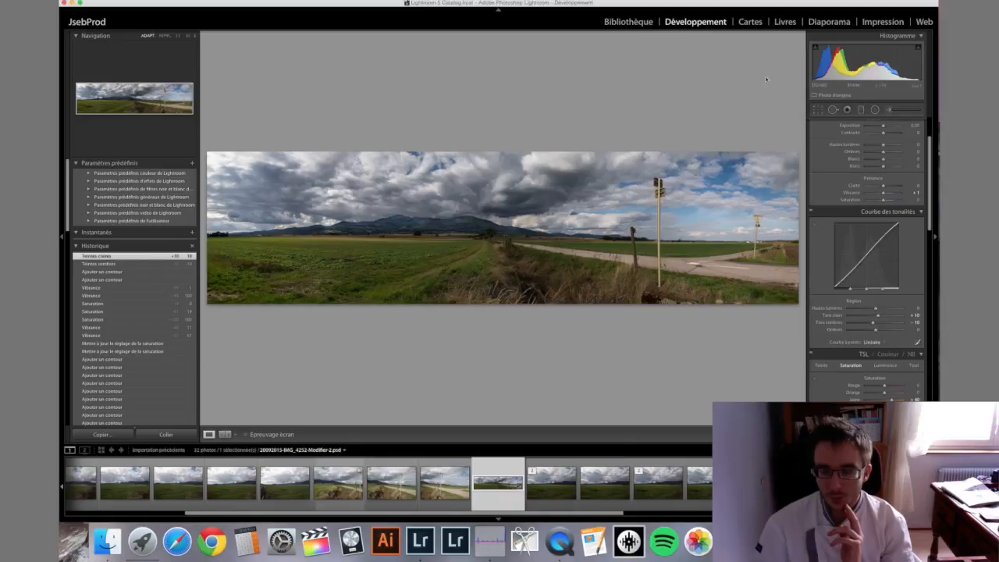
Step: Raise the global shadows to +26, examine the mountains up close and return to the fitted view
drag(835, 67, 832, 70)
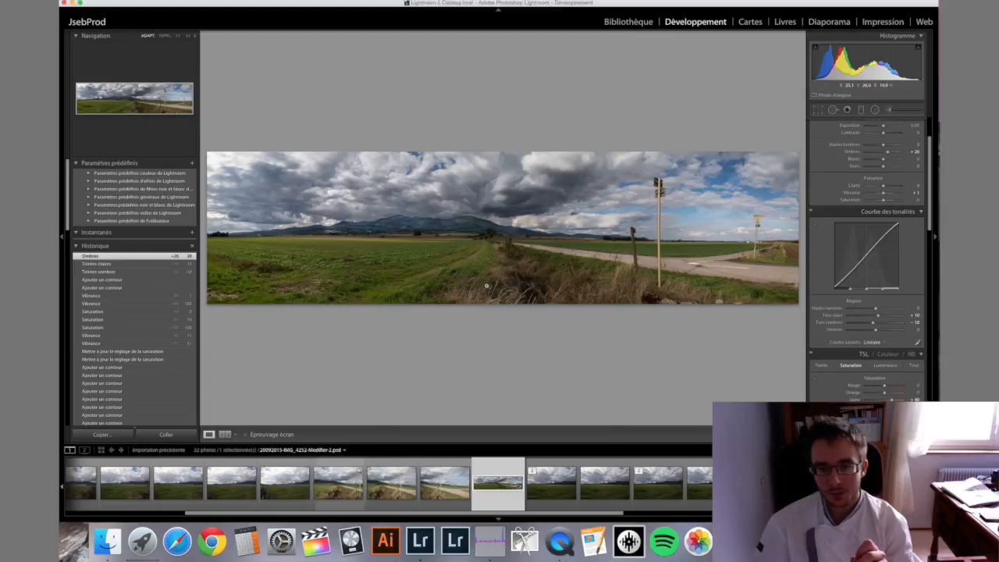
click(469, 234)
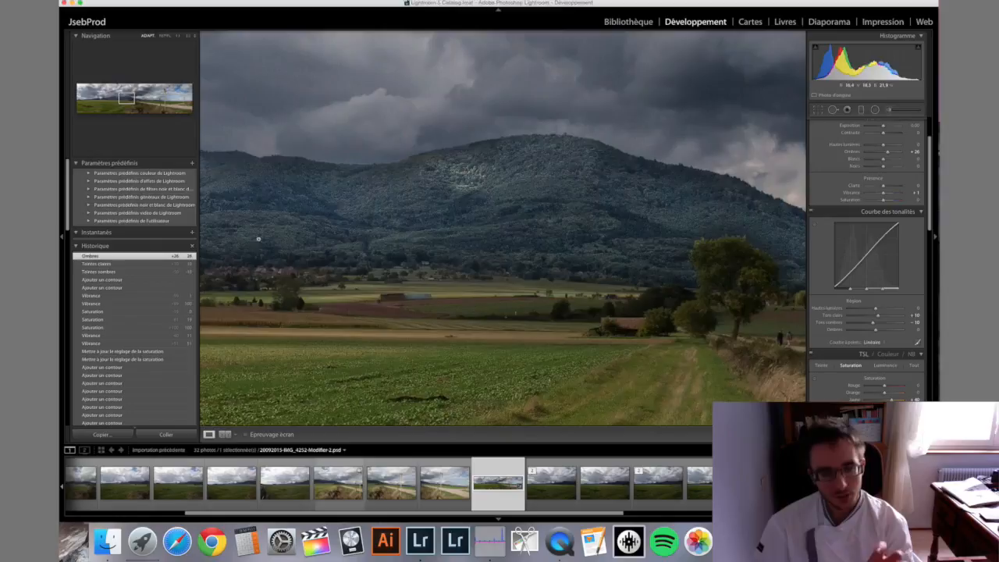
click(362, 203)
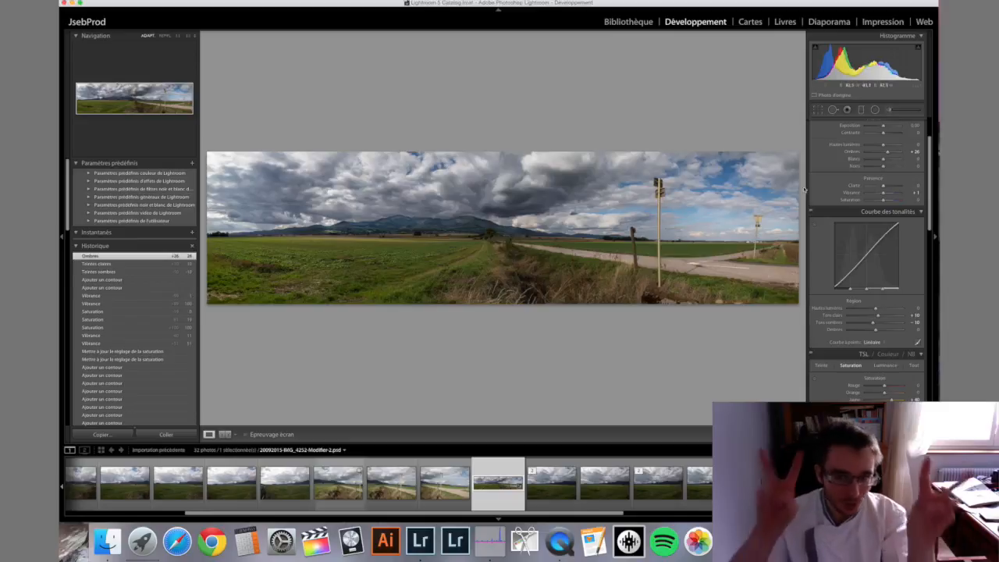
Step: Reopen the foreground field's brush mask and set its contrast to 7 and its shadows to 13
click(921, 113)
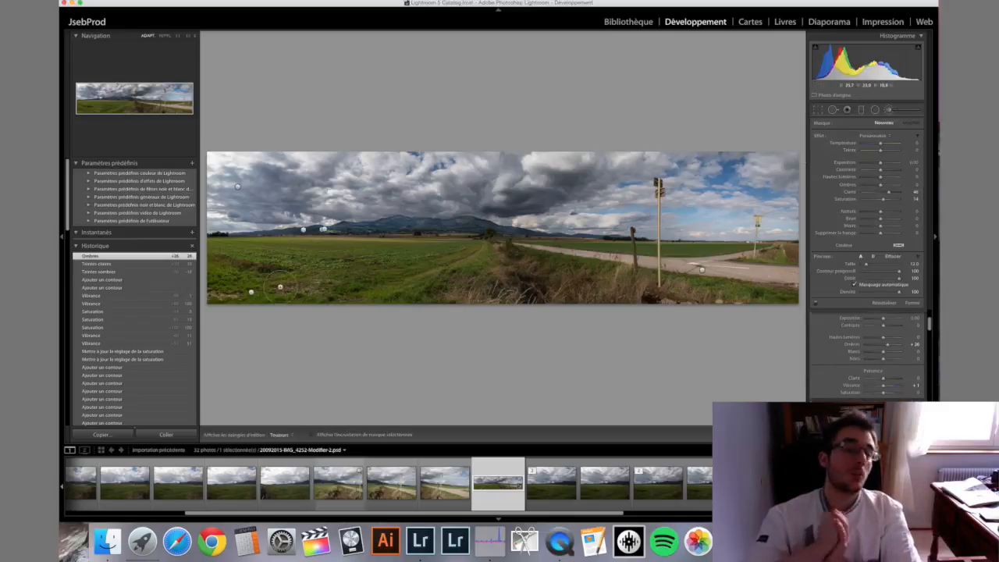
drag(881, 171, 875, 184)
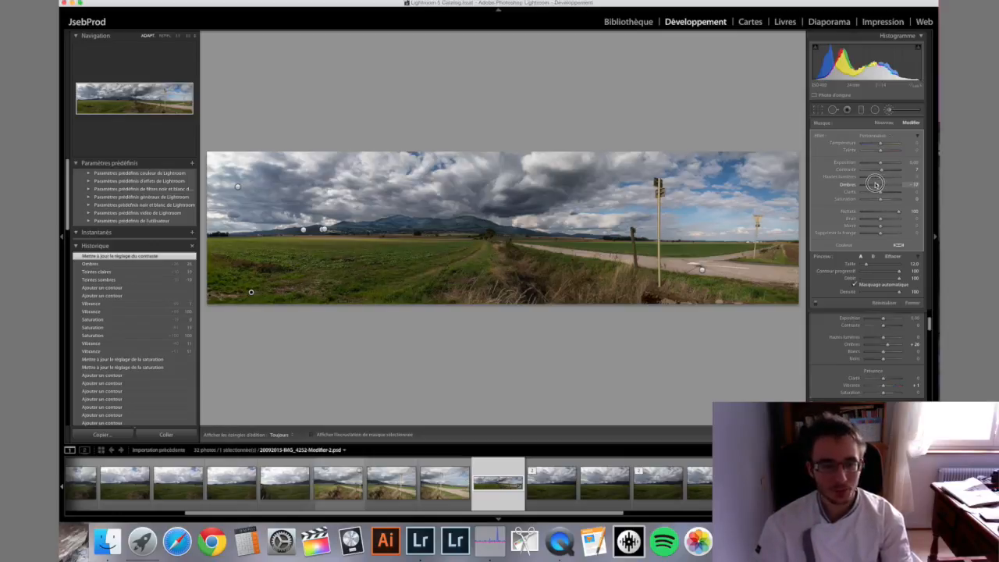
drag(874, 183, 881, 185)
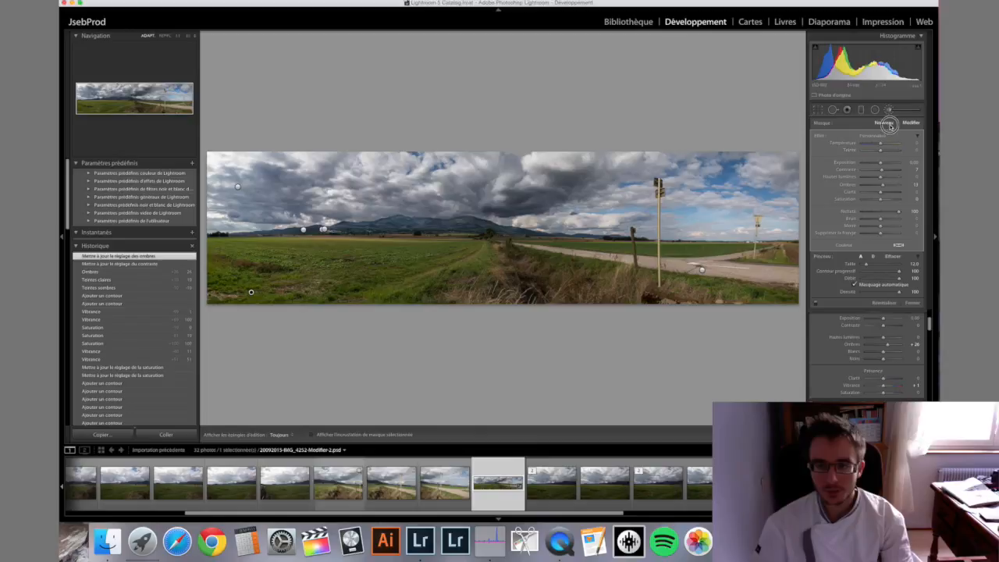
Step: Start a new brush mask at size 5 and paint over the distant green field behind the road
click(884, 123)
scroll(695, 244, down, 3)
key(h)
mouse_move(680, 256)
mouse_down()
mouse_move(697, 260)
mouse_move(676, 269)
mouse_move(684, 246)
mouse_move(652, 248)
mouse_up()
key(h)
scroll(687, 248, up, 3)
key(h)
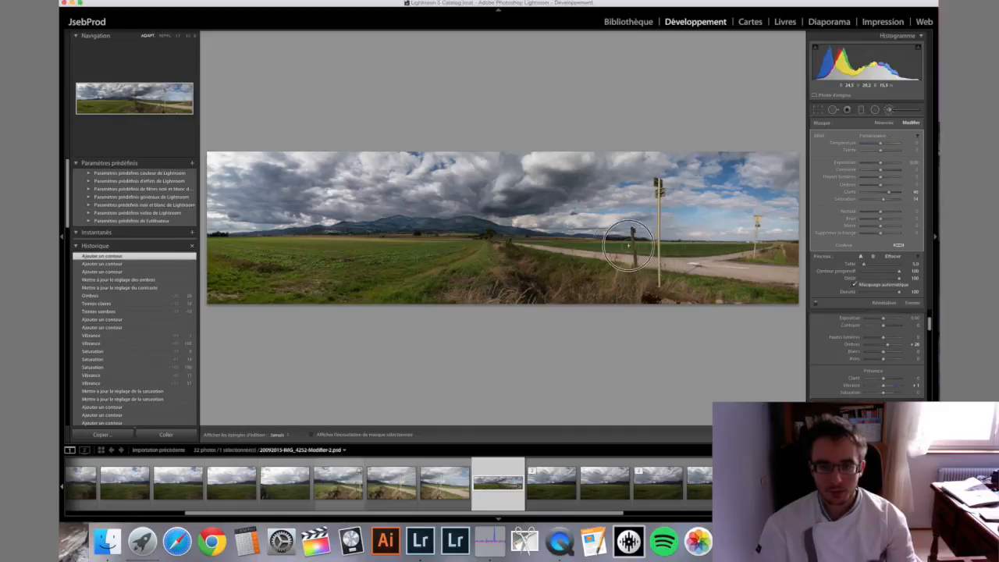
drag(569, 230, 562, 242)
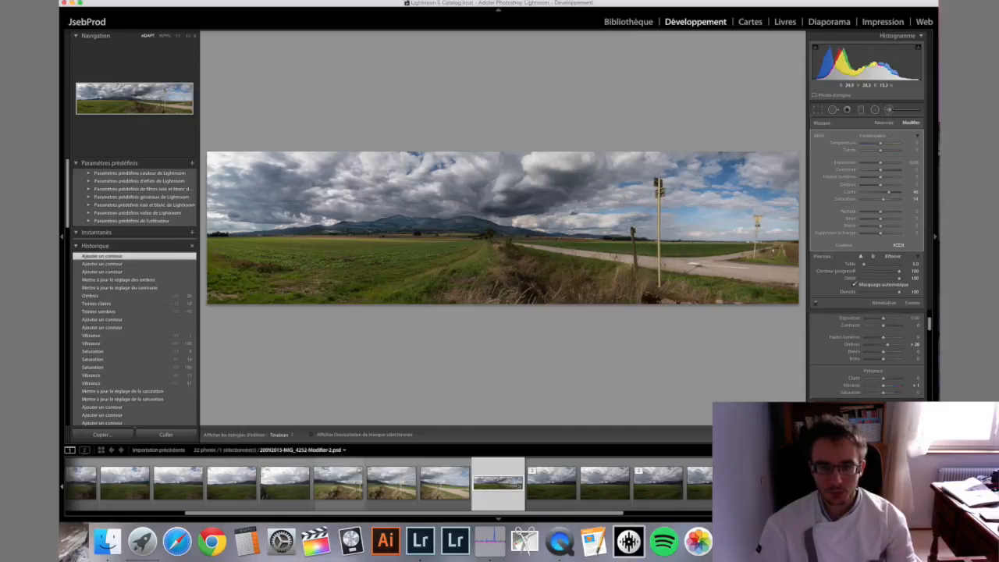
key(h)
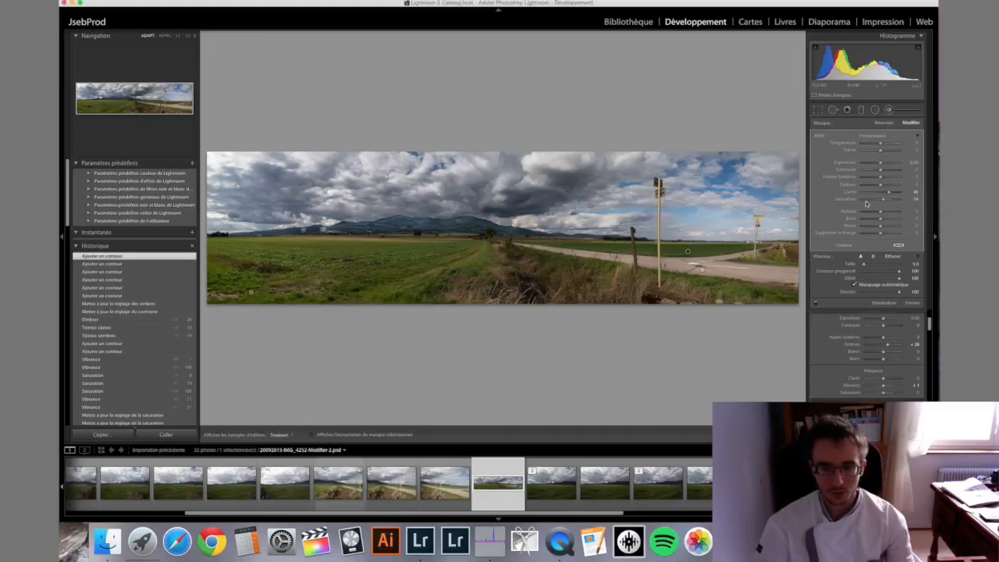
Step: Reset the effect settings of the distant field's mask and raise its shadows
key(alt)
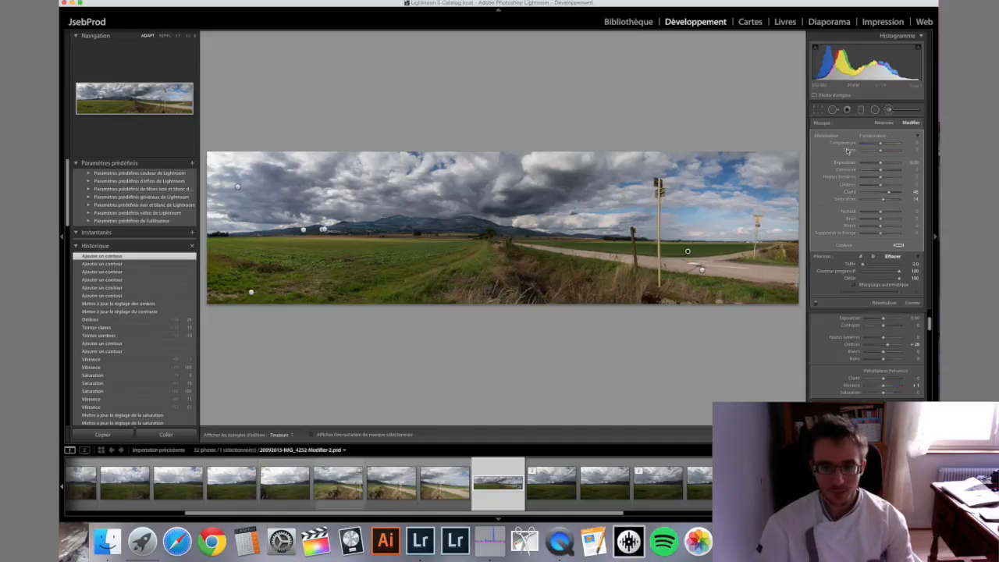
key(alt)
alt+click(832, 135)
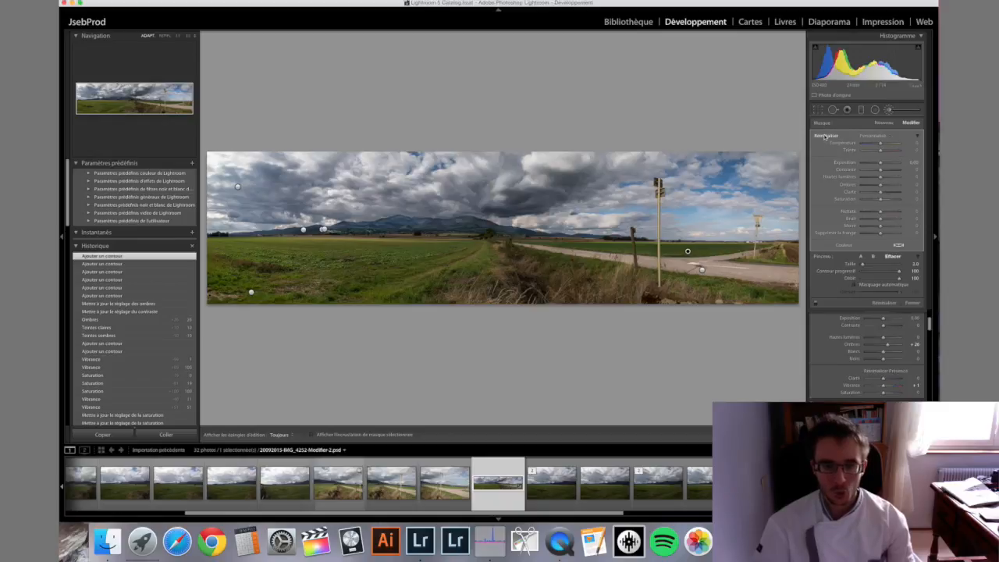
drag(883, 184, 879, 168)
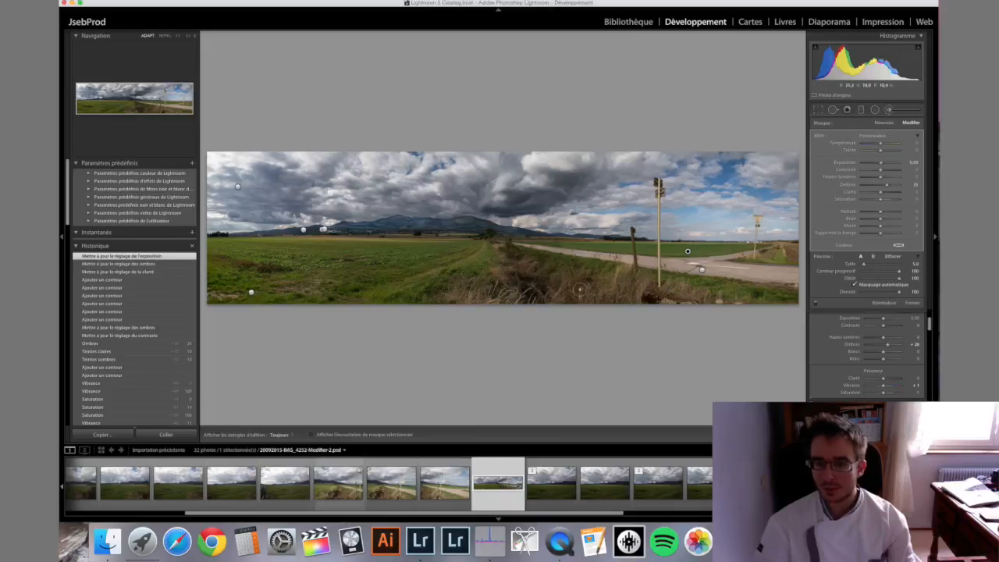
Step: Extend the mask over the dry grass bank in front of the road and close the brush
key(h)
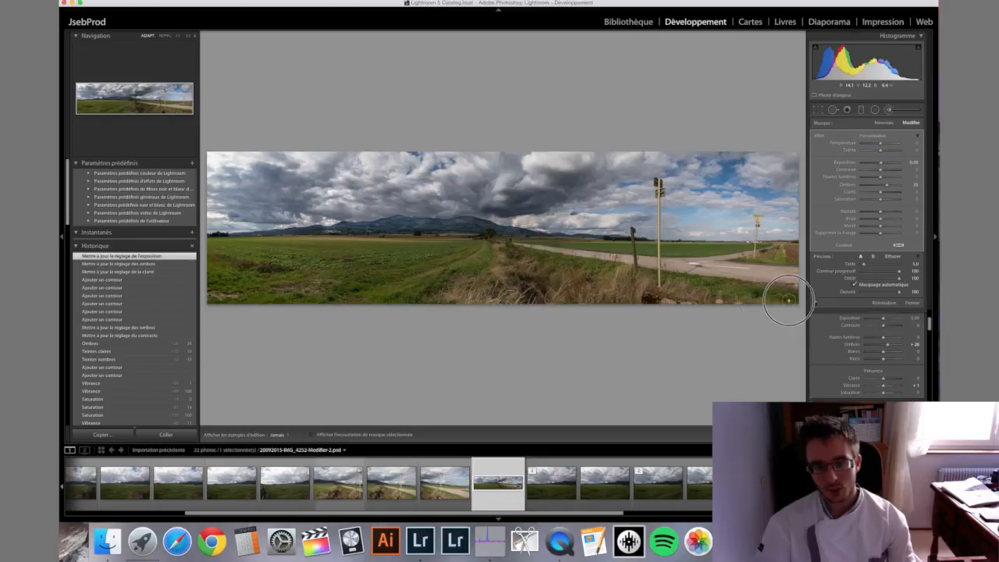
drag(537, 264, 537, 261)
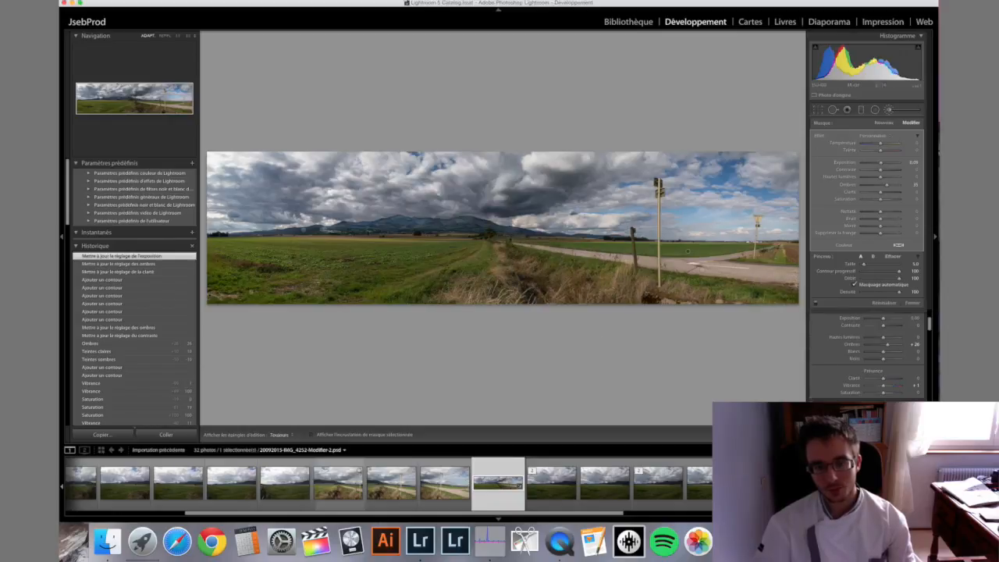
key(k)
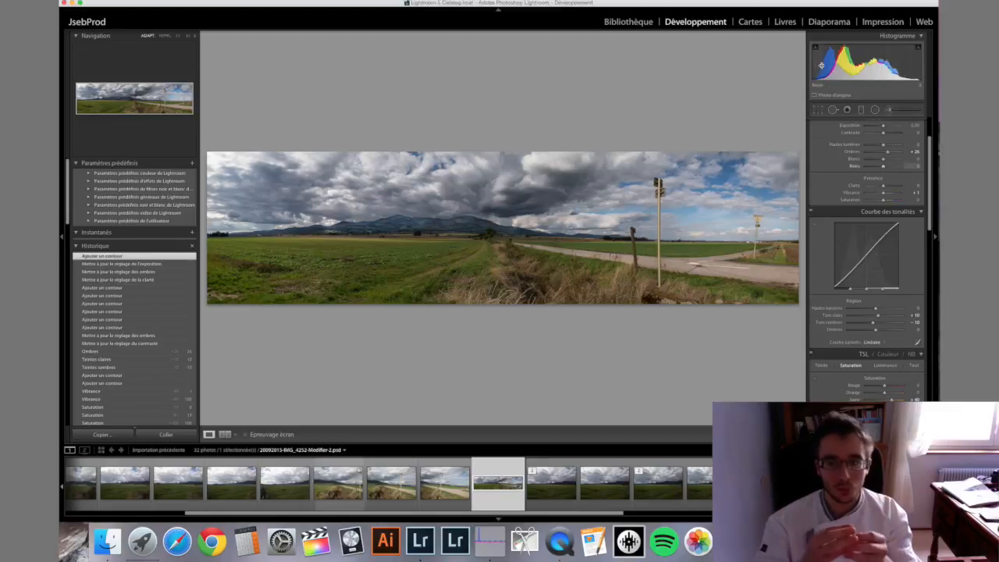
Step: Set the photo's blacks to +11 and its highlights to -20
drag(821, 64, 816, 64)
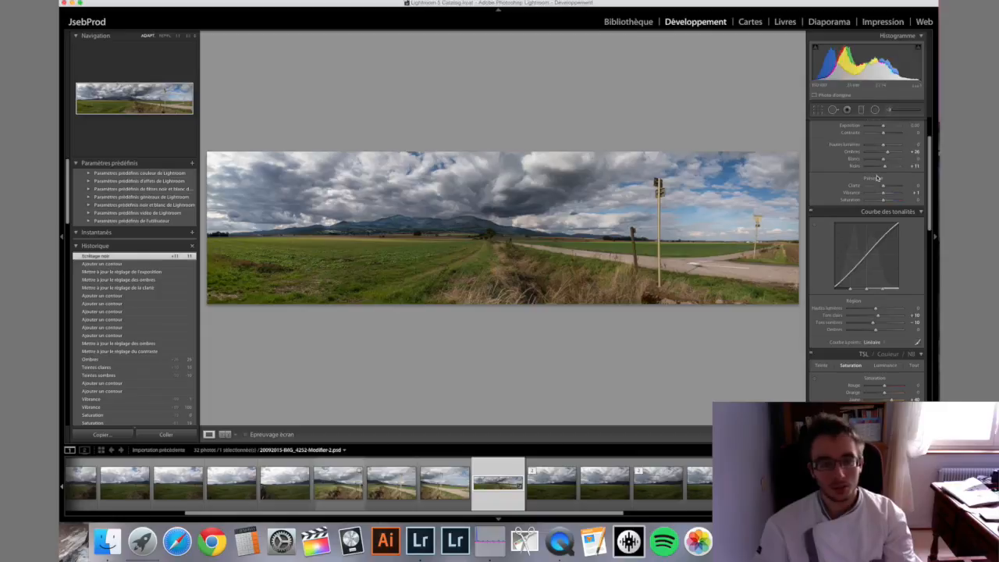
scroll(887, 207, up, 3)
drag(888, 208, 879, 205)
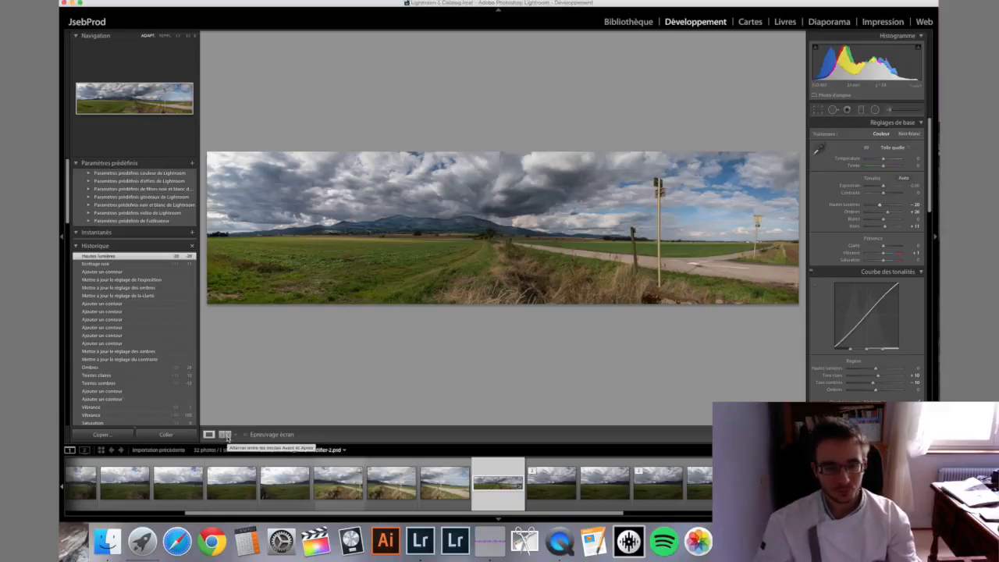
Step: Compare the before and after versions side by side, inspecting the field path up close and then the whole panorama
click(227, 436)
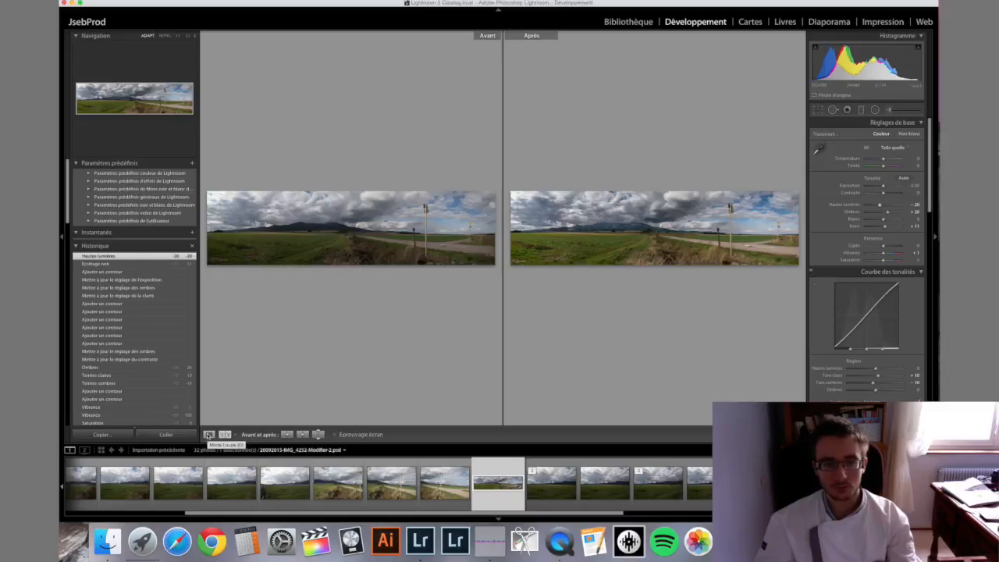
click(335, 237)
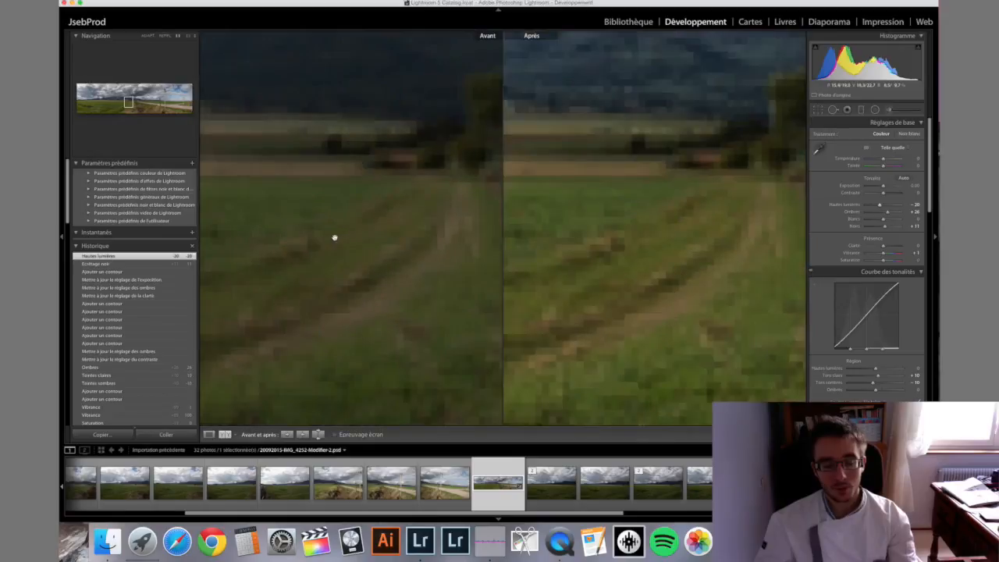
click(149, 36)
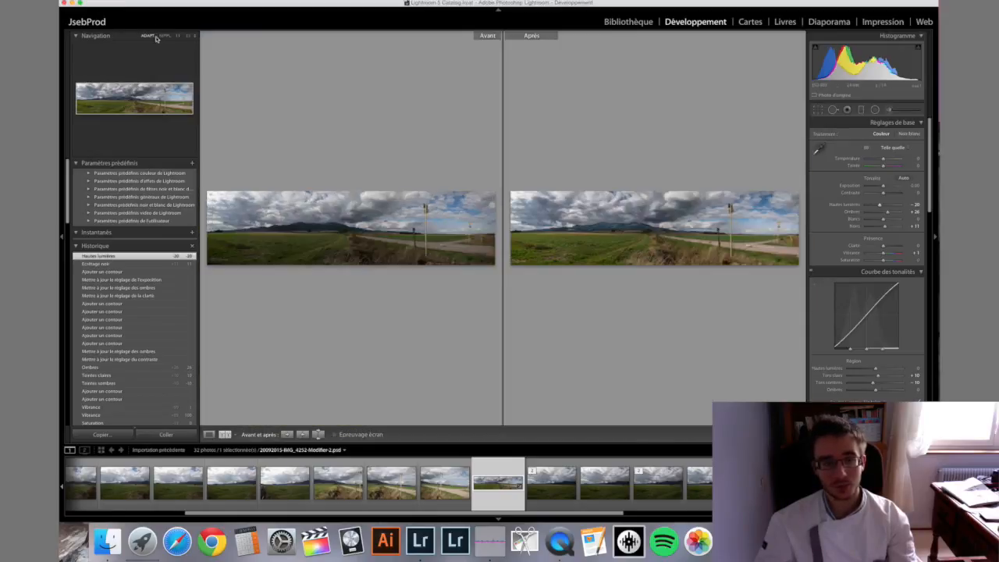
Step: Compare the before and after versions up close from the mountains to the signposts and roadside grass, and return to the single-image view
click(168, 36)
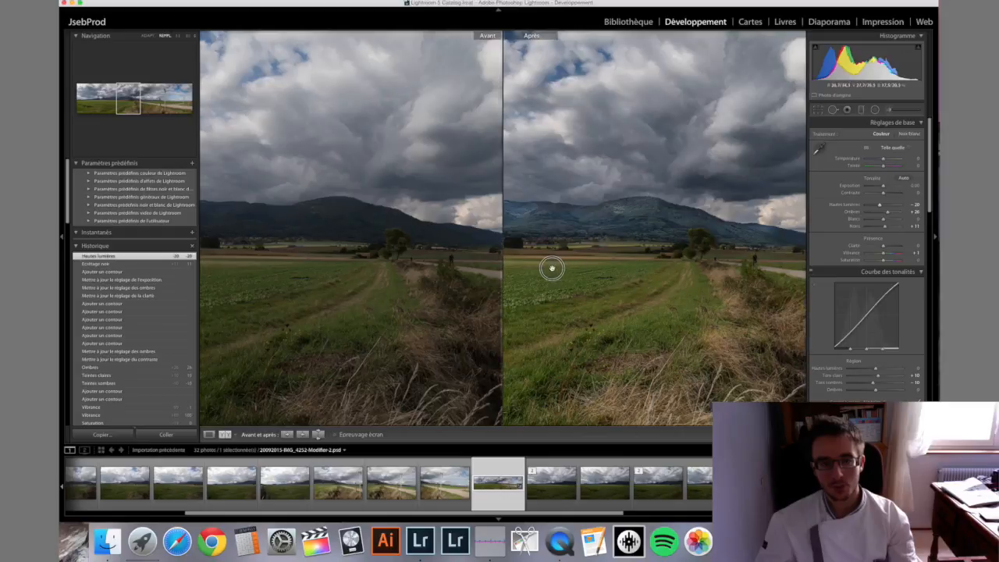
drag(551, 267, 520, 268)
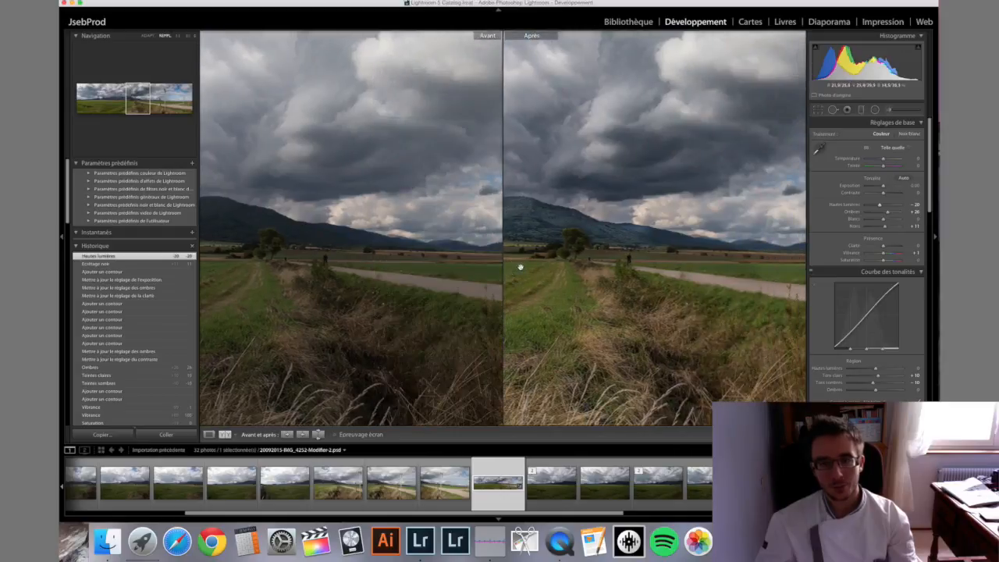
drag(515, 234, 422, 234)
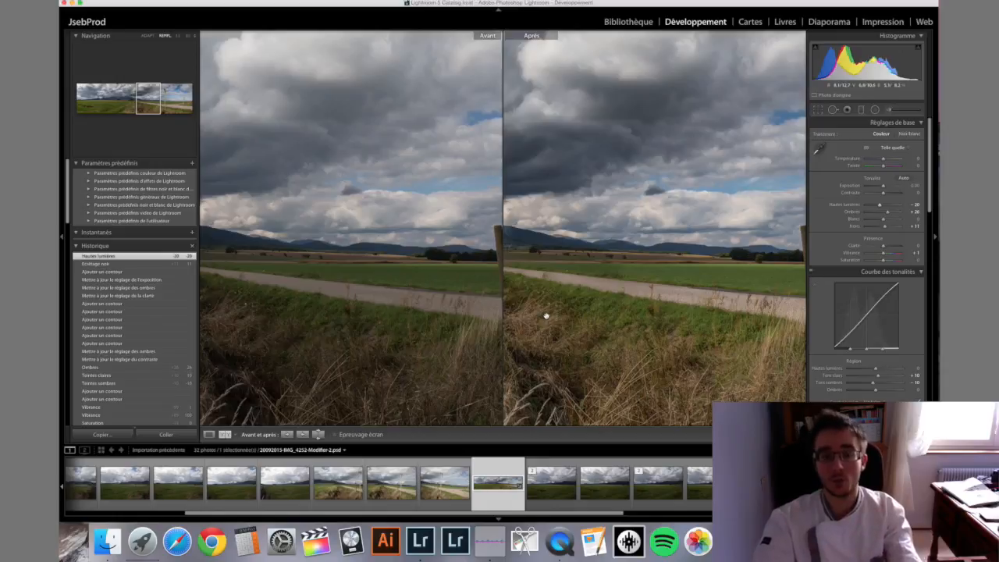
drag(546, 272, 357, 270)
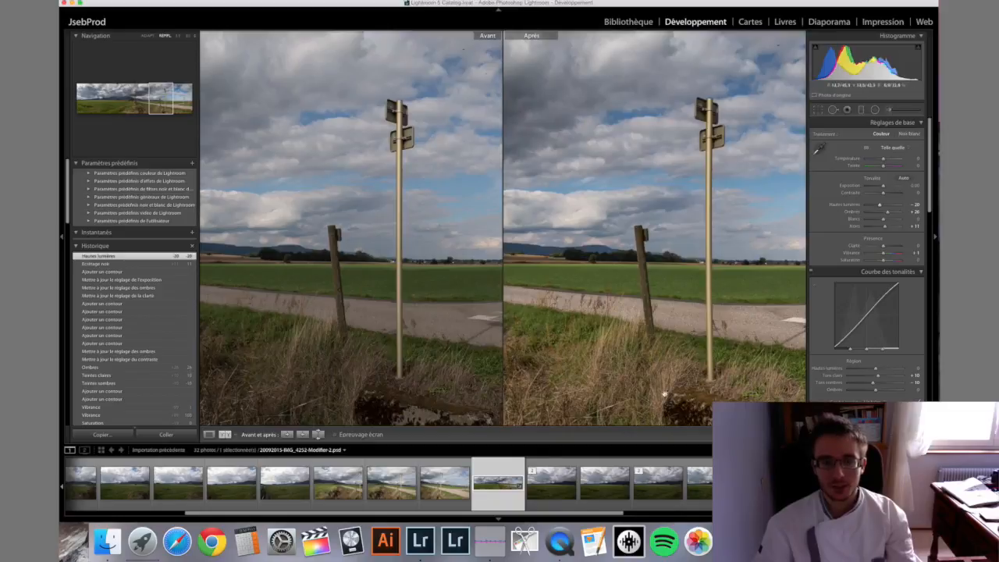
click(591, 377)
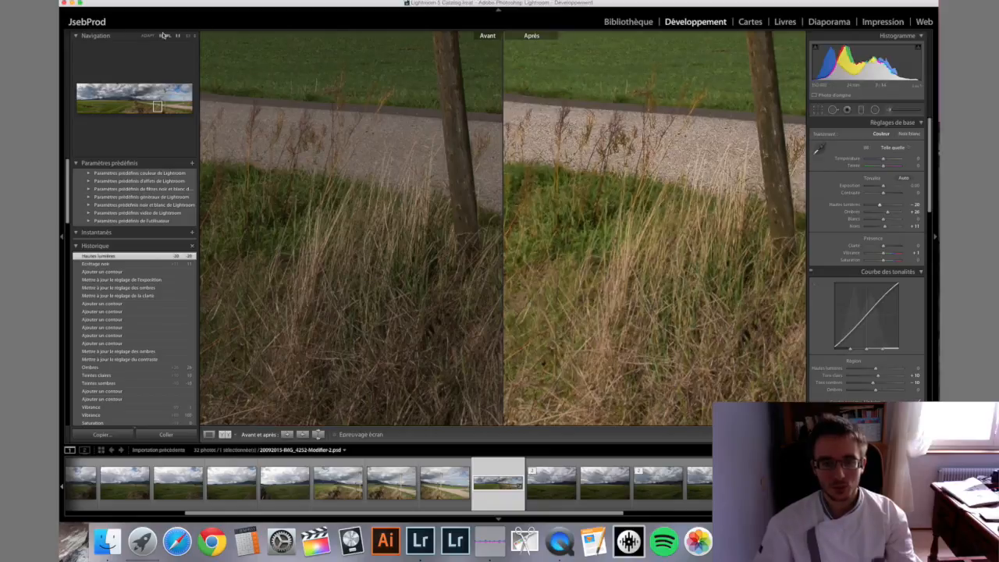
click(788, 236)
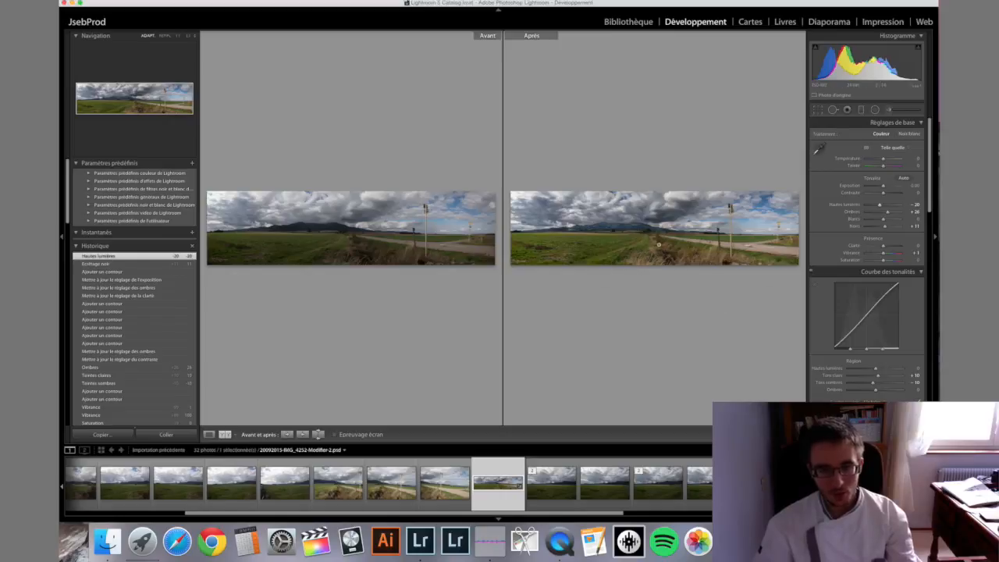
click(209, 435)
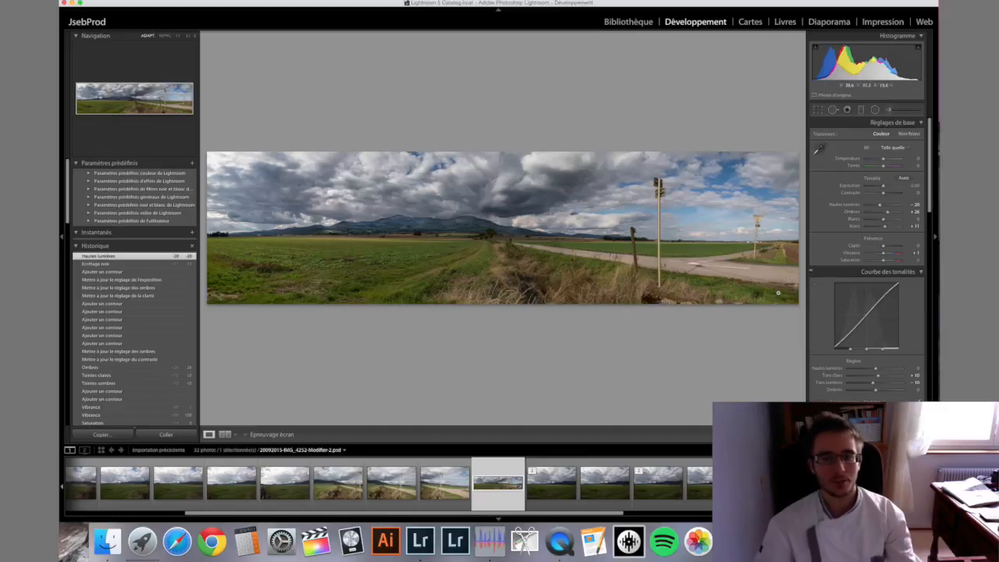
Step: Sharpen the panorama with the sharpening detail at 93, and set noise reduction to 14 for luminance and 12 for color
scroll(834, 340, down, 10)
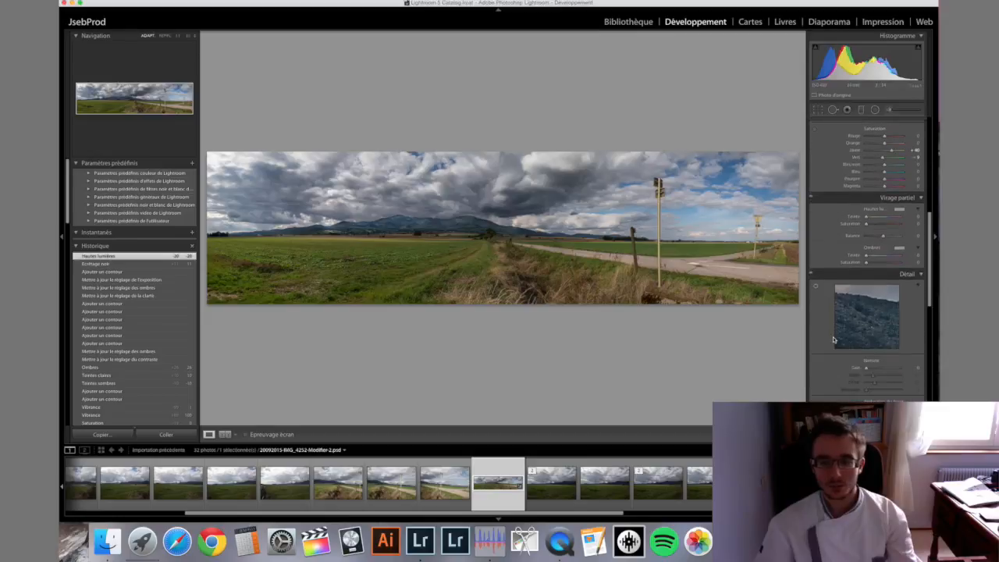
scroll(834, 340, down, 3)
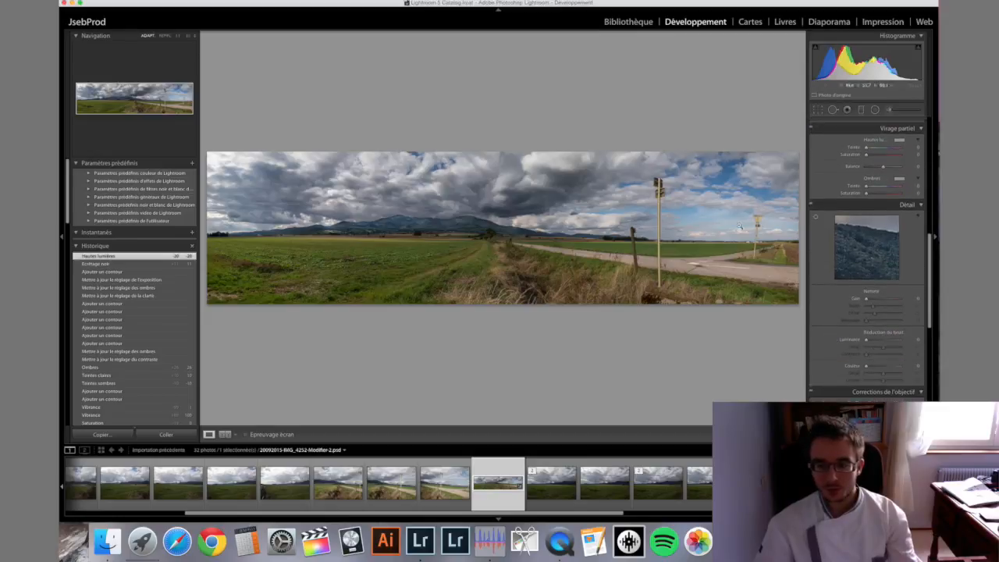
click(812, 204)
click(812, 204)
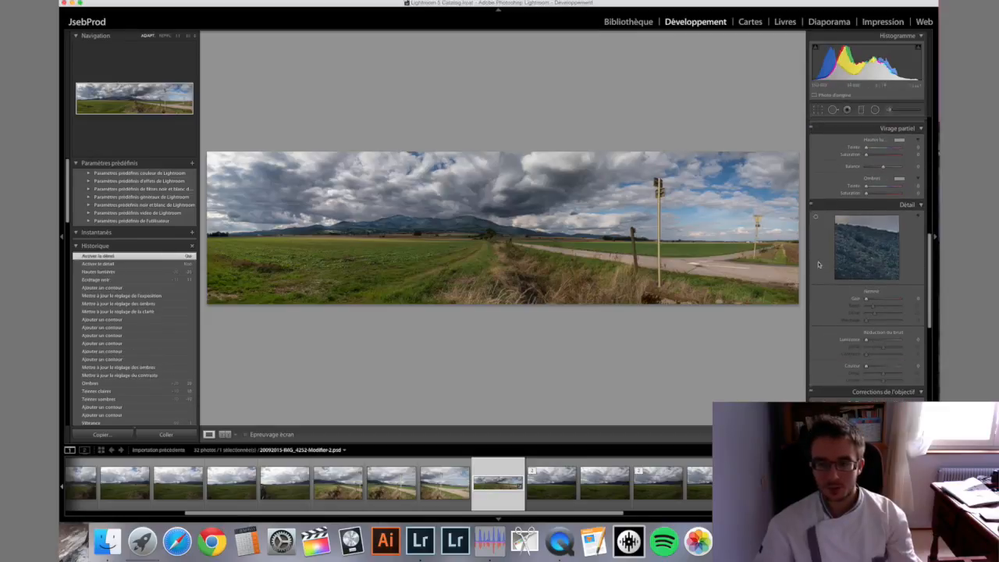
click(872, 299)
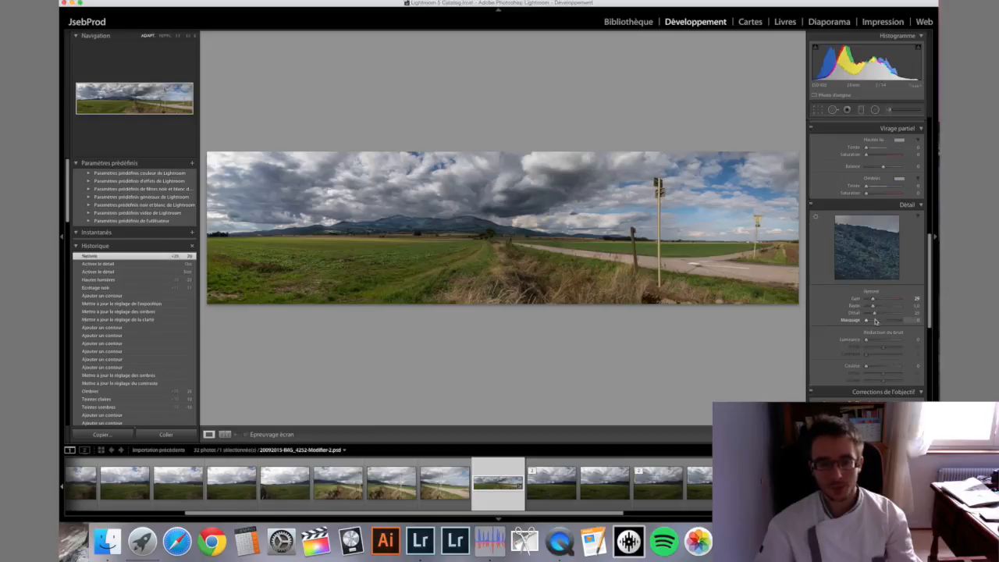
click(895, 313)
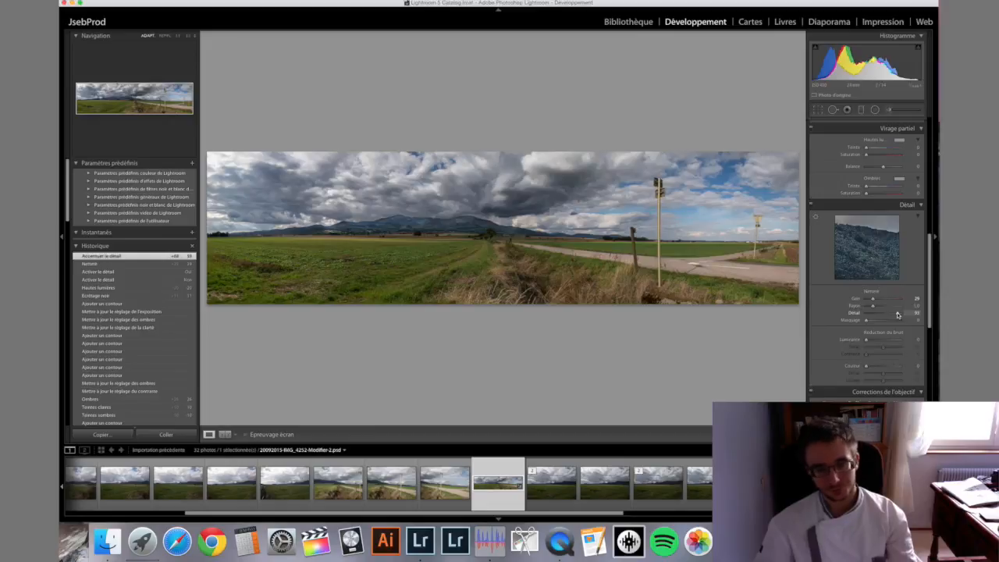
click(872, 339)
drag(871, 341, 870, 366)
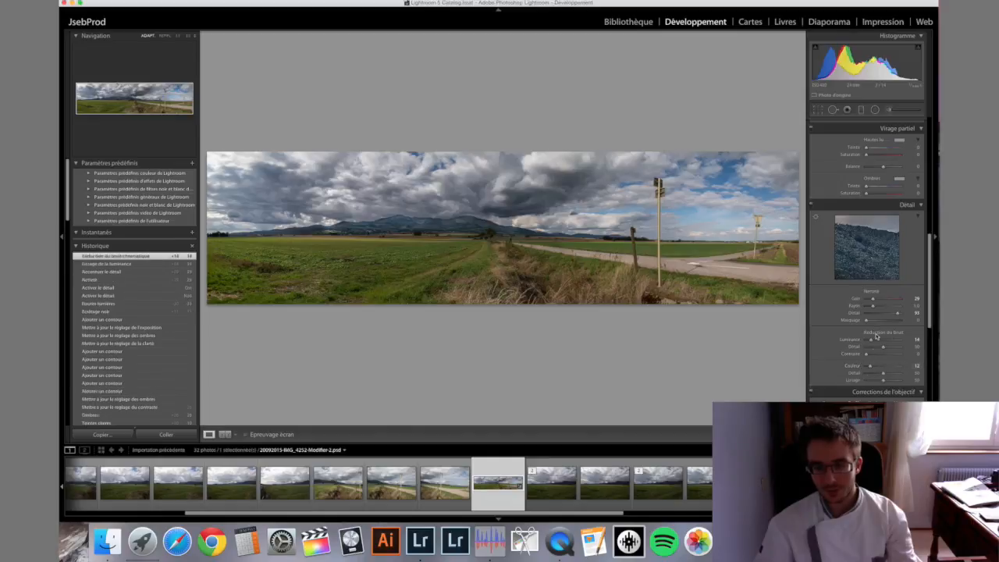
Step: Review the lens correction and effects settings, as well as the HSL luminance, saturation and hue adjustments
scroll(875, 336, down, 4)
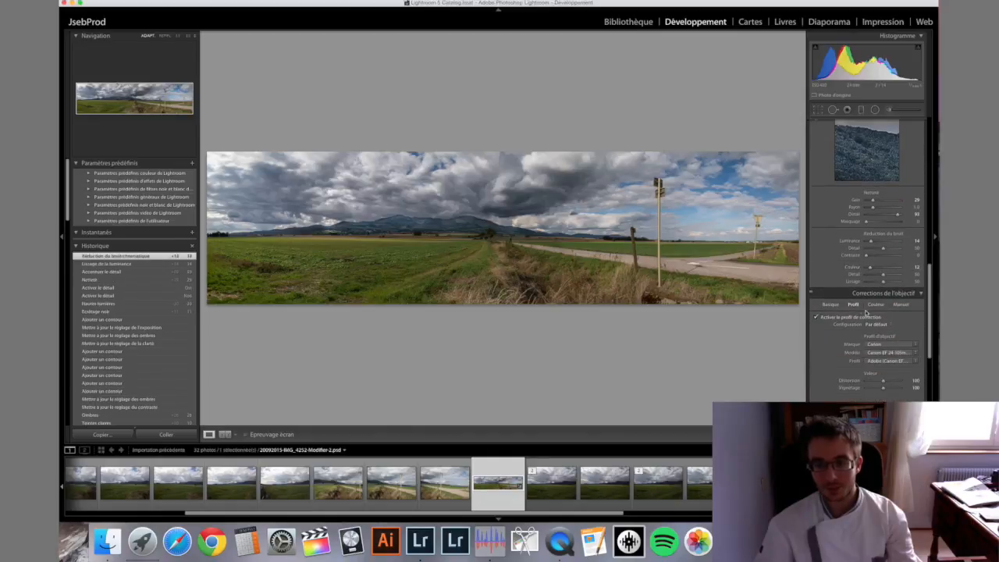
scroll(858, 310, down, 3)
scroll(854, 311, down, 4)
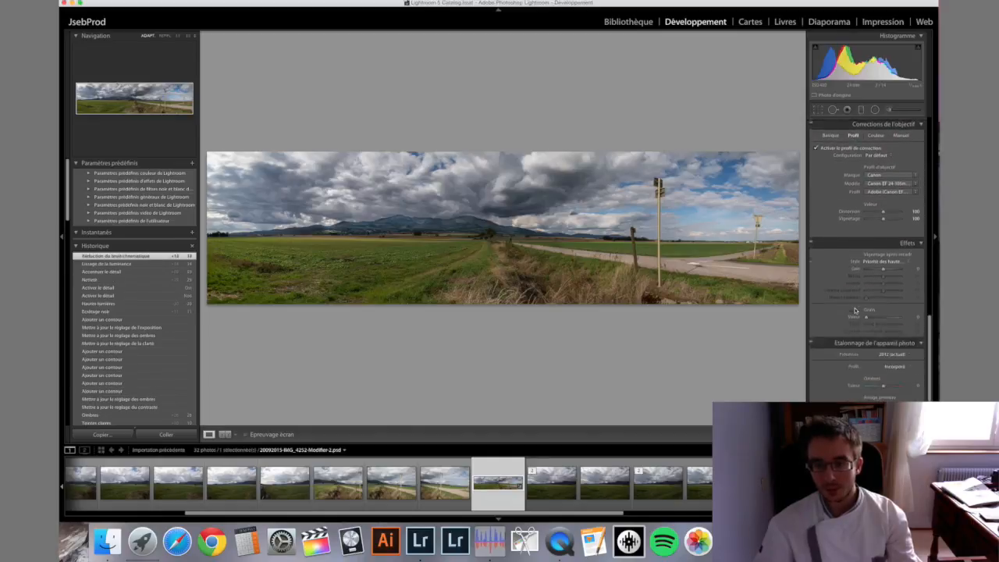
scroll(854, 311, up, 5)
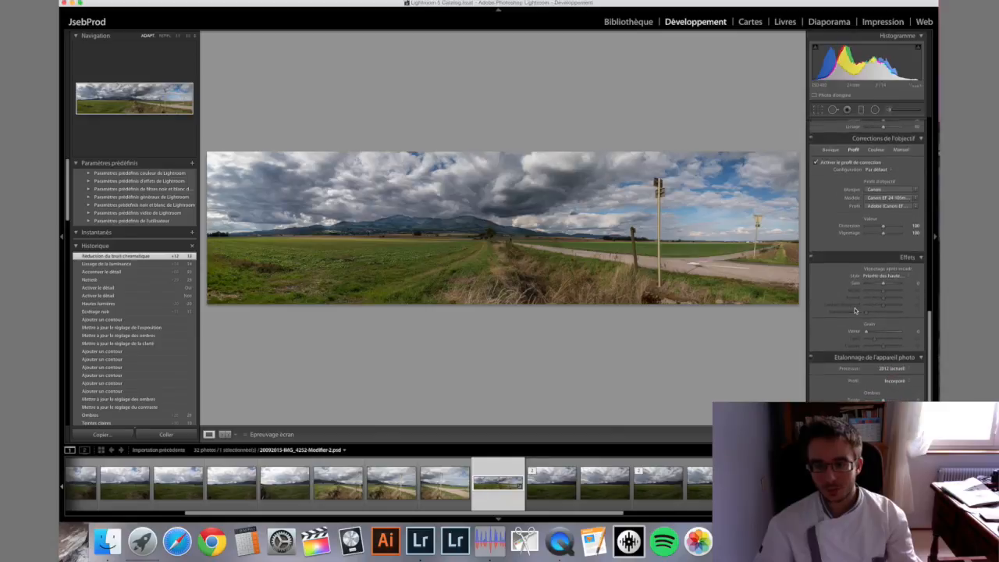
scroll(859, 204, up, 7)
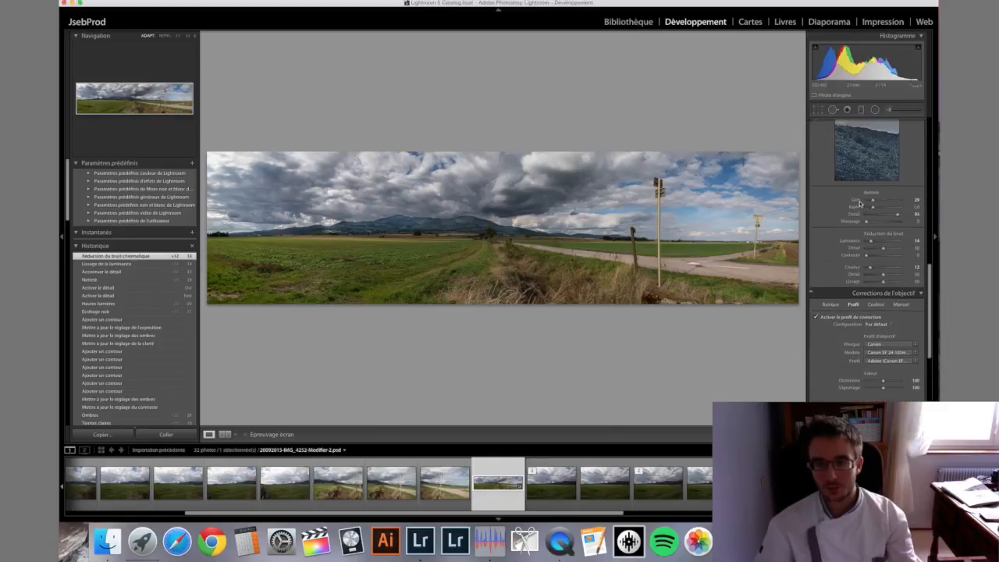
scroll(859, 203, up, 4)
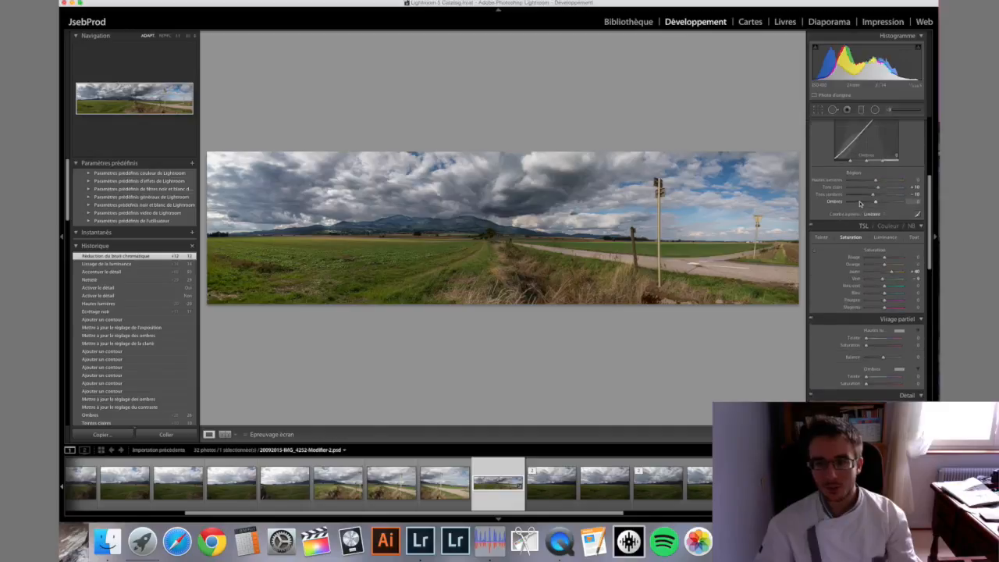
click(887, 239)
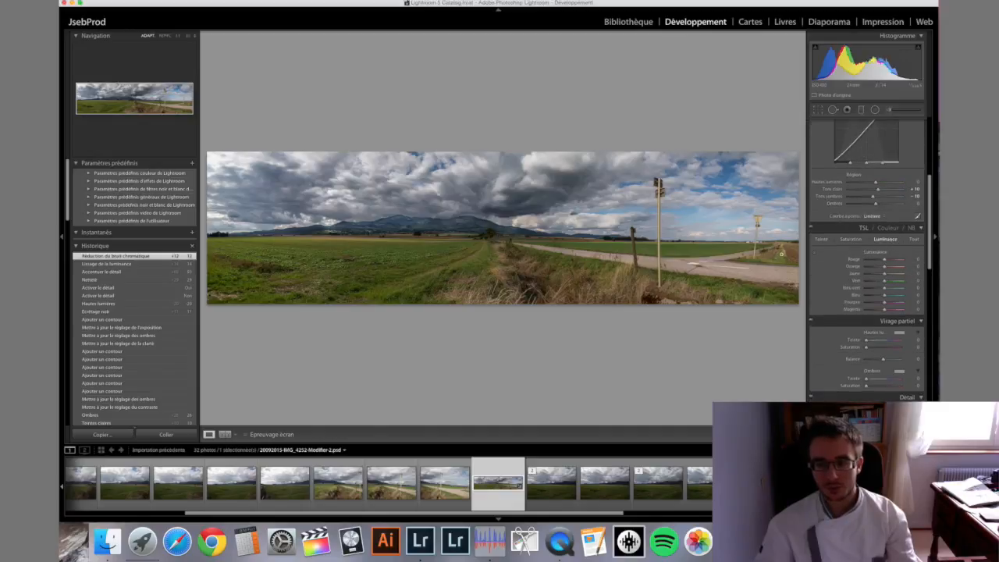
click(850, 239)
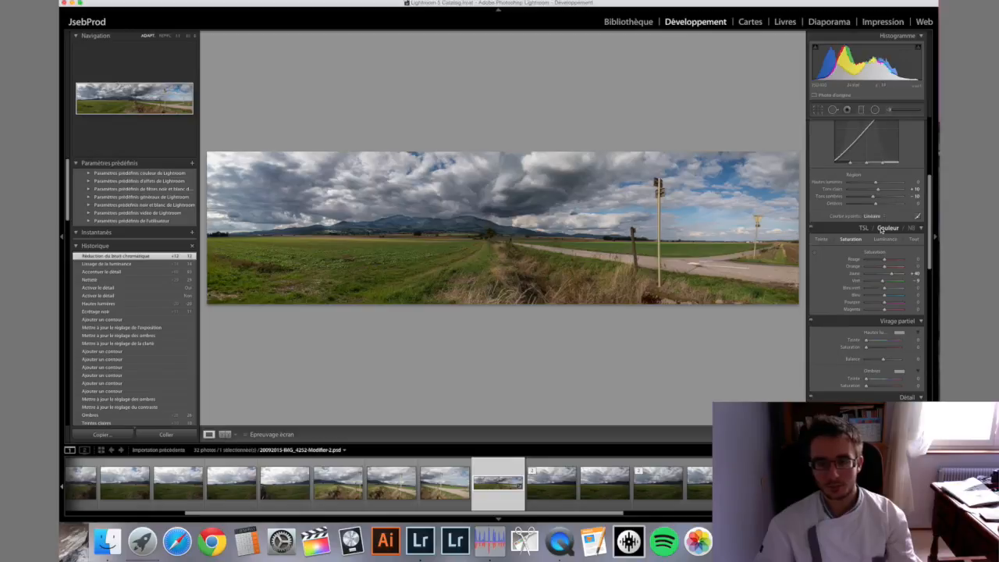
click(821, 239)
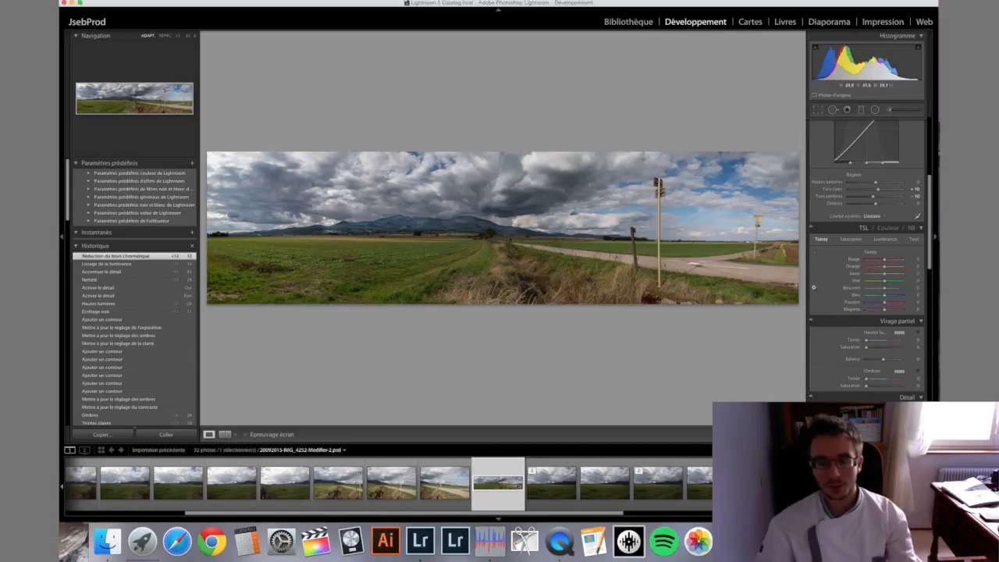
Step: Use targeted luminance adjustment to slightly brighten the field's yellows and greens and slightly darken the sky's blues
click(885, 239)
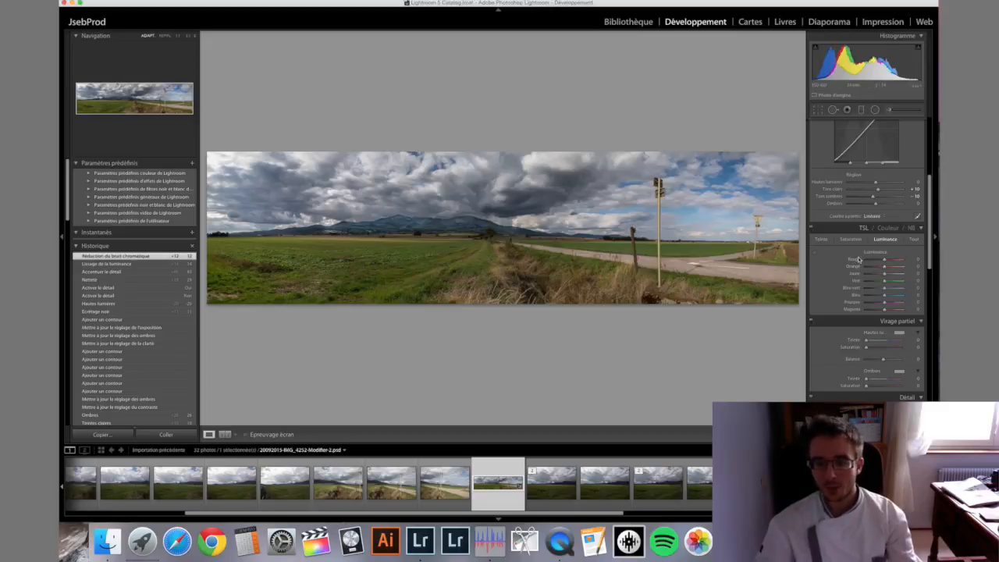
click(815, 250)
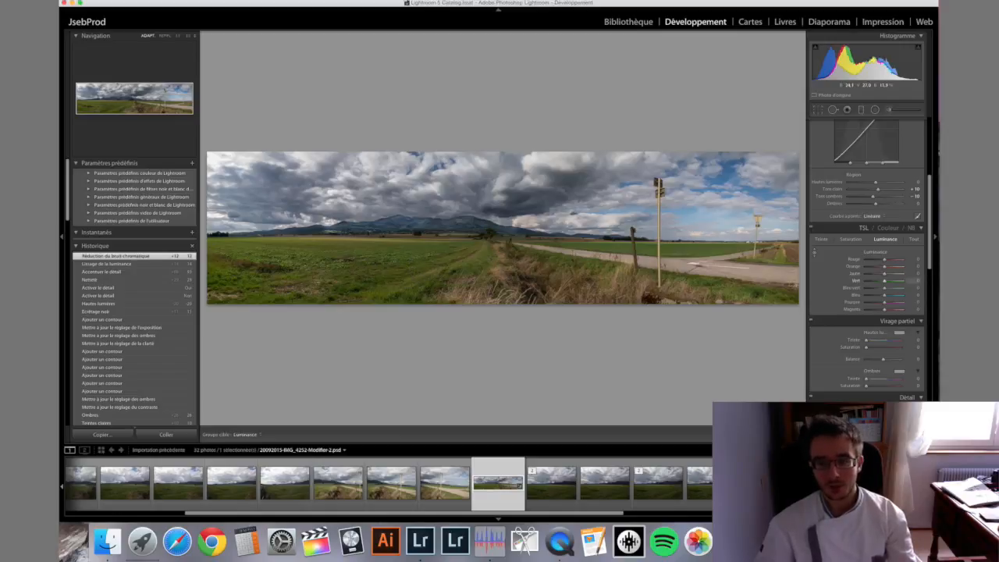
drag(413, 274, 413, 351)
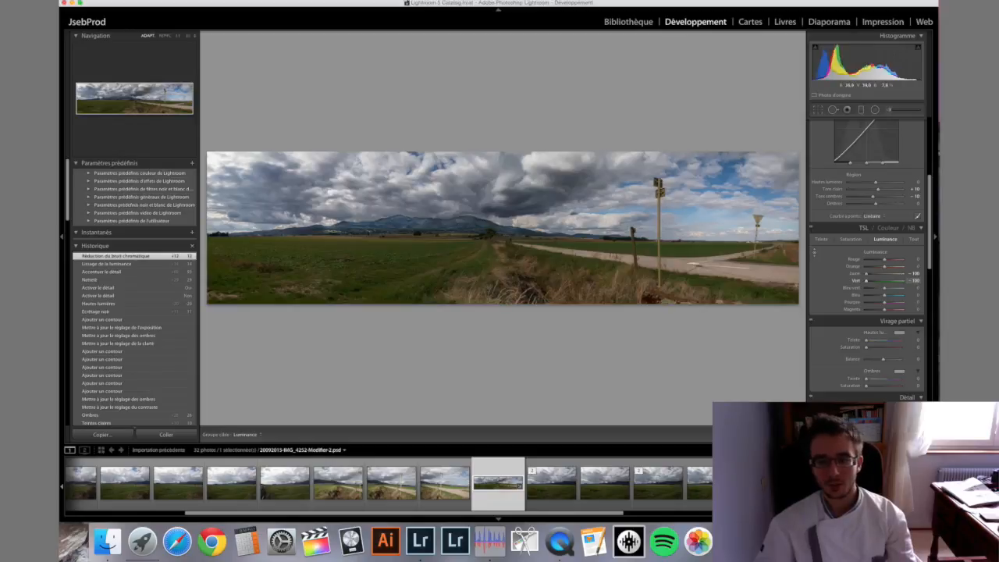
drag(413, 325, 413, 305)
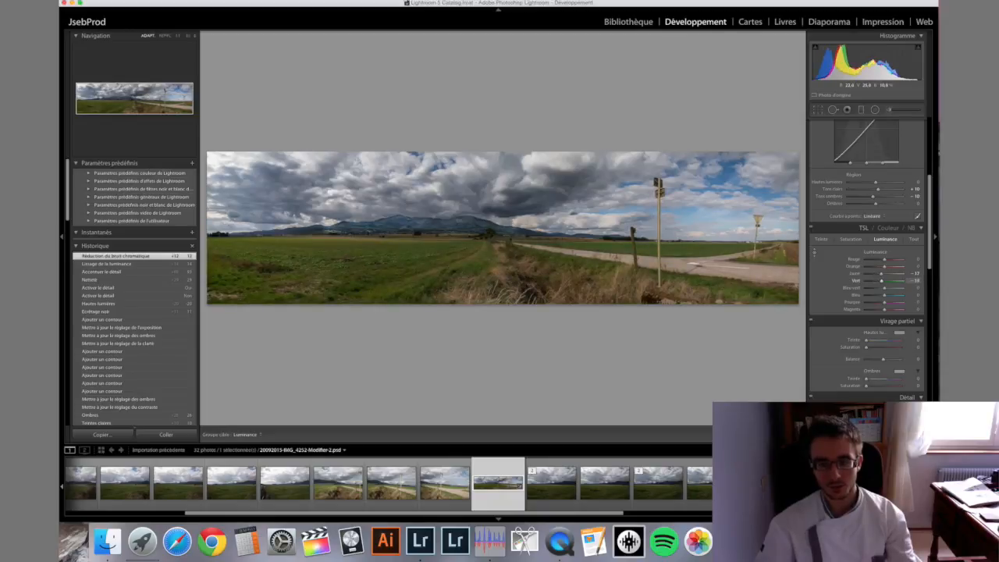
drag(413, 277, 411, 274)
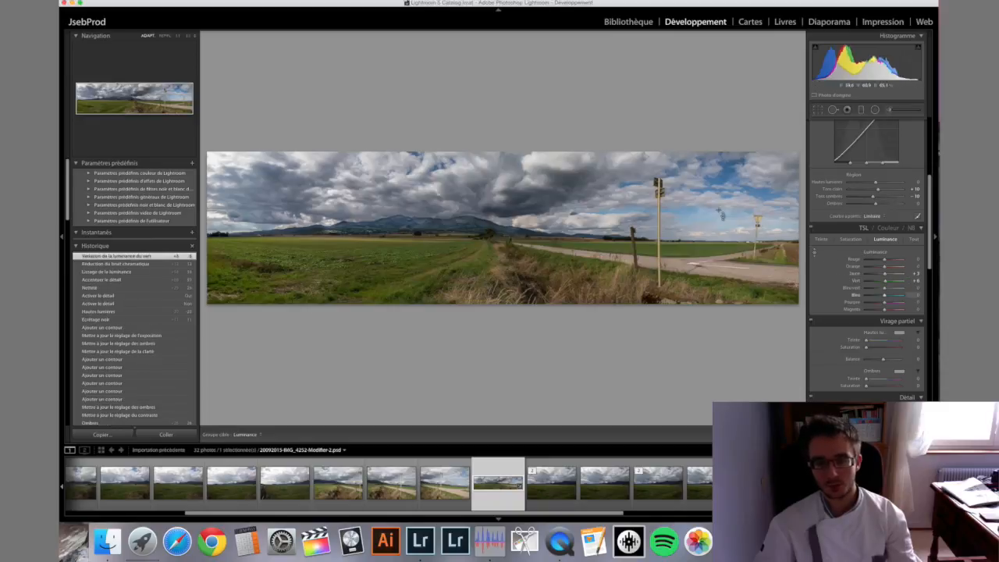
drag(702, 176, 702, 181)
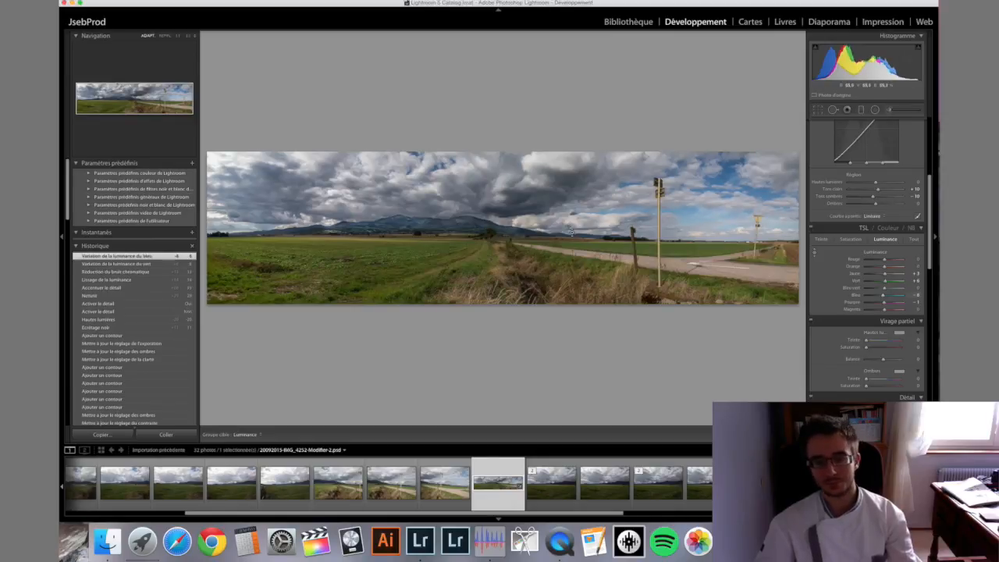
key(Escape)
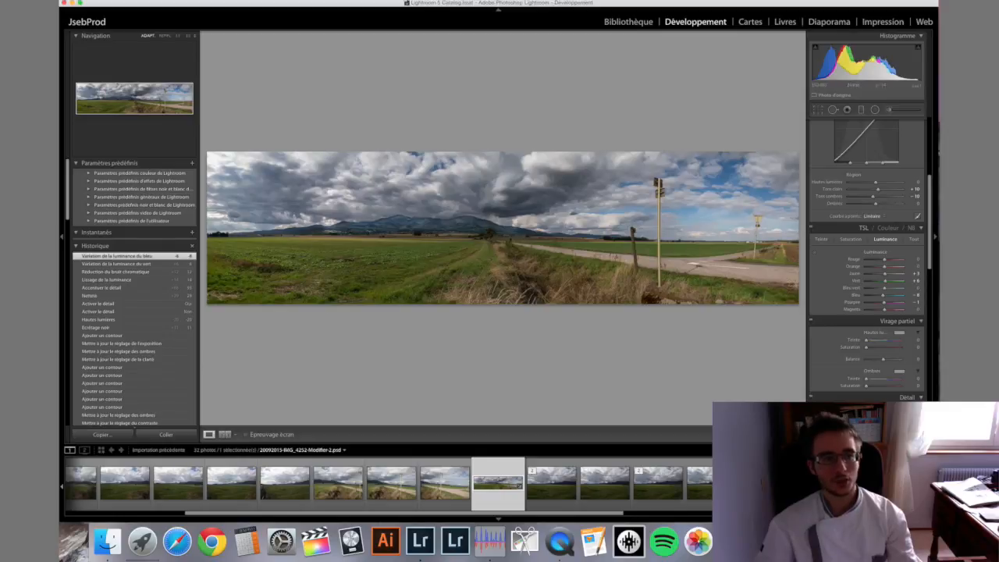
Step: Open the export settings for the panorama, review the options, and set the destination folder to the desktop (Bureau)
click(128, 2)
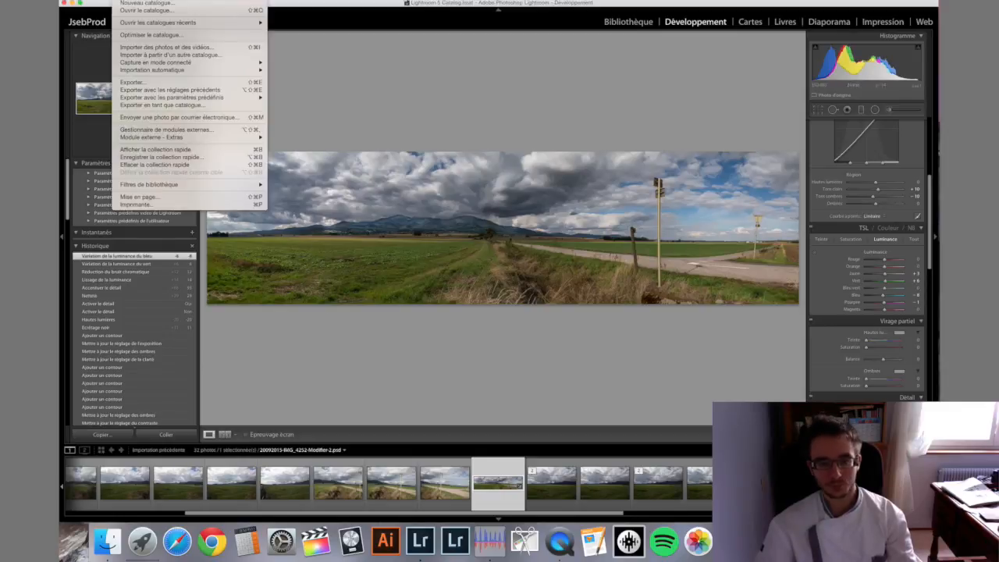
click(131, 82)
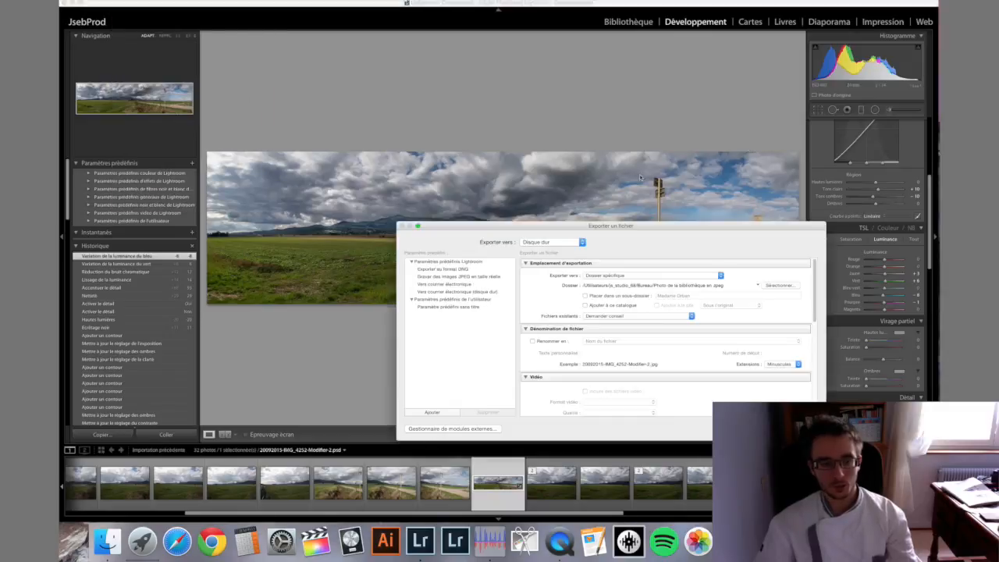
drag(679, 226, 622, 99)
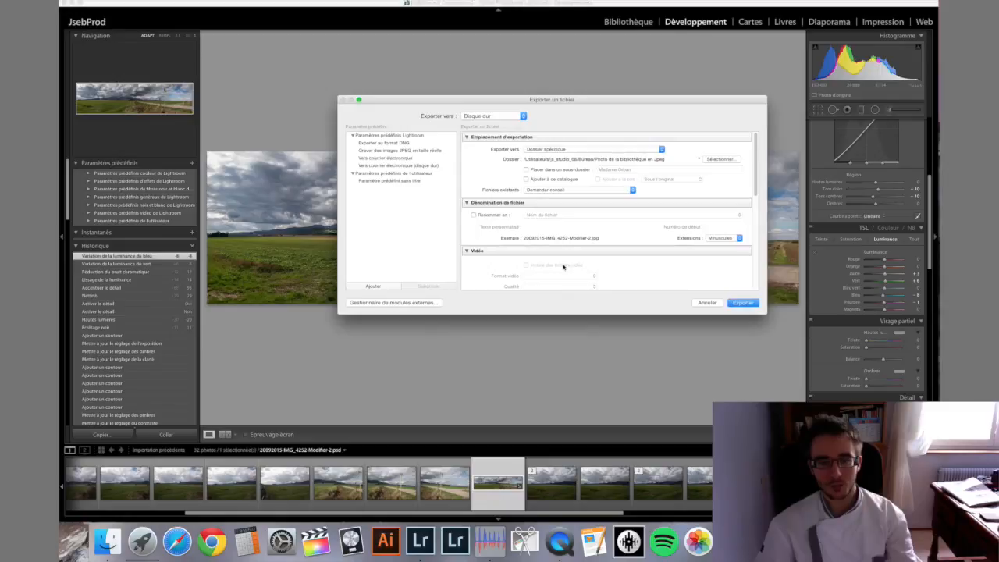
scroll(604, 195, down, 10)
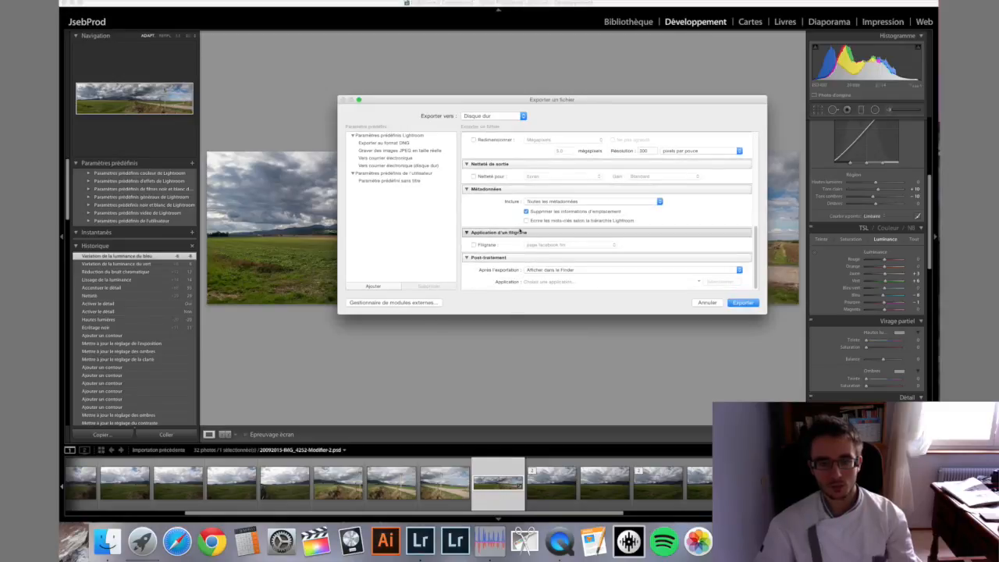
scroll(520, 231, up, 10)
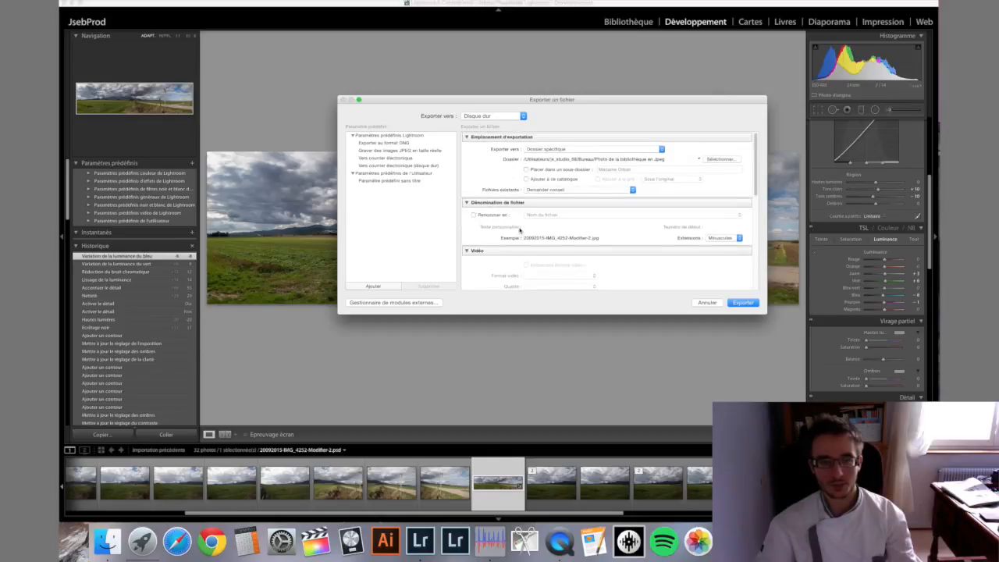
click(712, 160)
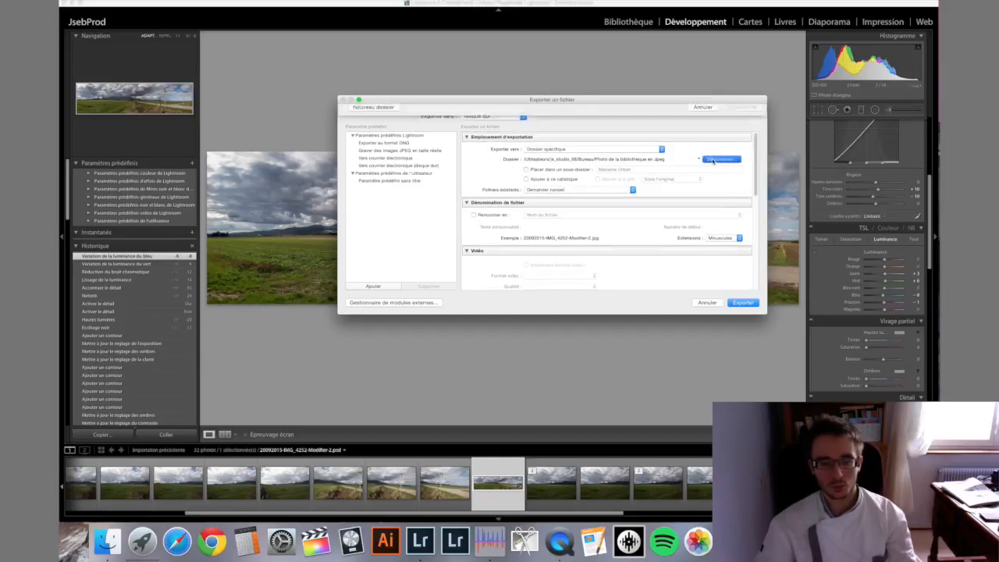
click(381, 166)
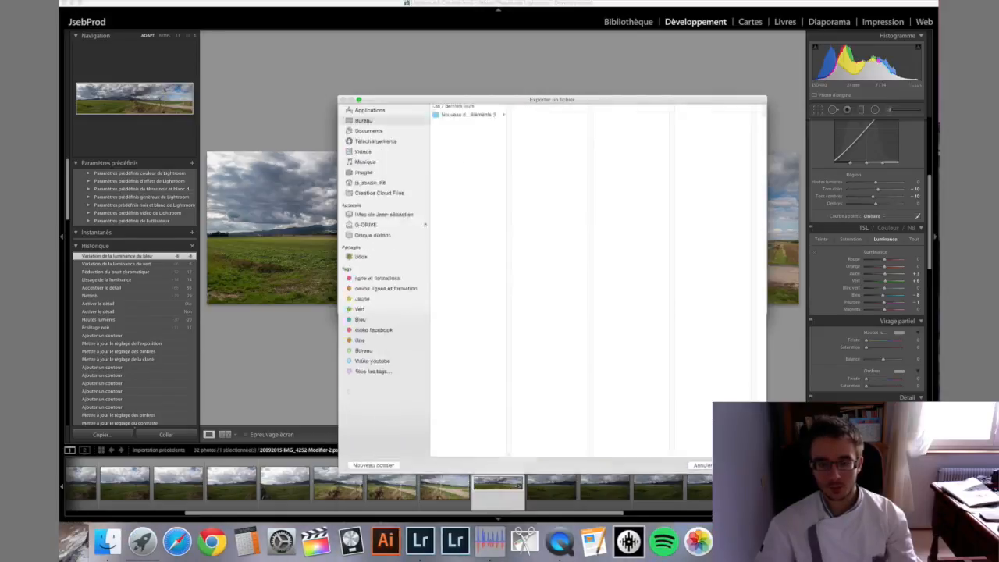
click(737, 512)
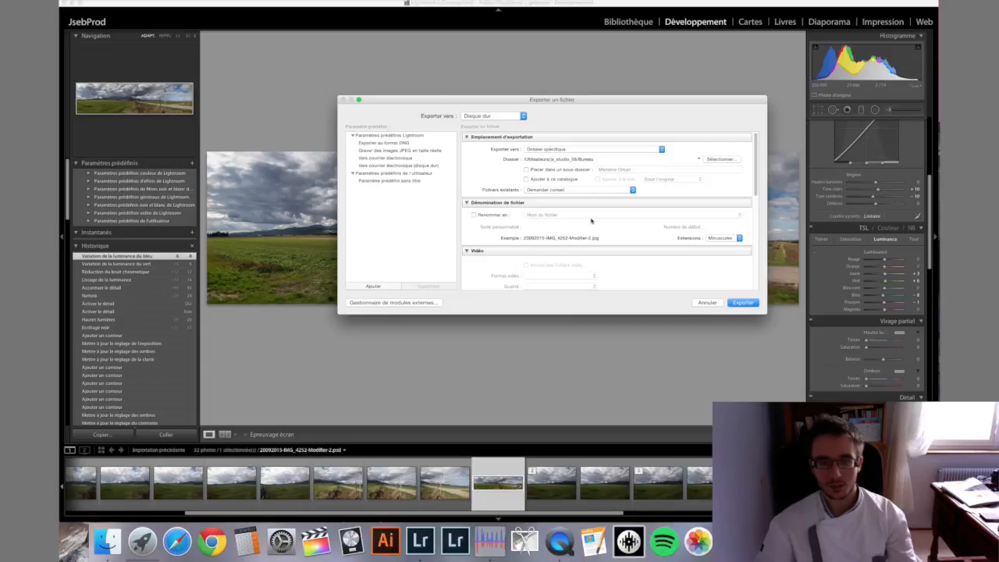
Step: Enable the page facebook watermark in the JPEG export settings and export the panorama
scroll(591, 220, down, 5)
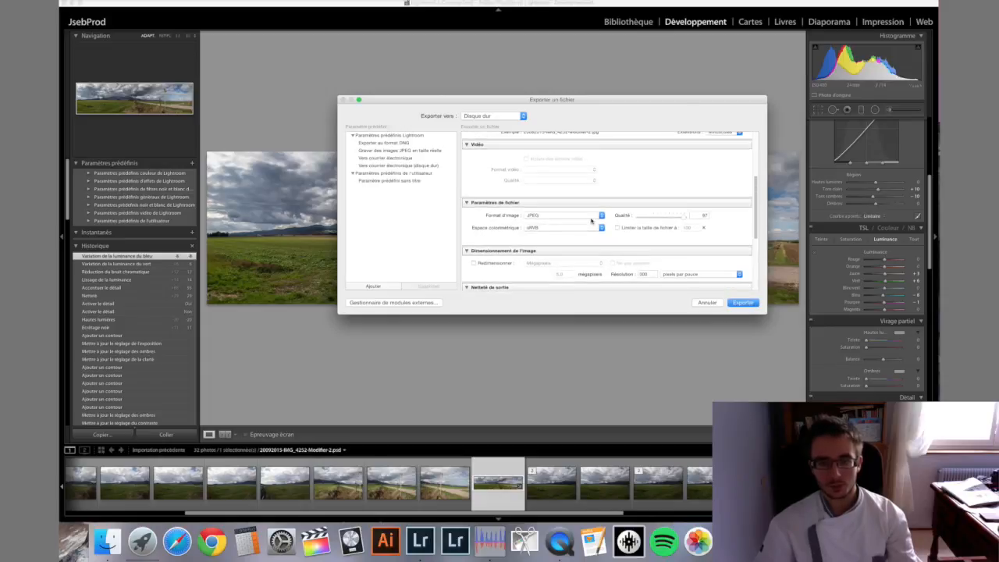
drag(677, 216, 662, 217)
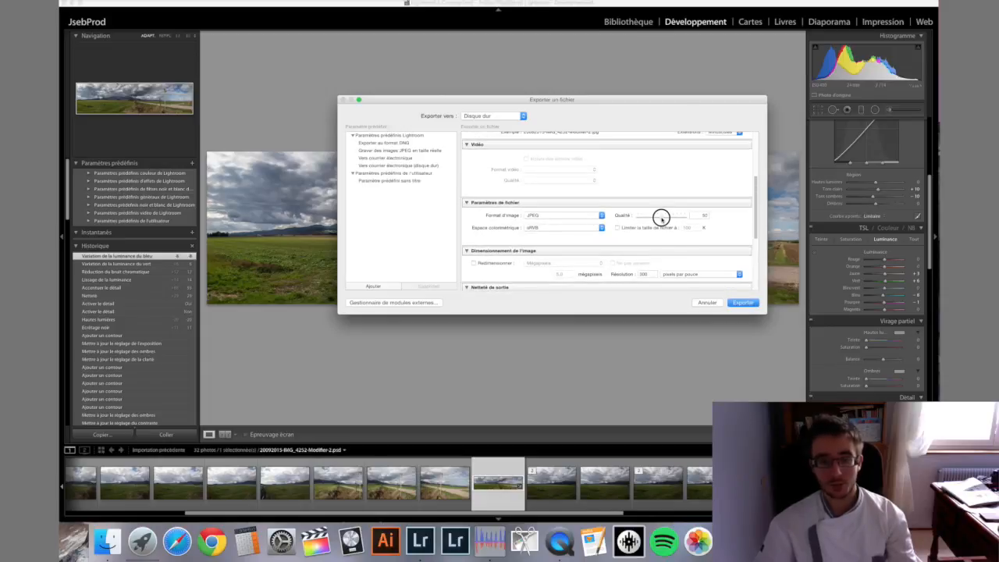
scroll(683, 241, down, 6)
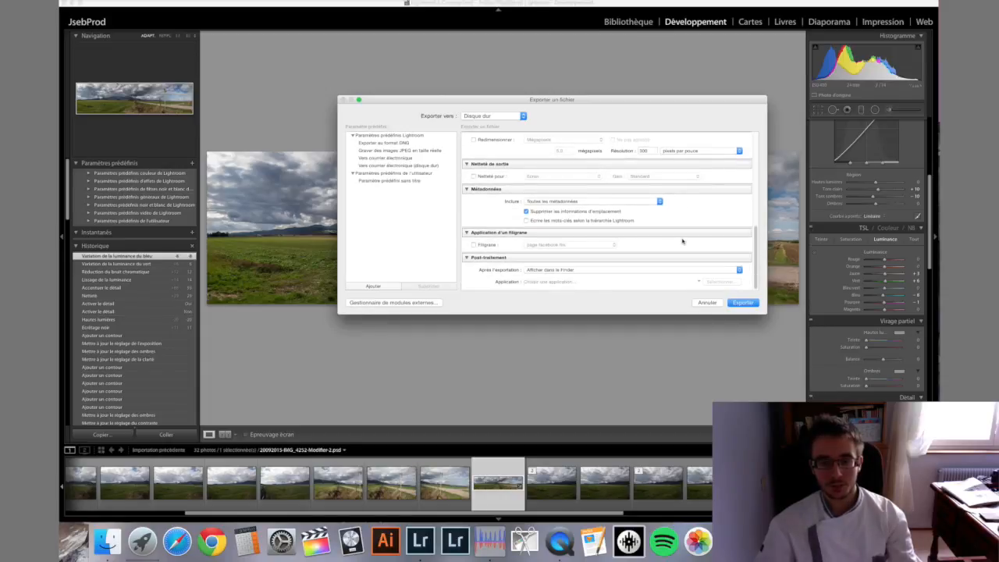
click(473, 245)
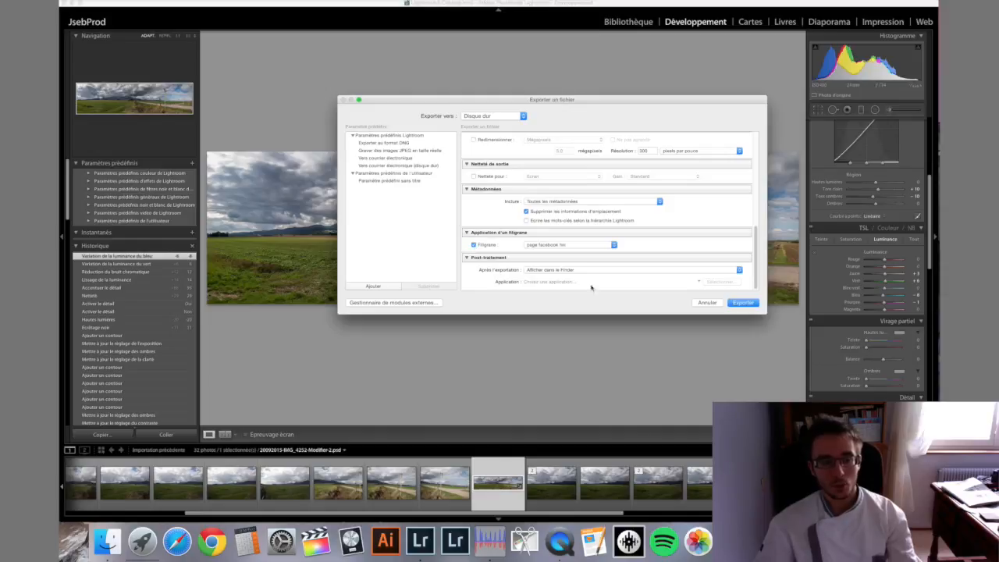
click(741, 302)
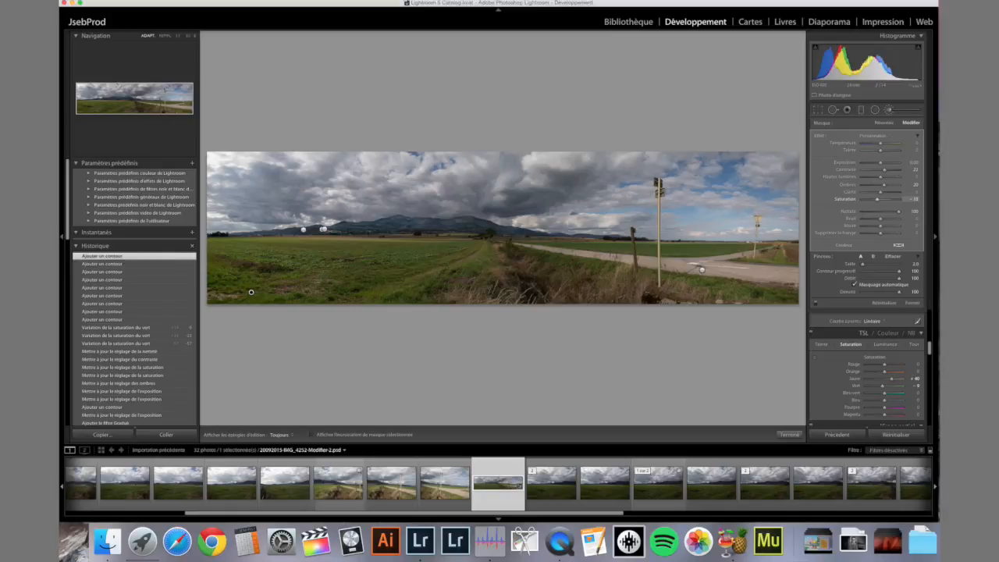
Step: Set the adjustment brush's saturation to 0 and finish the brush edit, and raise the whole panorama's vibrance to +33
key(Return)
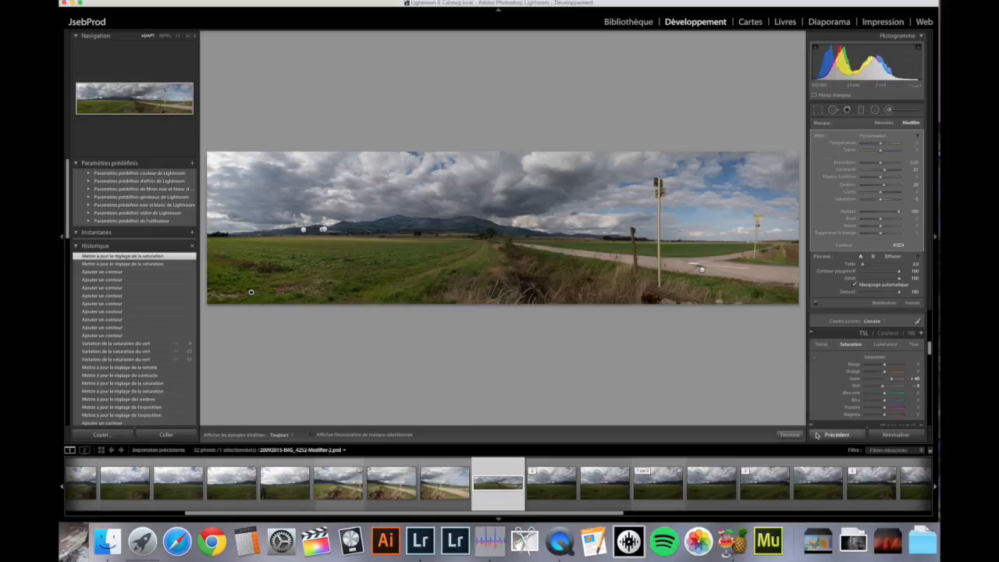
click(789, 434)
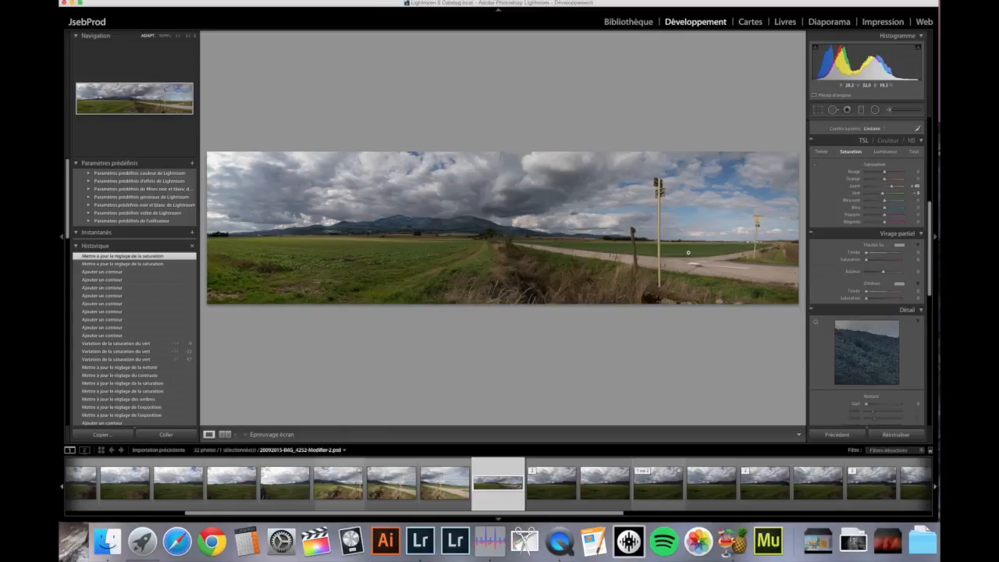
scroll(888, 222, up, 6)
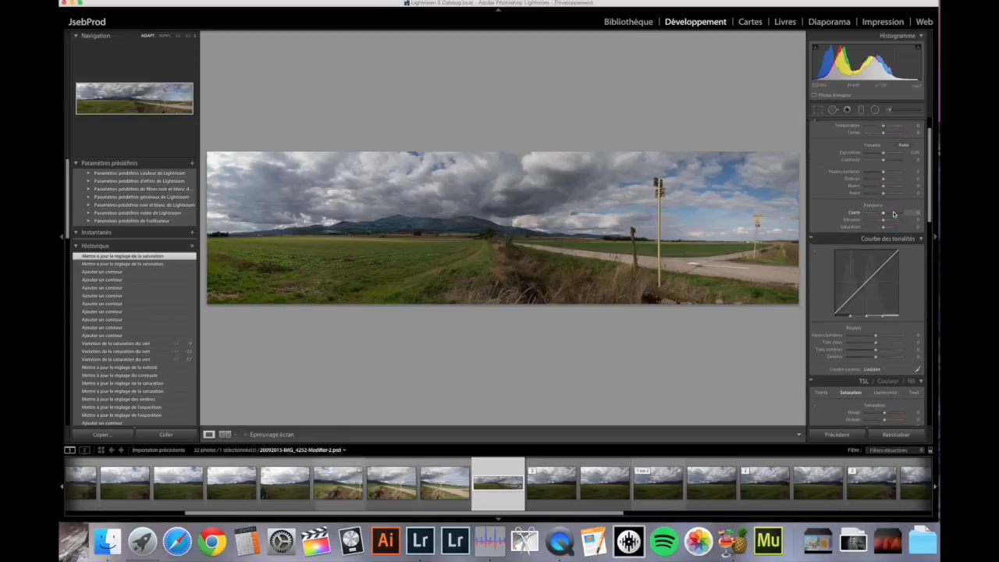
drag(887, 224, 892, 221)
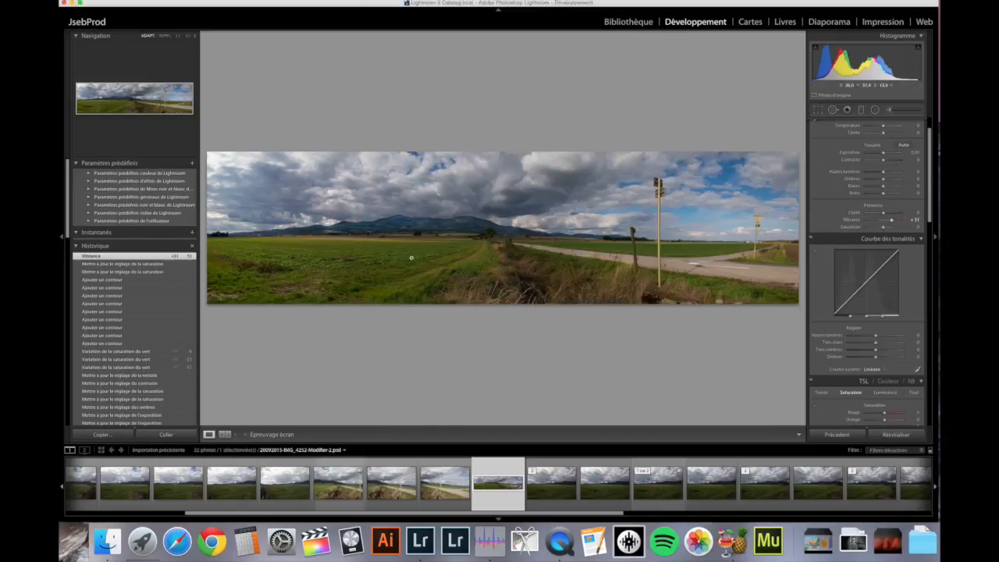